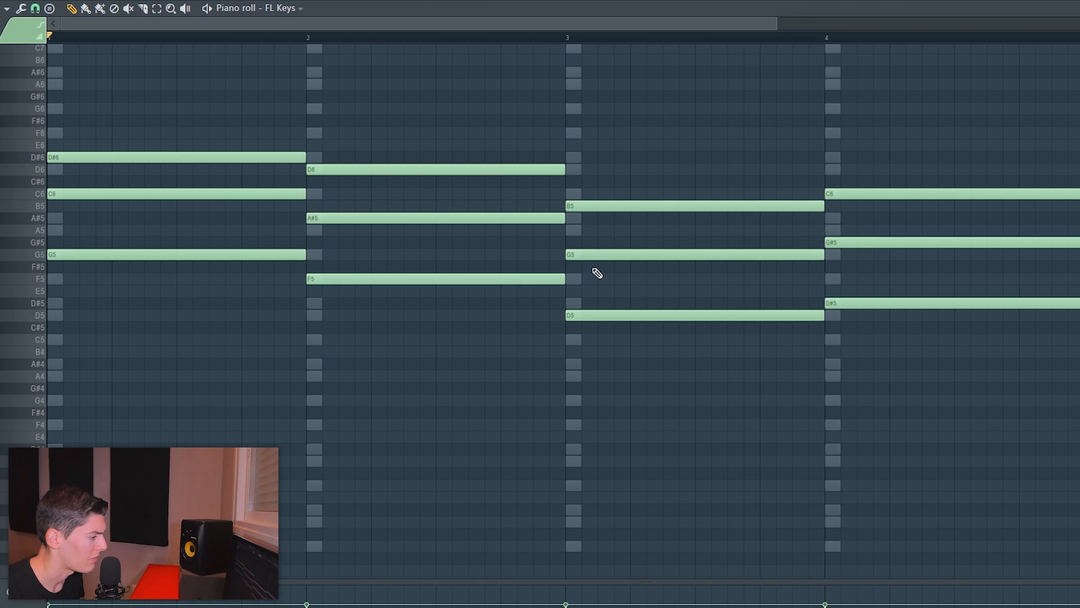
# Step: Lower bar 3's top chord note to A#5 and bar 4's middle note to G5, and play the progression
pyautogui.moveTo(580, 206); pyautogui.dragTo(580, 217)
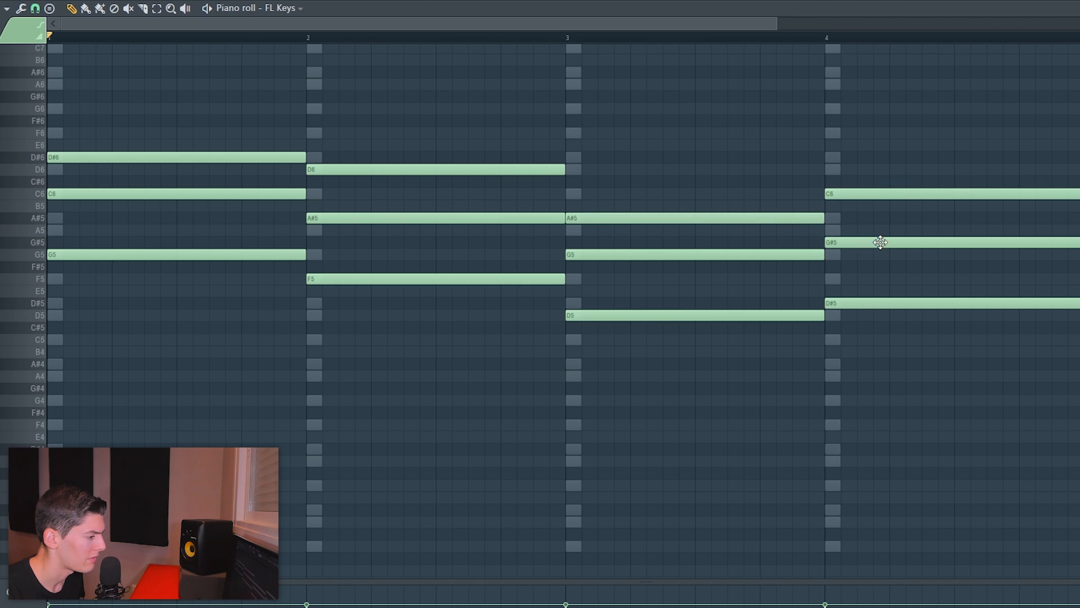
pyautogui.moveTo(880, 242); pyautogui.dragTo(882, 255)
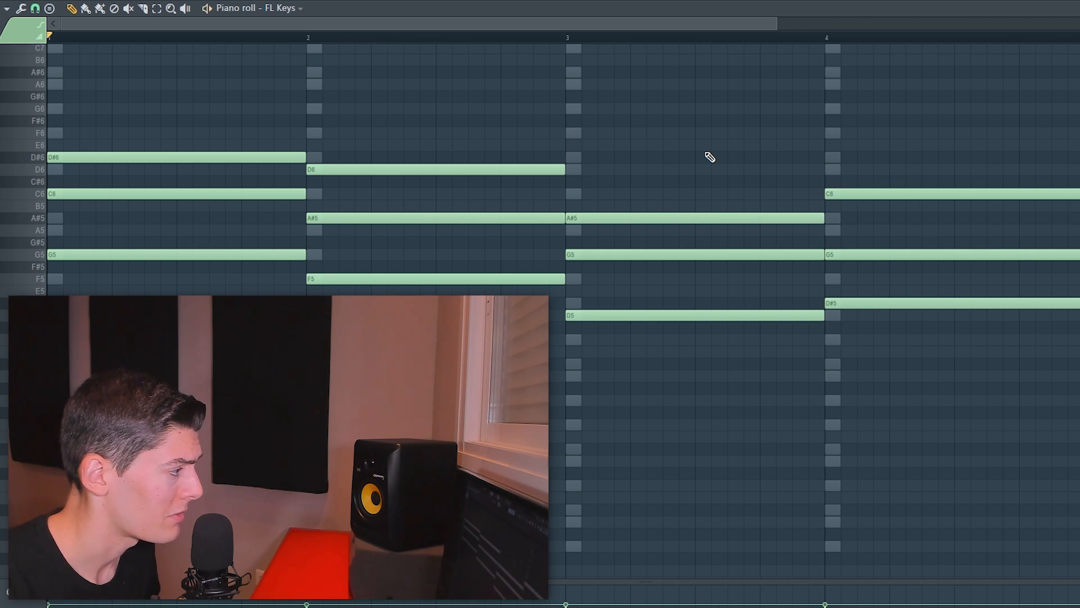
pyautogui.press('space')
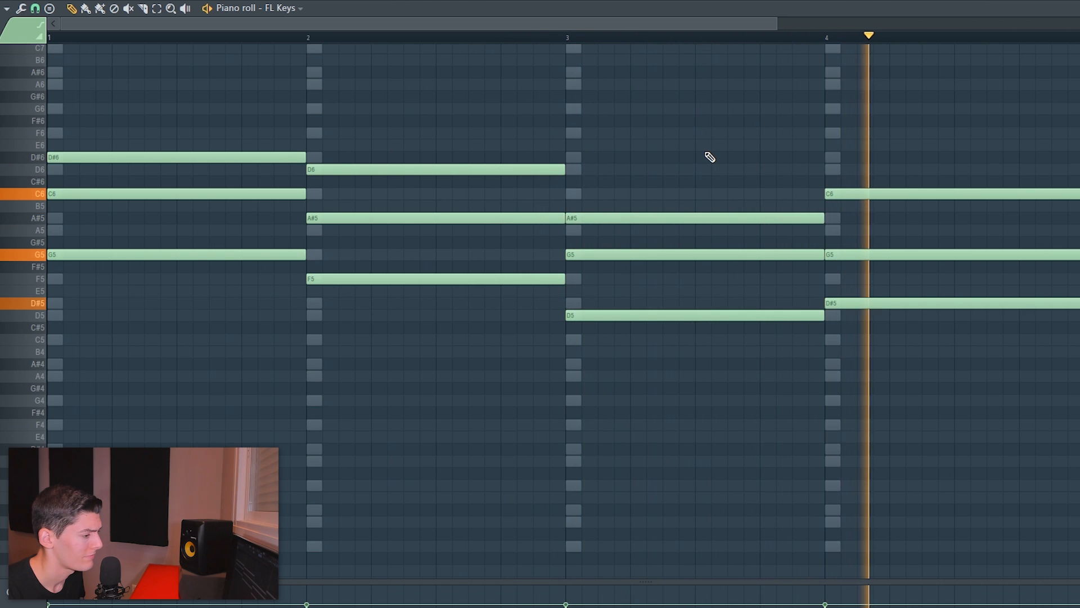
pyautogui.press('space')
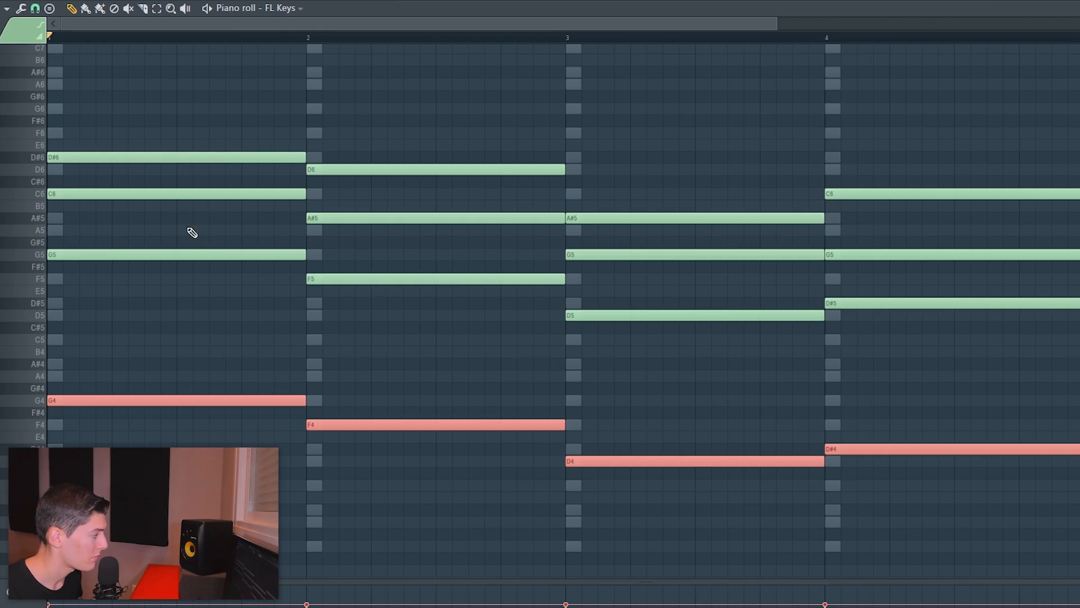
# Step: Raise the middle note of each chord (C6, A#5, G5, G5) by one octave
pyautogui.click(179, 194)
pyautogui.keyDown('shift'); pyautogui.click(379, 218); pyautogui.keyUp('shift')
pyautogui.keyDown('shift'); pyautogui.click(612, 255); pyautogui.keyUp('shift')
pyautogui.keyDown('shift'); pyautogui.click(906, 255); pyautogui.keyUp('shift')
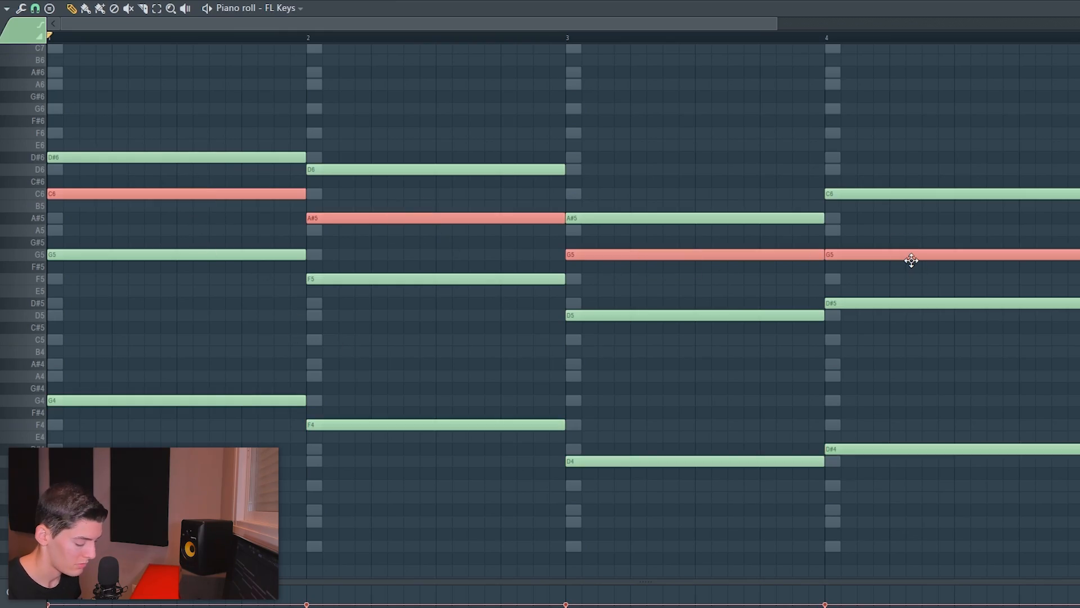
pyautogui.hotkey('ctrl', 'Up')
# Step: Duplicate the G5, F5, D5 and D#5 chord notes one octave higher and play back the chords
pyautogui.moveTo(240, 231); pyautogui.dragTo(1006, 369)
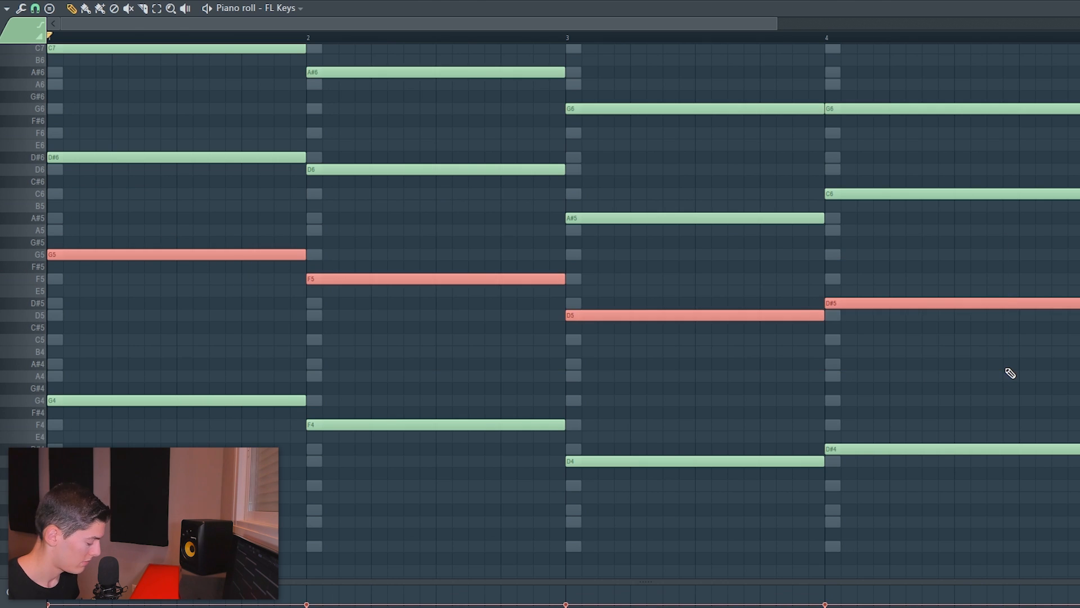
pyautogui.hotkey('ctrl', 'c')
pyautogui.hotkey('ctrl', 'v')
pyautogui.hotkey('ctrl', 'Up')
pyautogui.hotkey('ctrl', 'd')
pyautogui.scroll(2, 1007, 369)
pyautogui.press('space')
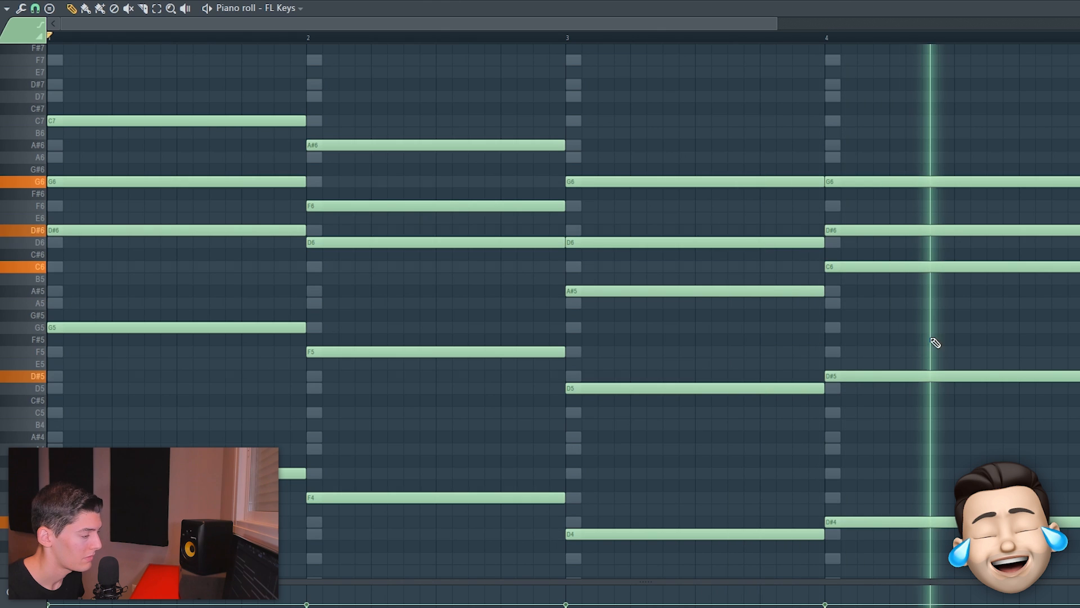
# Step: Fill bar 1 above the chords with a syncopated rhythm of G7 notes, raising all but the first to D8
pyautogui.scroll(4, 392, 232)
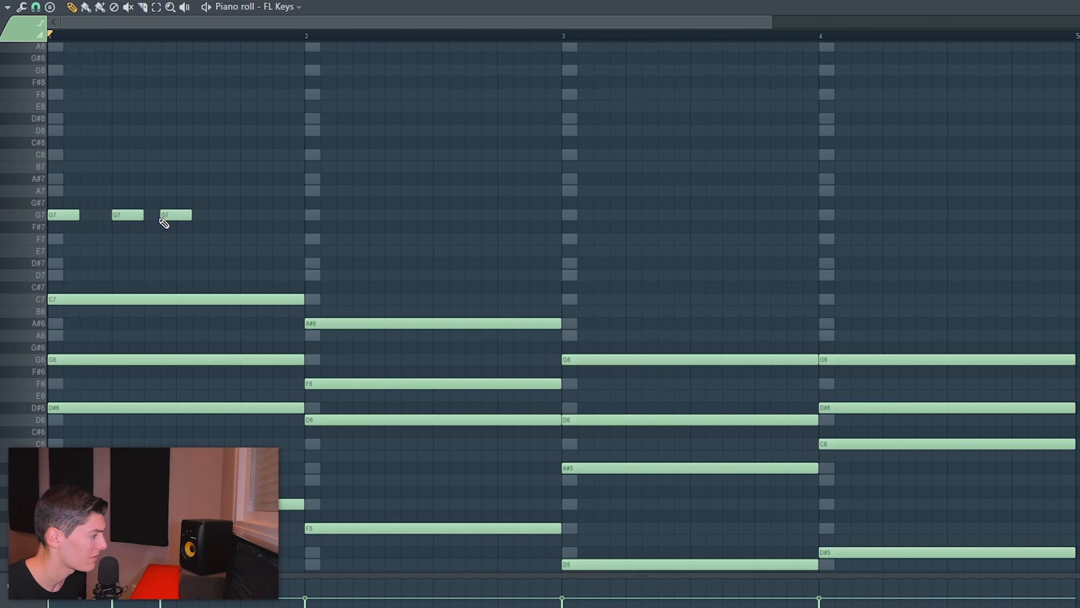
pyautogui.click(209, 215)
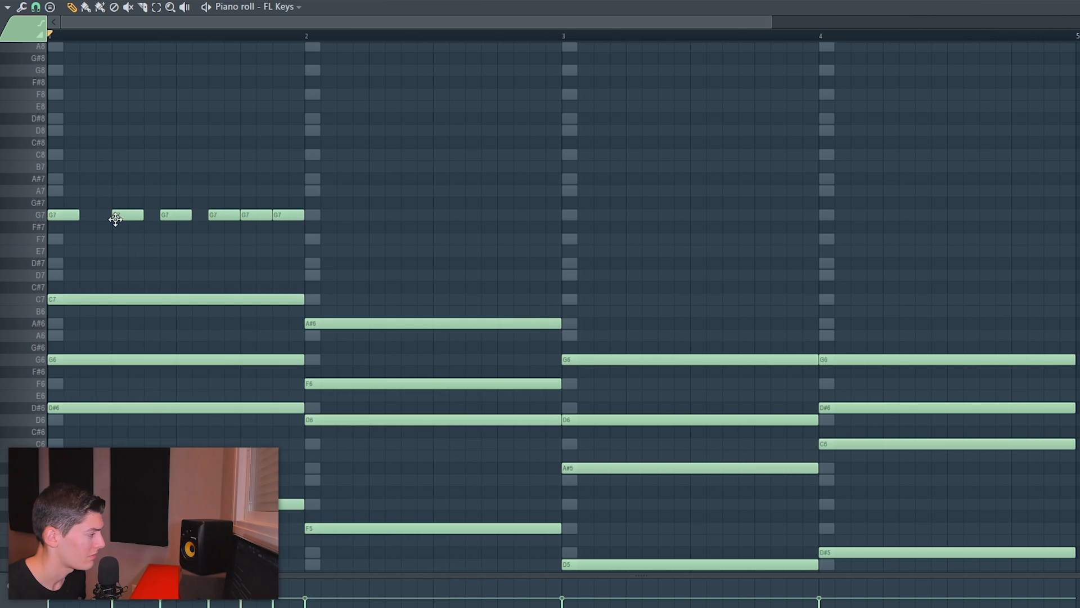
pyautogui.moveTo(167, 217); pyautogui.dragTo(207, 219)
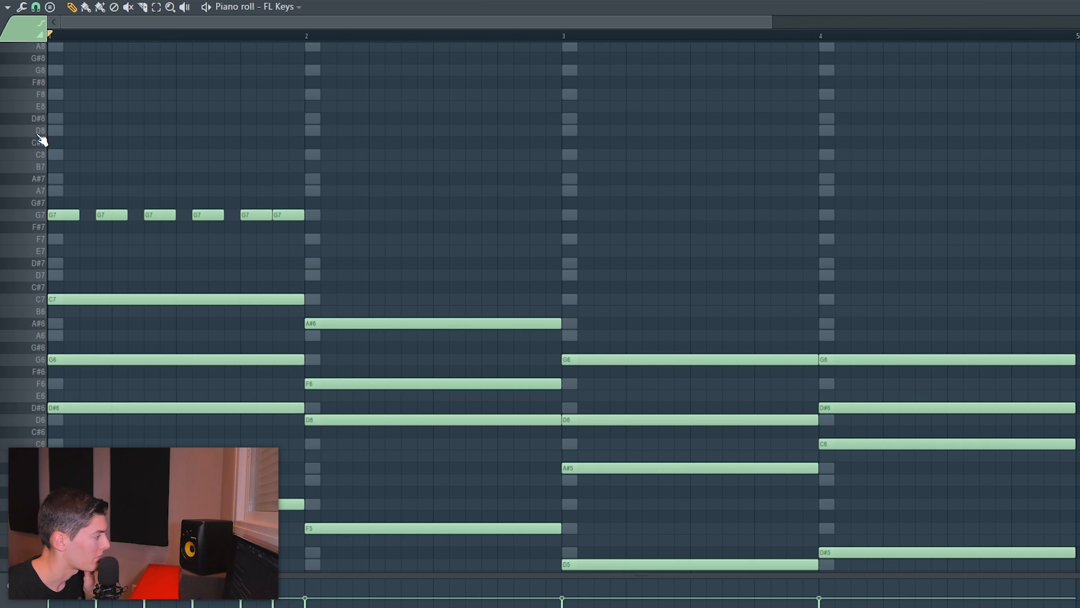
pyautogui.moveTo(94, 215); pyautogui.dragTo(286, 245)
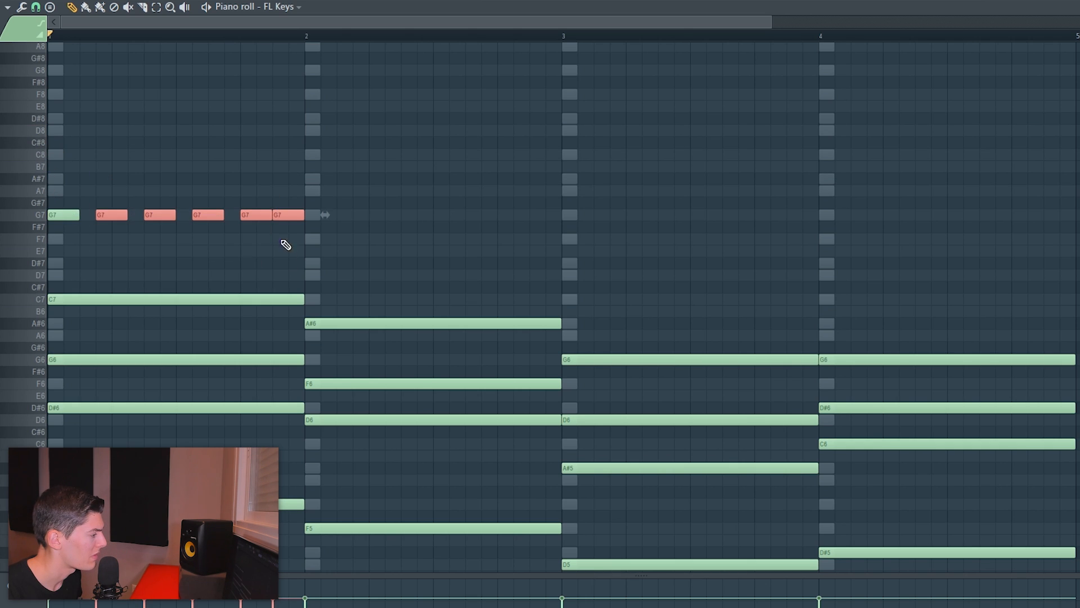
pyautogui.moveTo(115, 214); pyautogui.dragTo(115, 125)
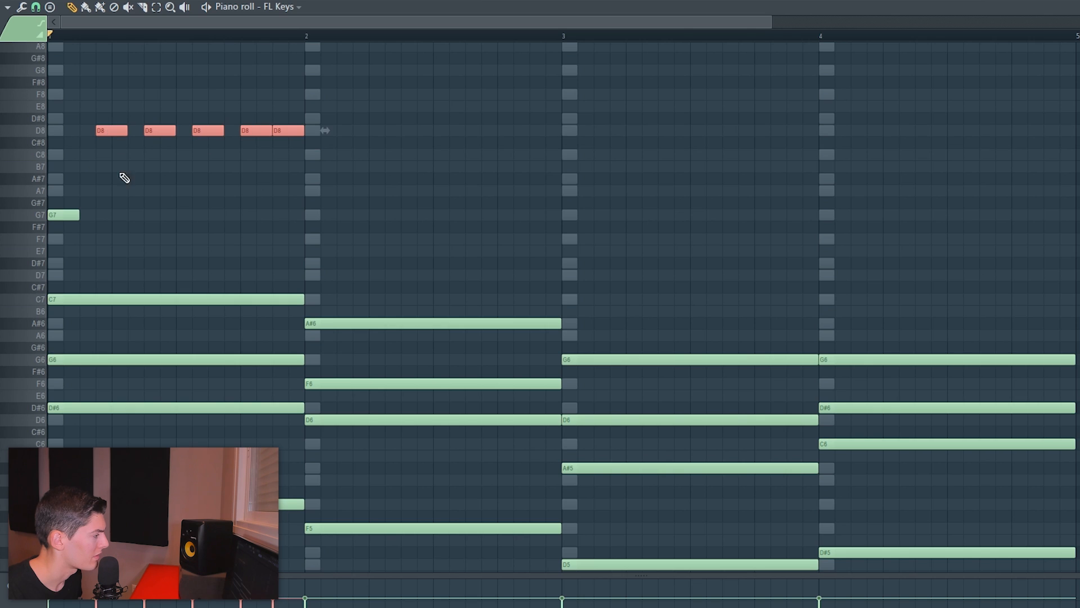
# Step: Copy bar 1's melody into bar 2 and raise the copy's second-to-last note to D#8
pyautogui.moveTo(65, 223); pyautogui.dragTo(327, 212)
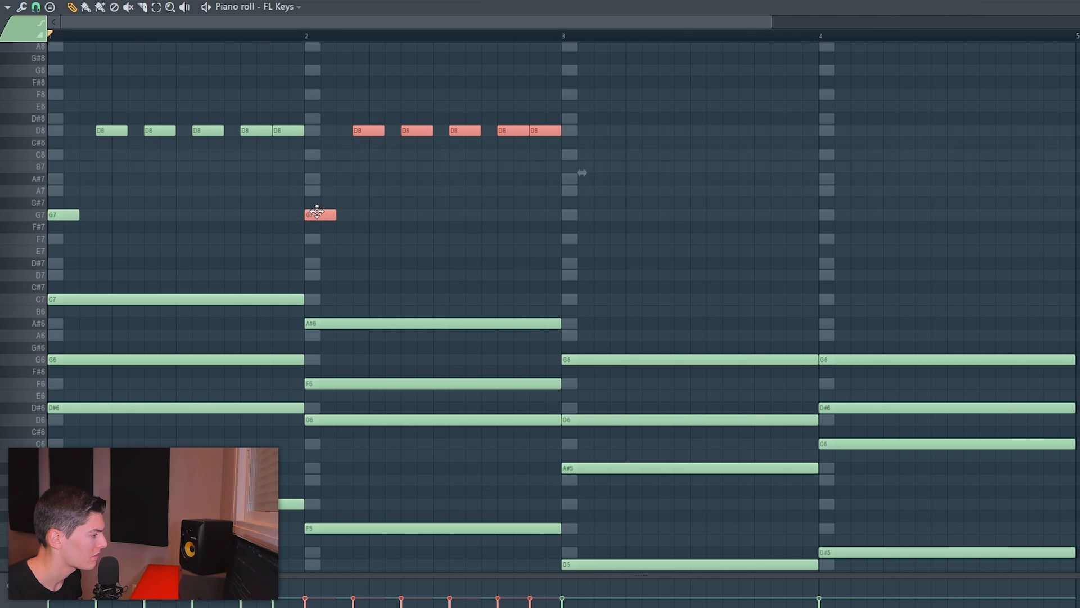
pyautogui.click(463, 193)
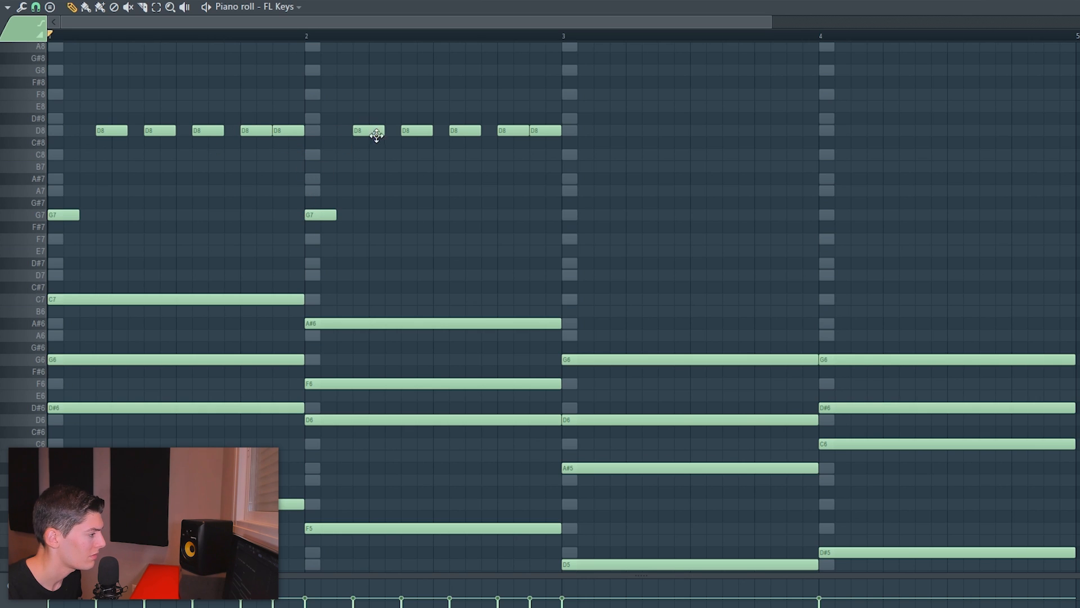
pyautogui.moveTo(505, 127); pyautogui.dragTo(505, 118)
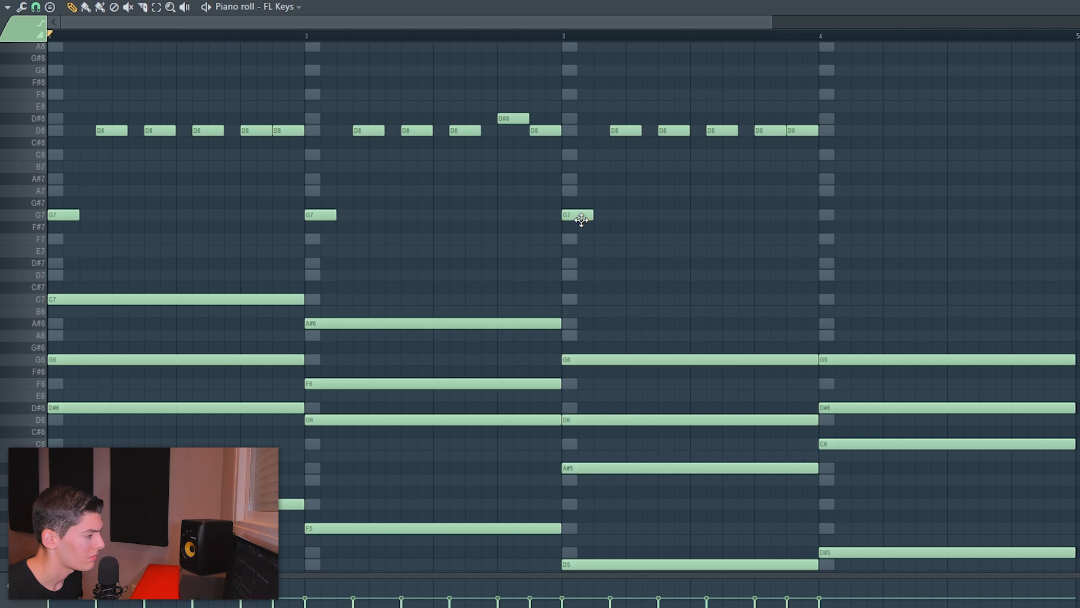
# Step: Copy bar 3's melody into bar 4 and lower every copied note except the first to A#7
pyautogui.moveTo(580, 94); pyautogui.dragTo(811, 251)
pyautogui.moveTo(579, 214); pyautogui.dragTo(836, 214)
pyautogui.keyDown('ctrl'); pyautogui.click(856, 237); pyautogui.keyUp('ctrl')
pyautogui.moveTo(872, 119)
pyautogui.mouseDown()
pyautogui.moveTo(1060, 142)
pyautogui.moveTo(879, 179)
pyautogui.mouseUp()
pyautogui.keyDown('ctrl'); pyautogui.click(911, 208); pyautogui.keyUp('ctrl')
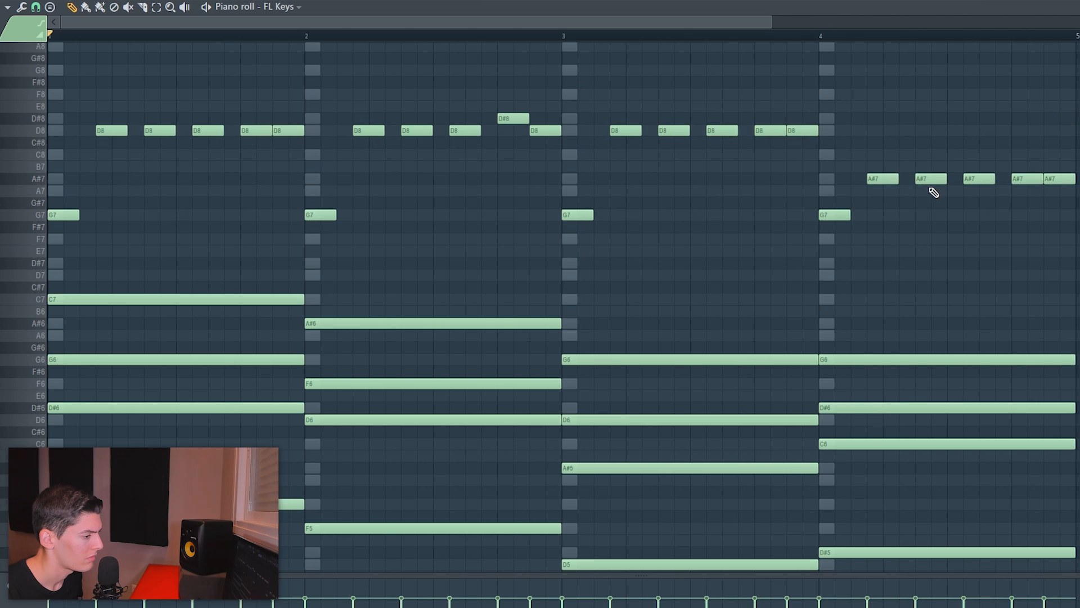
# Step: Change bar 4's third A#7 melody note to C8 and its last note to A7, and play the result
pyautogui.moveTo(967, 176); pyautogui.dragTo(969, 153)
pyautogui.moveTo(1051, 178); pyautogui.dragTo(1054, 191)
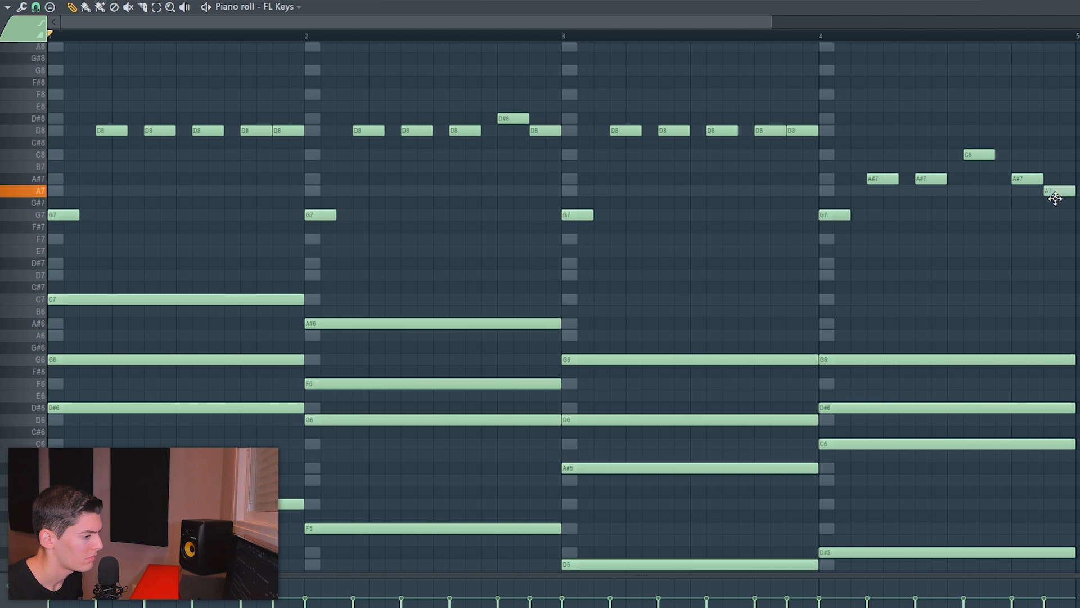
pyautogui.press('space')
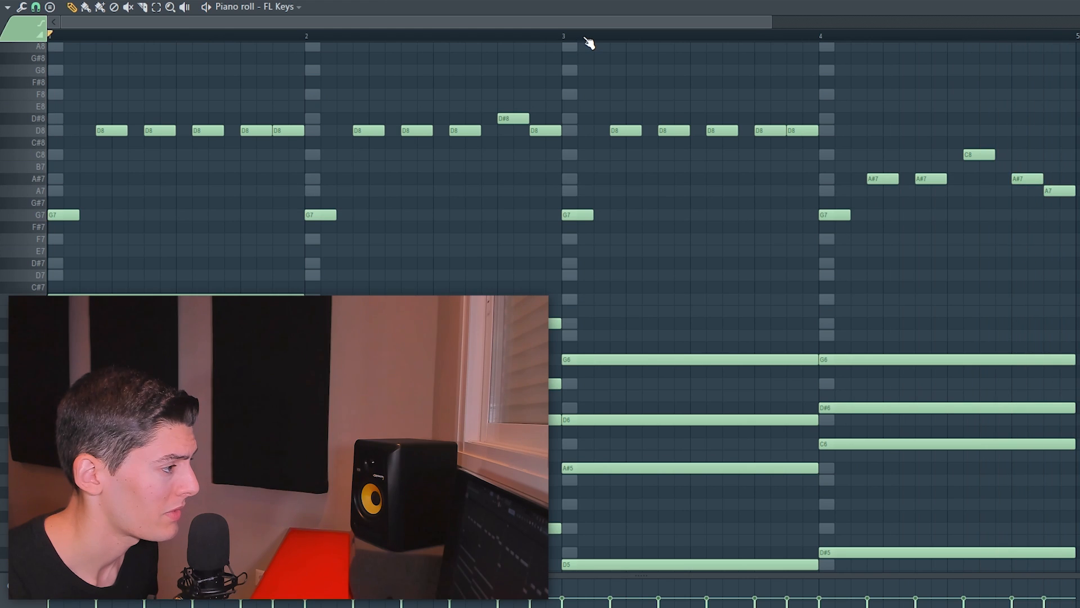
# Step: Duplicate the whole four-bar chord and melody pattern into bars 5 to 8
pyautogui.scroll(-5, 587, 38)
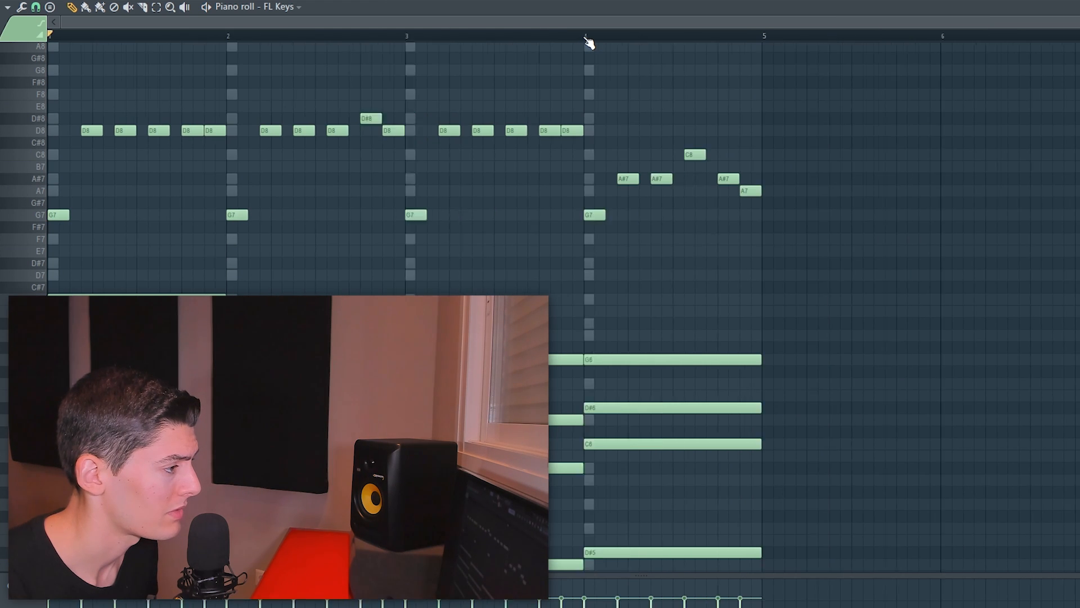
pyautogui.hotkey('ctrl', 'b')
pyautogui.hotkey('ctrl', 'd')
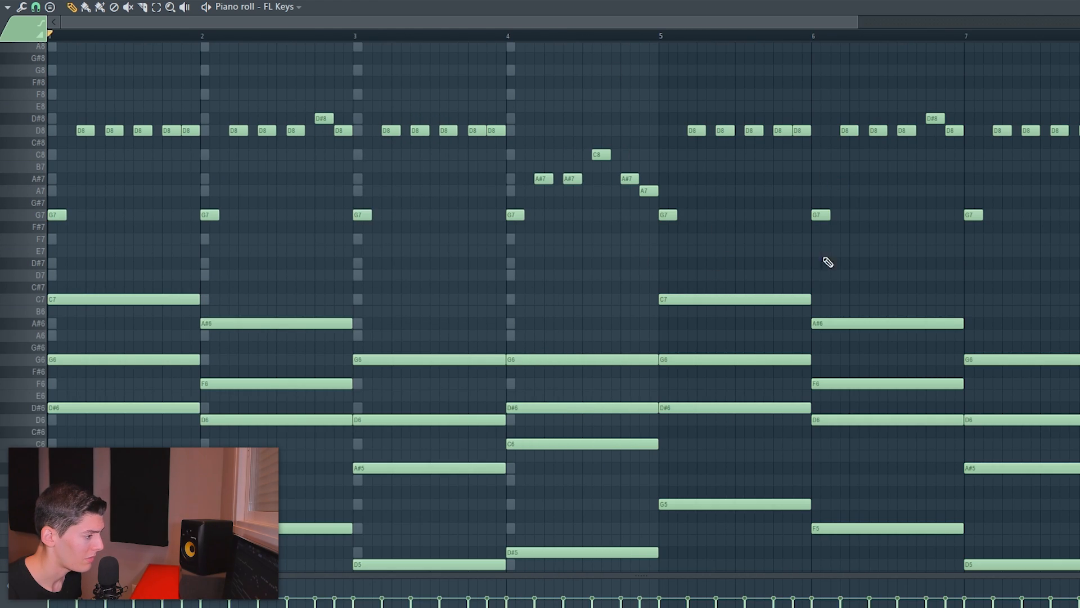
# Step: Vary the ending of bar 8 by changing its last two melody notes using D8 and D#8
pyautogui.moveTo(821, 258); pyautogui.dragTo(492, 252)
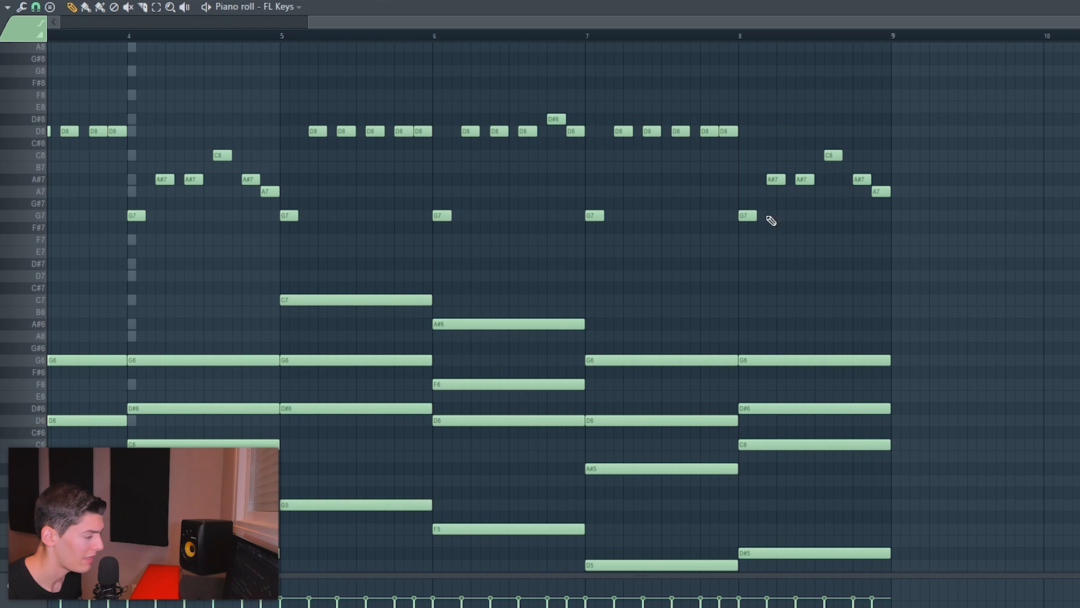
pyautogui.click(858, 131)
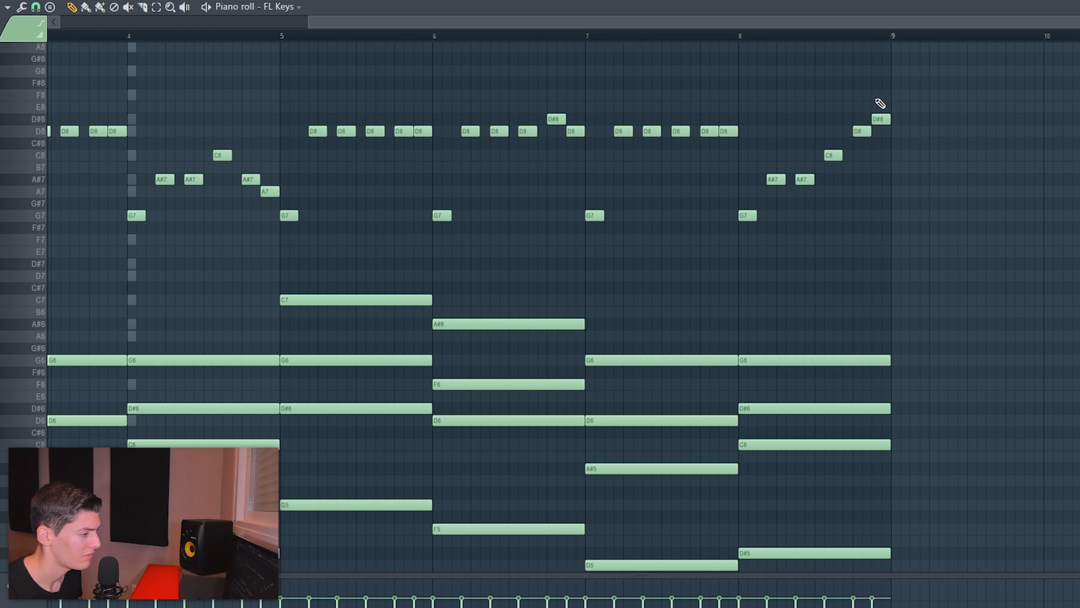
pyautogui.click(861, 119)
pyautogui.click(877, 131)
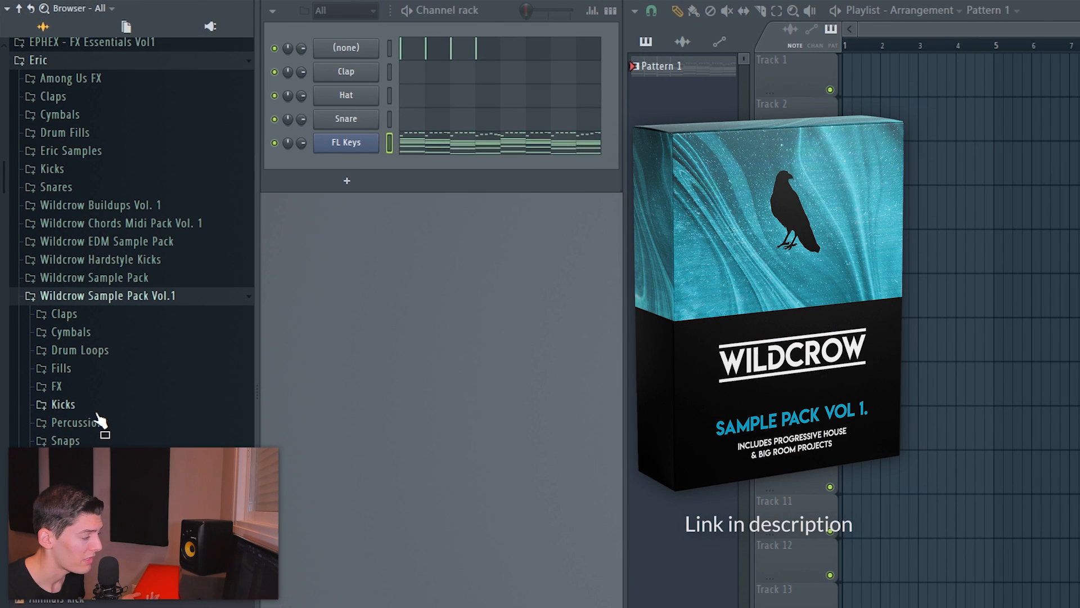
# Step: Open the Progressive House Kicks folder of Wildcrow Sample Pack Vol.1 and widen the browser to fit the sample names
pyautogui.click(96, 412)
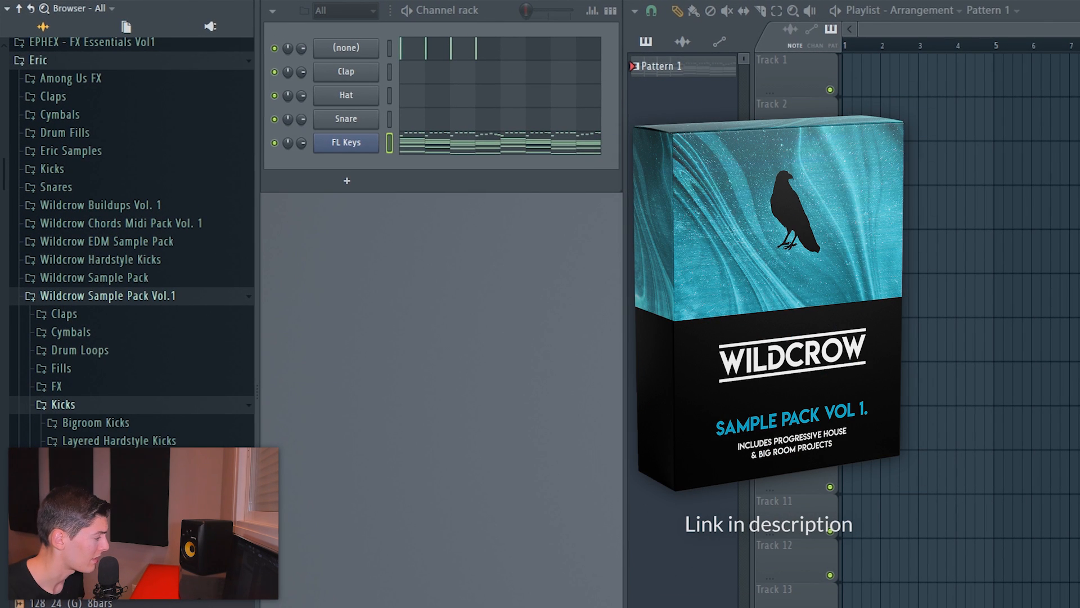
pyautogui.click(144, 458)
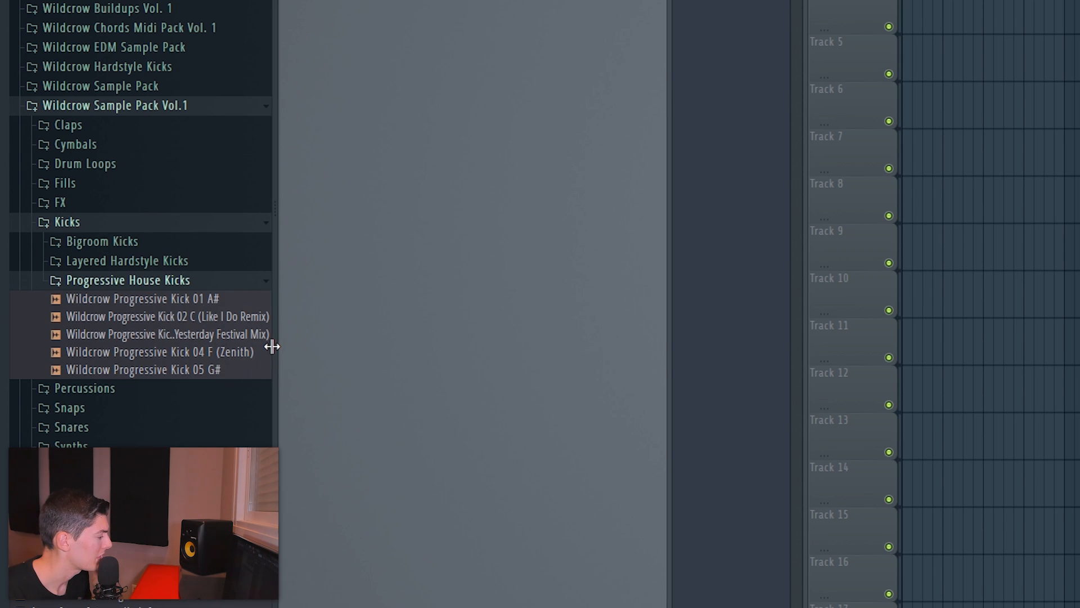
pyautogui.moveTo(274, 345); pyautogui.dragTo(302, 354)
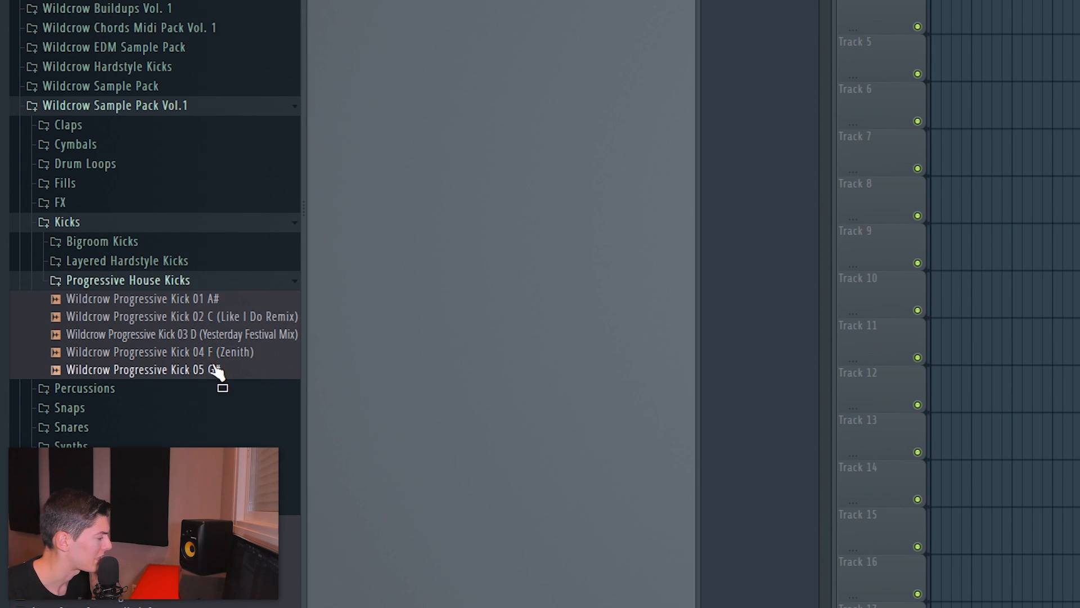
# Step: Place Wildcrow Progressive Kick 03 D (Yesterday Festival Mix) on Track 1 and Wildcrow Progressive Kick 05 G# on Track 2
pyautogui.click(160, 338)
pyautogui.moveTo(552, 187); pyautogui.dragTo(879, 1)
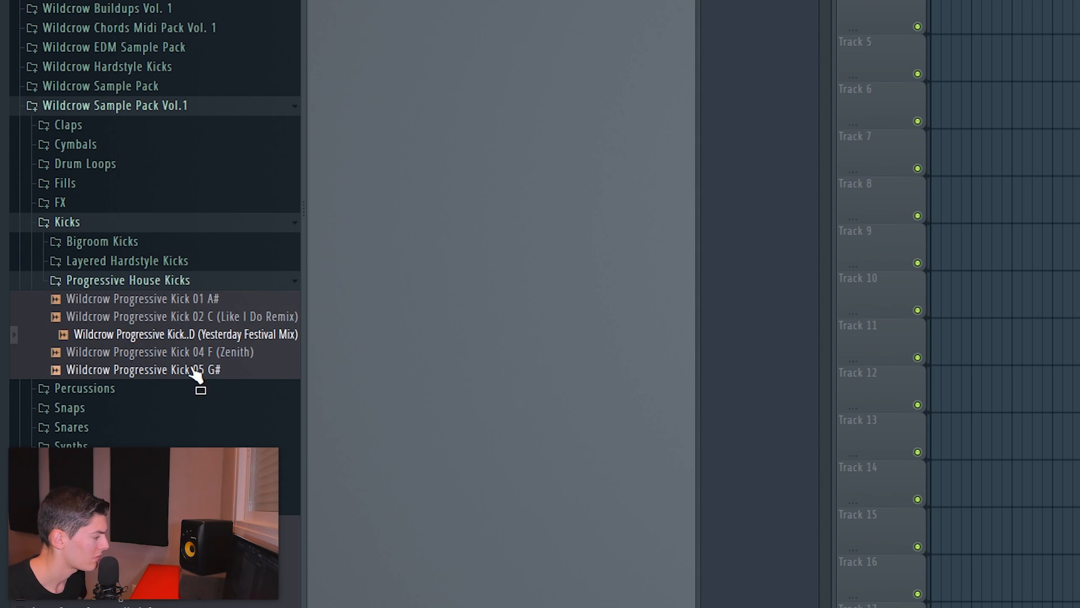
pyautogui.moveTo(187, 383); pyautogui.dragTo(942, 0)
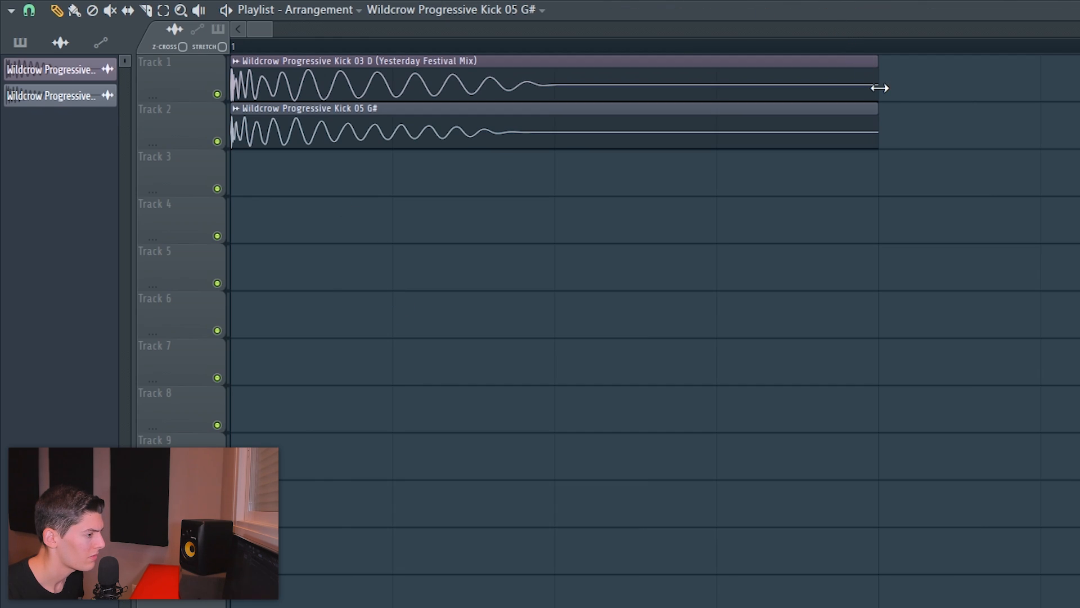
# Step: Trim Kick 03 D to its opening transient, cut that portion from Kick 05 G#, and join both clips on Track 2
pyautogui.moveTo(879, 87); pyautogui.dragTo(264, 85)
pyautogui.moveTo(232, 128); pyautogui.dragTo(264, 128)
pyautogui.moveTo(247, 81); pyautogui.dragTo(247, 129)
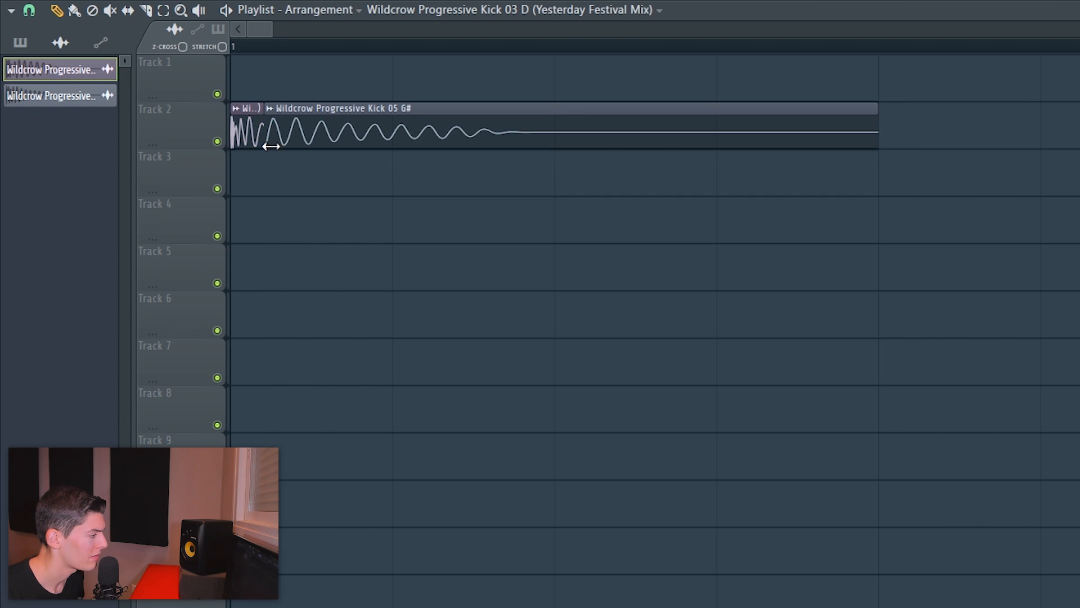
# Step: Reverse the polarity of the Kick 05 G# sample and lengthen the Kick 03 D clip slightly so the waveforms join smoothly
pyautogui.doubleClick(302, 128)
pyautogui.click(478, 356)
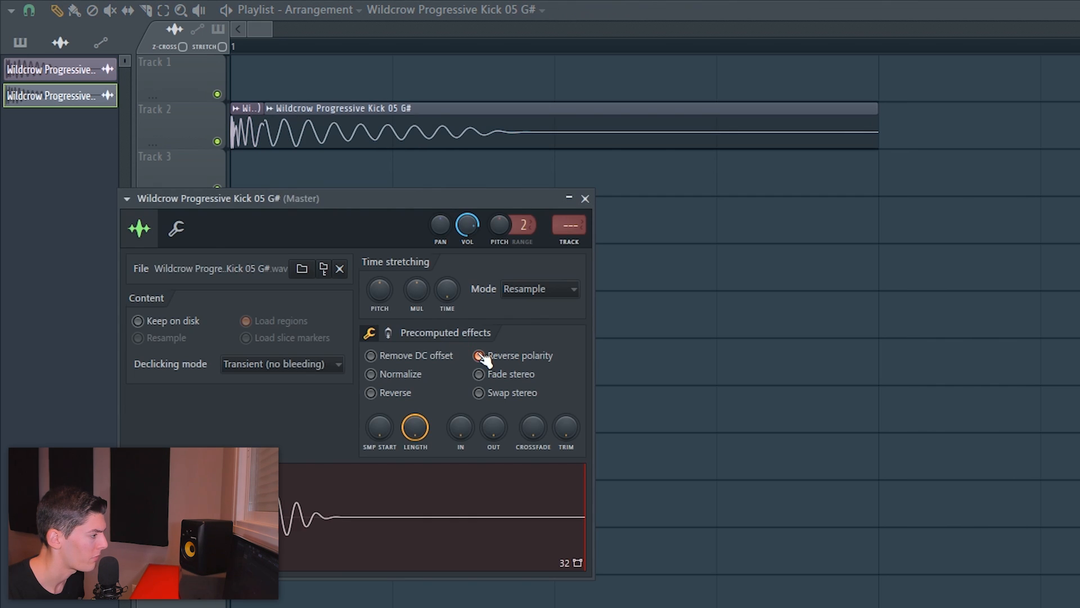
pyautogui.click(585, 199)
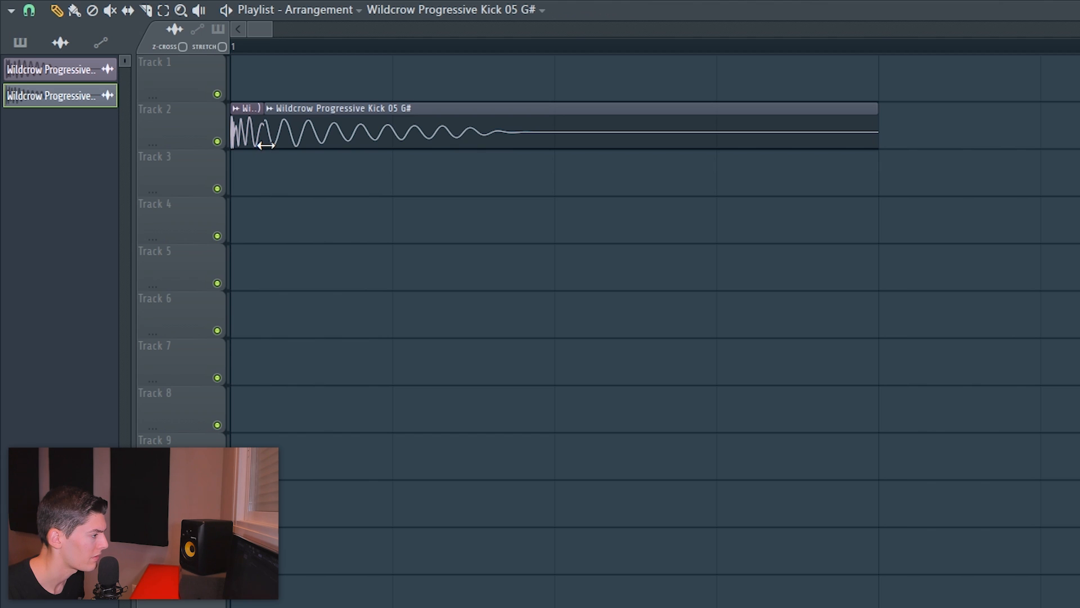
pyautogui.moveTo(265, 145); pyautogui.dragTo(268, 144)
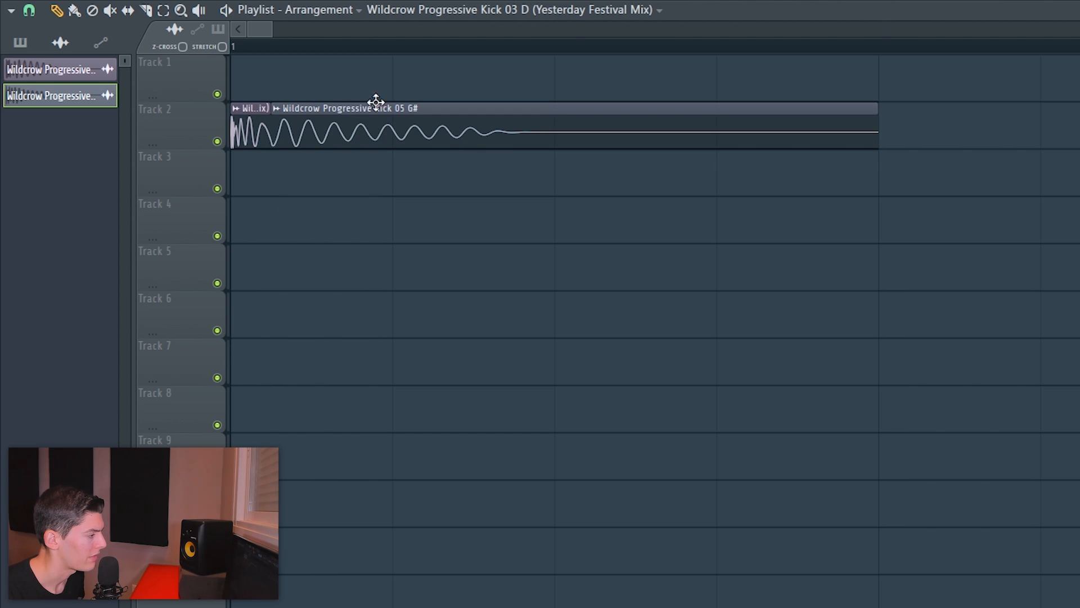
# Step: Collapse the Kicks folder and open the Clap Loops folder inside the sample pack's Claps folder
pyautogui.scroll(-2, 379, 48)
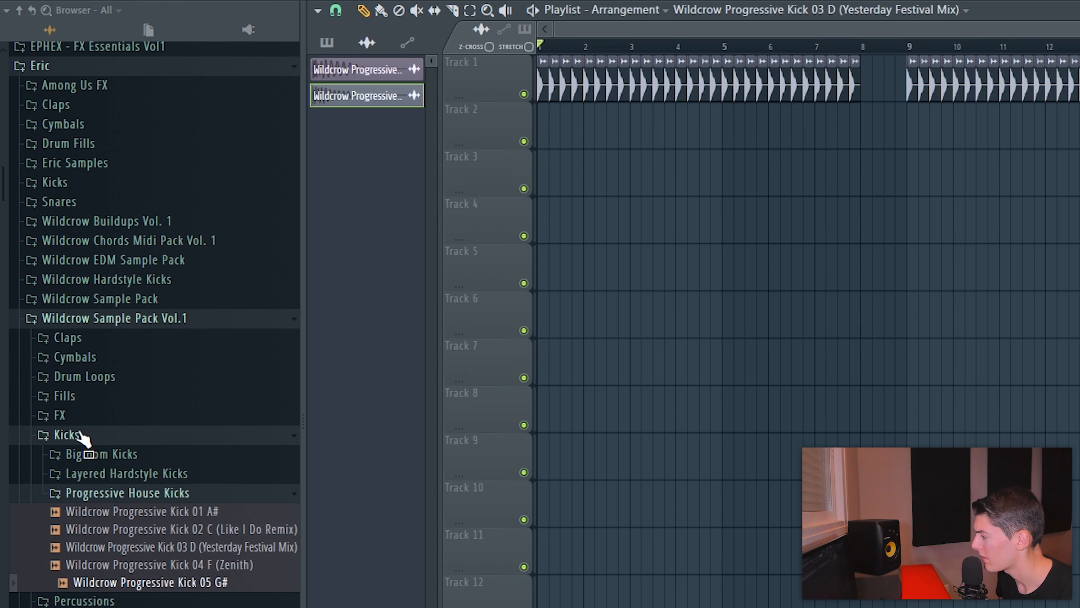
pyautogui.click(80, 437)
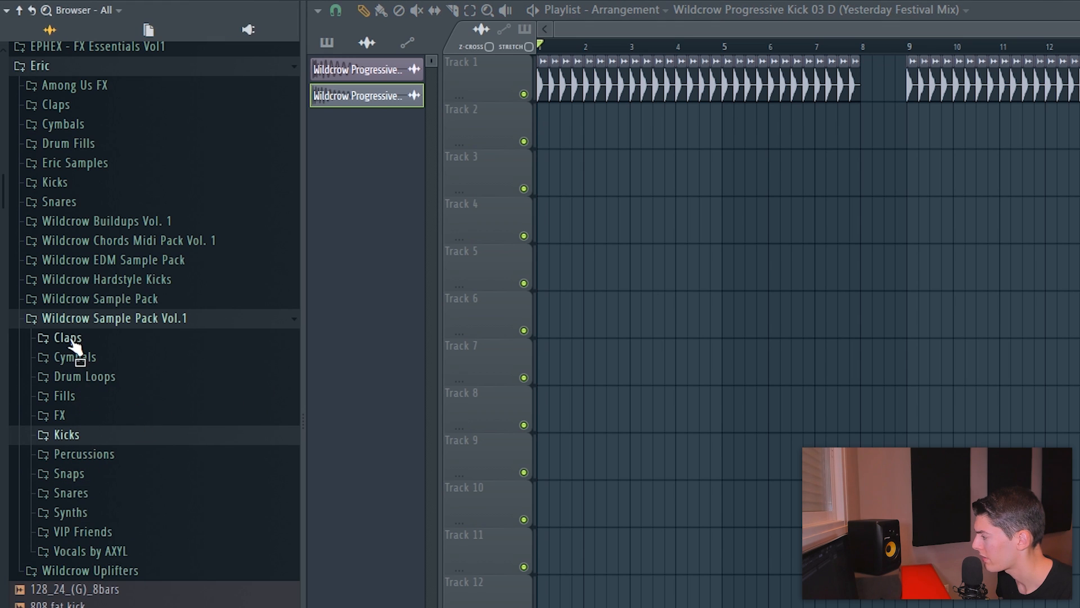
pyautogui.click(70, 339)
pyautogui.click(107, 378)
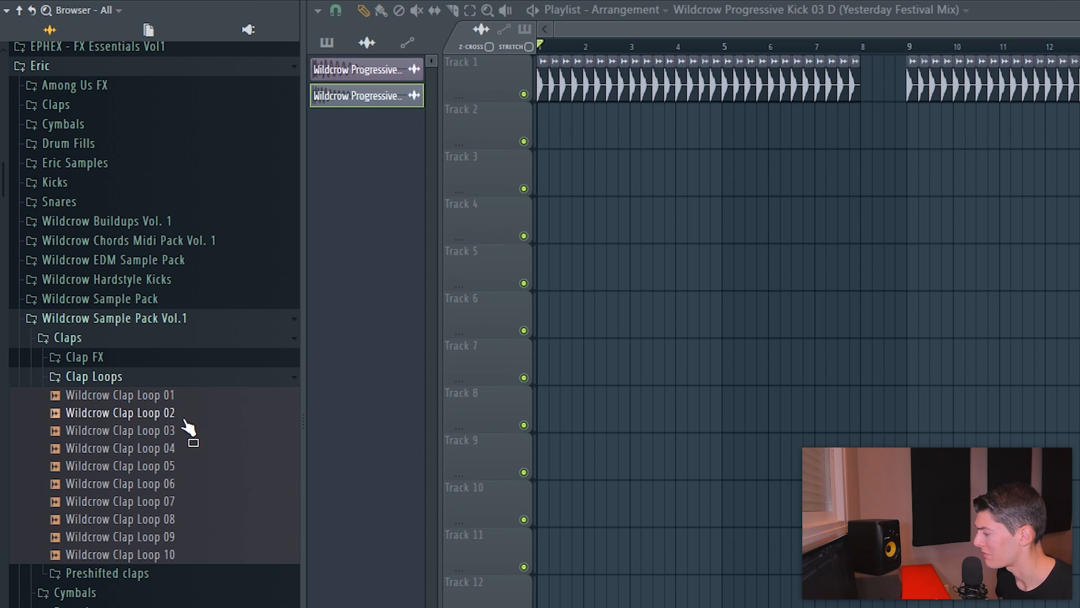
# Step: Audition Wildcrow Clap Loops 01 to 03 and lay Clap Loop 01 on Track 2 beneath both kick sections
pyautogui.click(174, 397)
pyautogui.click(174, 412)
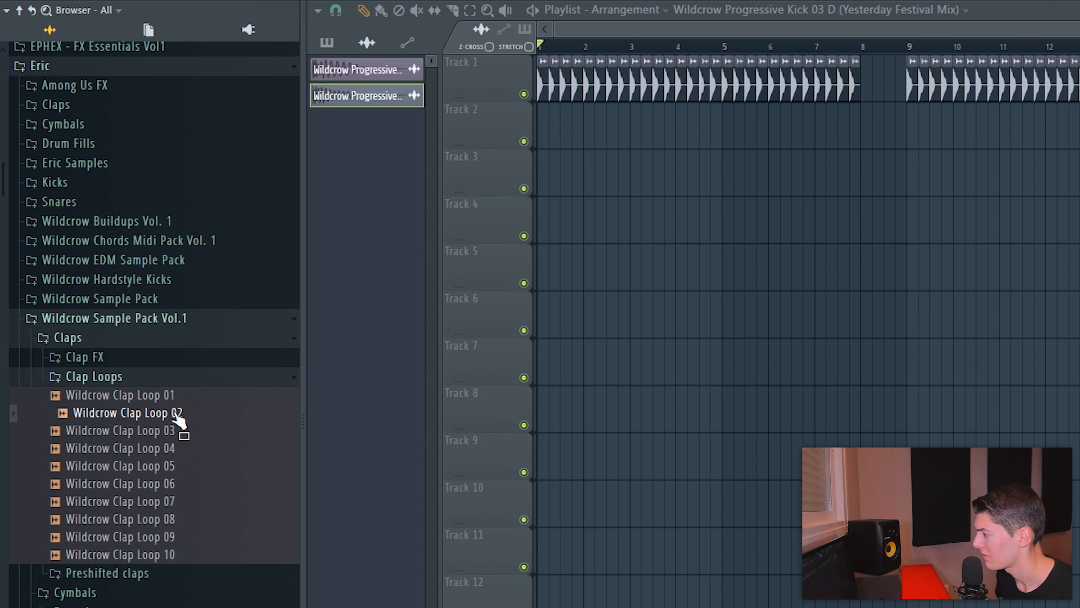
pyautogui.click(173, 430)
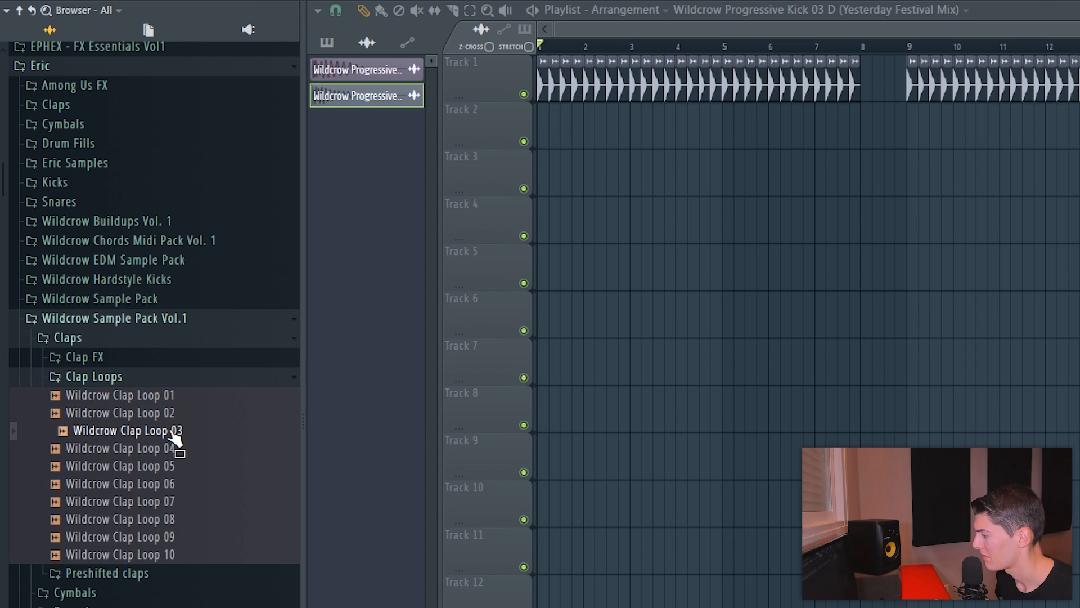
pyautogui.moveTo(163, 396); pyautogui.dragTo(545, 141)
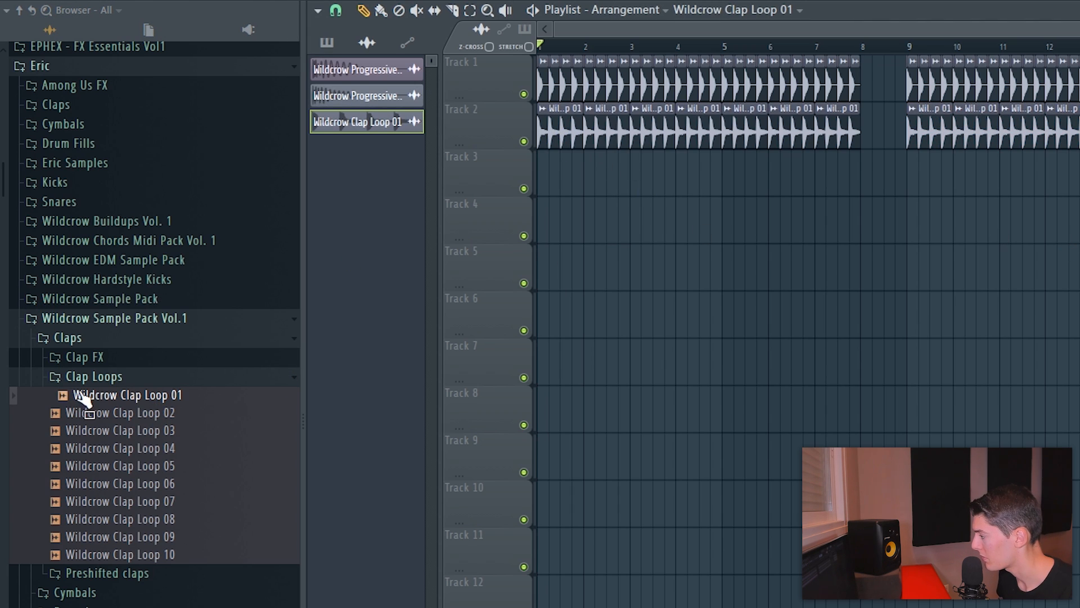
# Step: Place Wildcrow Ride 01 from the Cymbals Rides folder on every beat of Track 3 beneath both kick sections
pyautogui.click(91, 375)
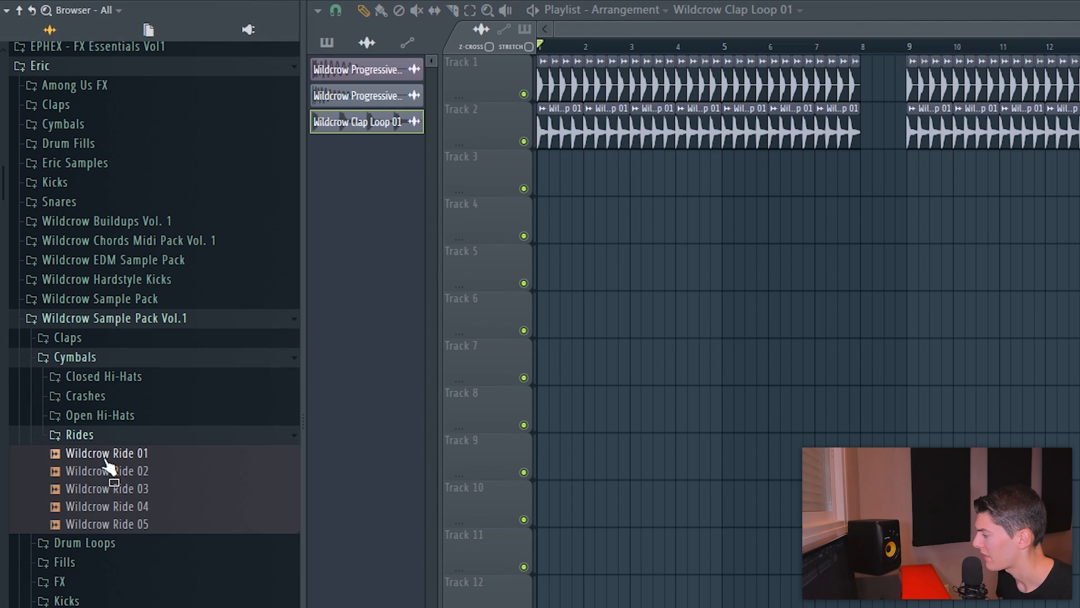
pyautogui.moveTo(141, 453); pyautogui.dragTo(571, 163)
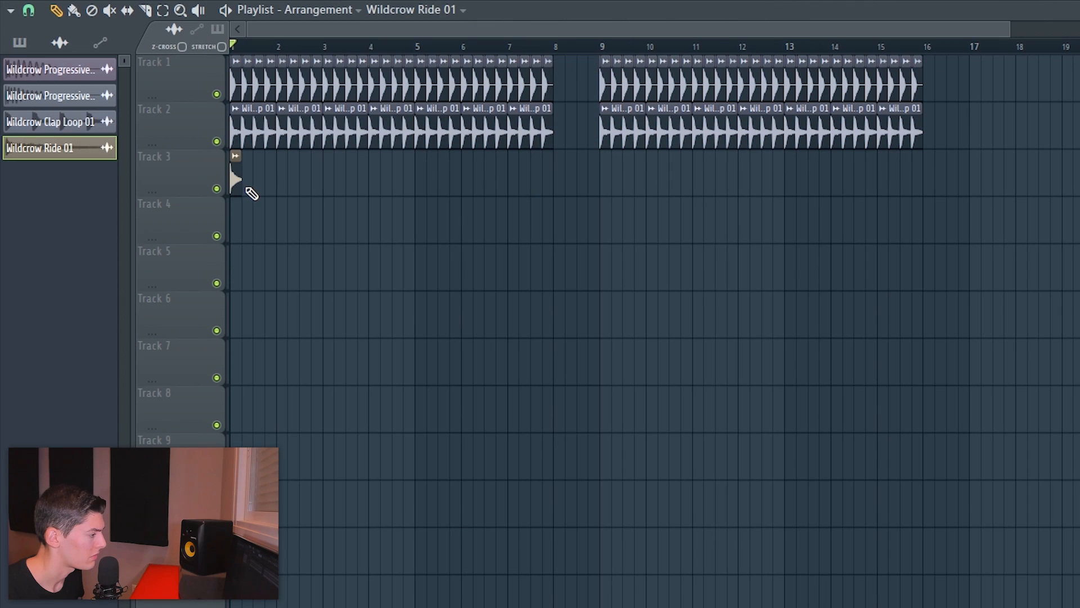
pyautogui.moveTo(252, 192); pyautogui.dragTo(554, 185)
pyautogui.moveTo(602, 179)
pyautogui.mouseDown()
pyautogui.moveTo(931, 192)
pyautogui.moveTo(917, 191)
pyautogui.mouseUp()
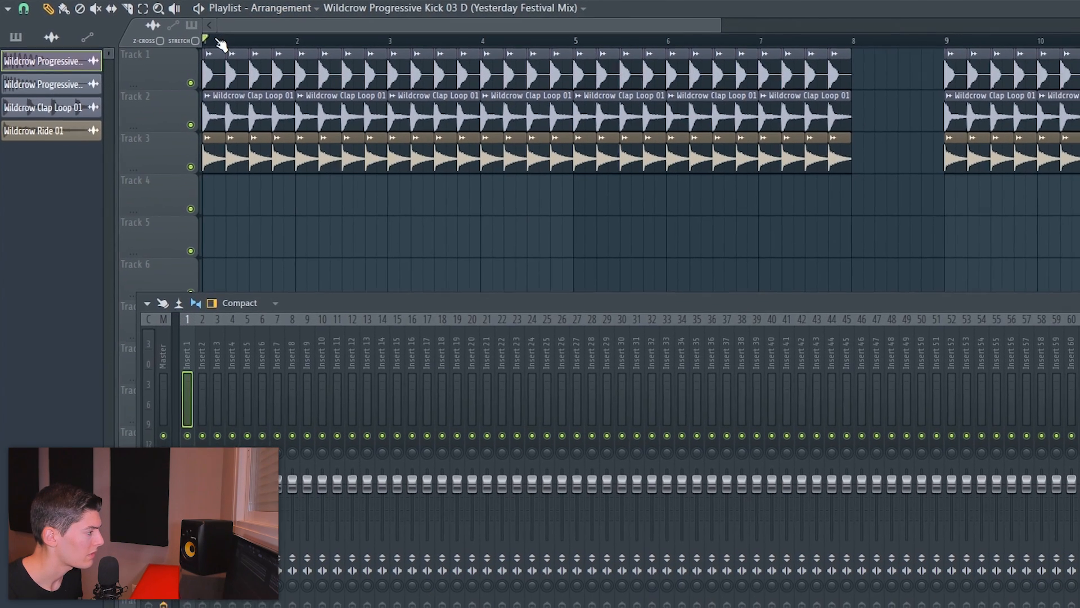
# Step: Route the kick samples to mixer insert 1 and Wildcrow Clap Loop 01 to insert 2
pyautogui.scroll(5, 204, 49)
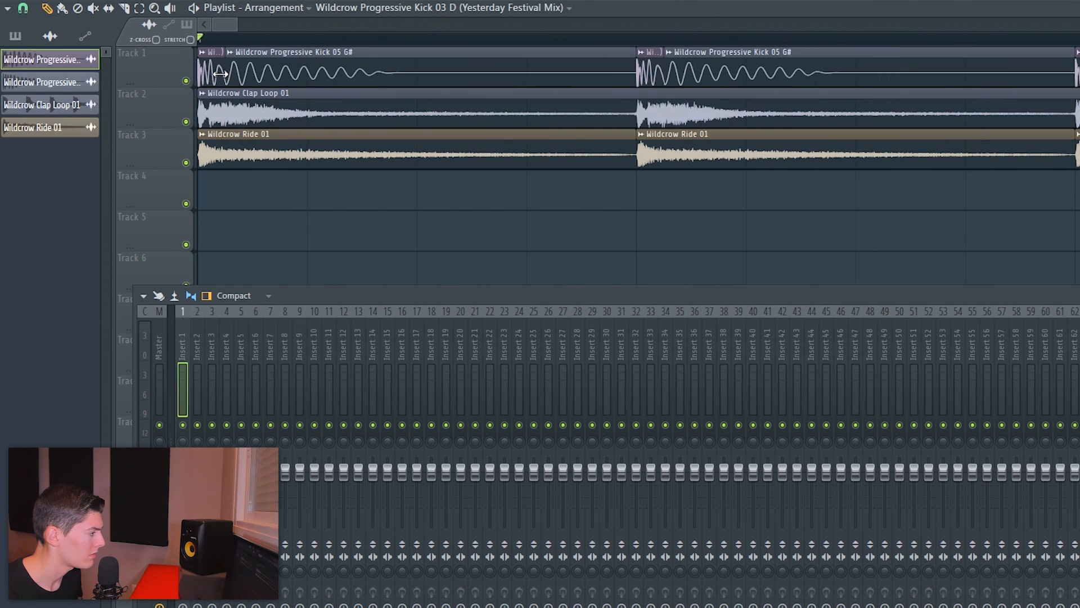
pyautogui.doubleClick(220, 73)
pyautogui.hotkey('ctrl', 'l')
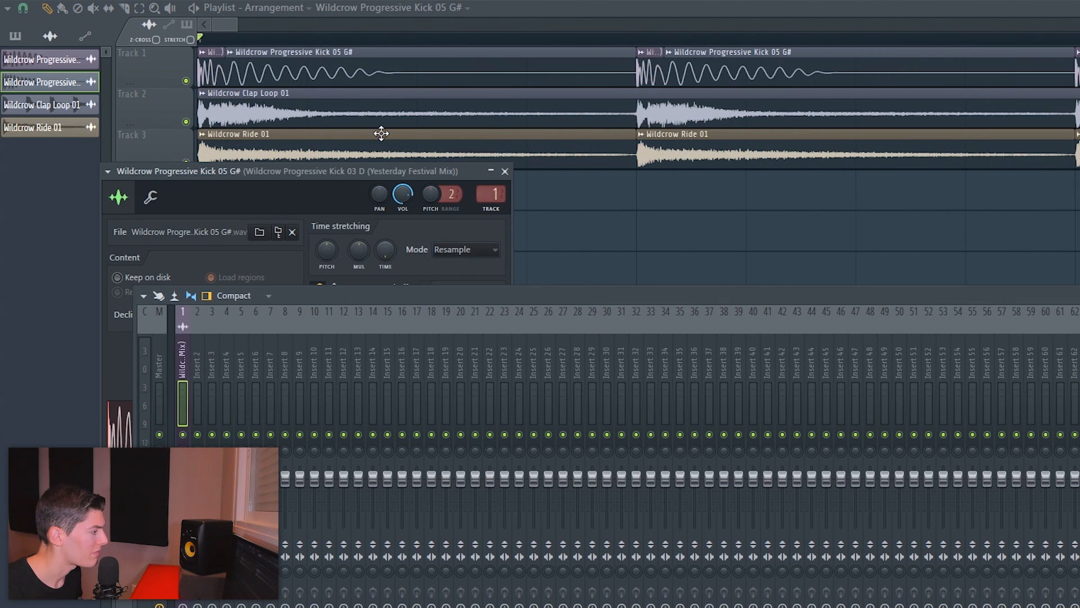
pyautogui.doubleClick(374, 111)
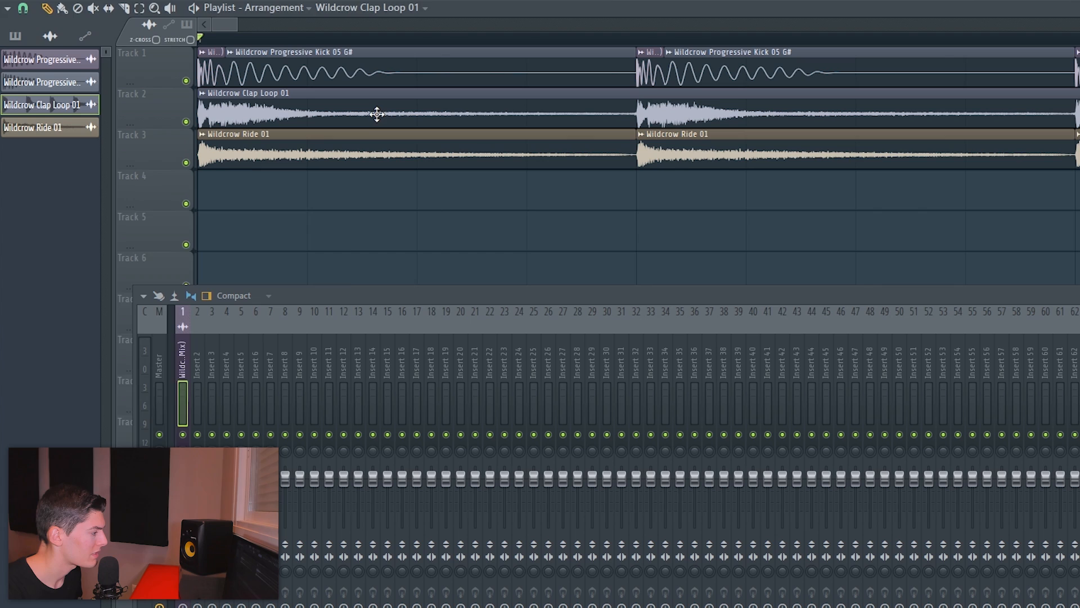
pyautogui.click(201, 356)
pyautogui.hotkey('ctrl', 'l')
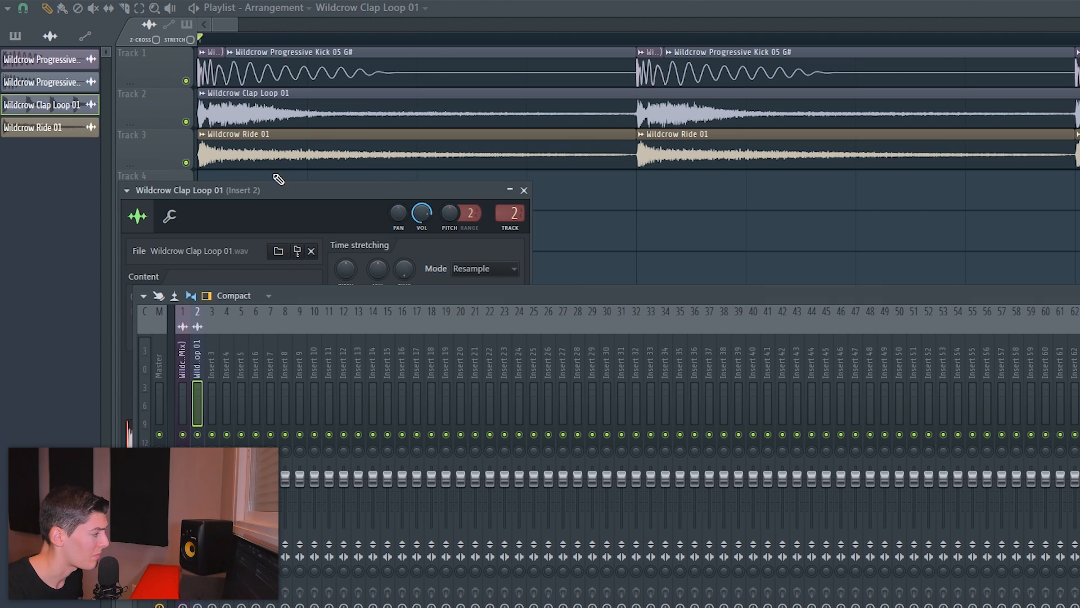
# Step: Route Wildcrow Ride 01 to mixer insert 3 and close its sample settings
pyautogui.doubleClick(274, 156)
pyautogui.click(211, 344)
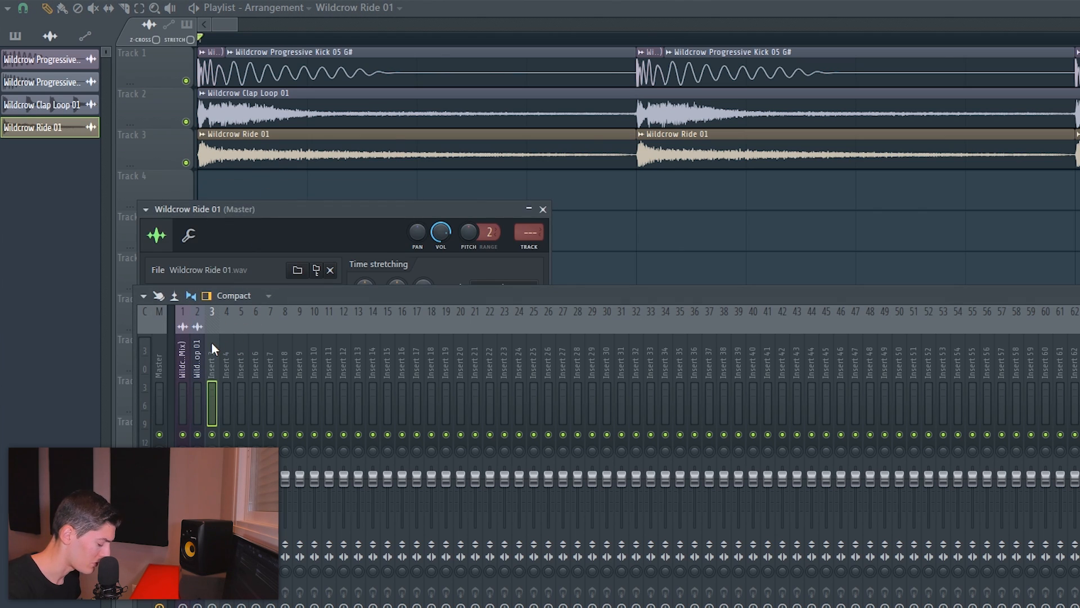
pyautogui.hotkey('ctrl', 'l')
pyautogui.moveTo(425, 214); pyautogui.dragTo(510, 112)
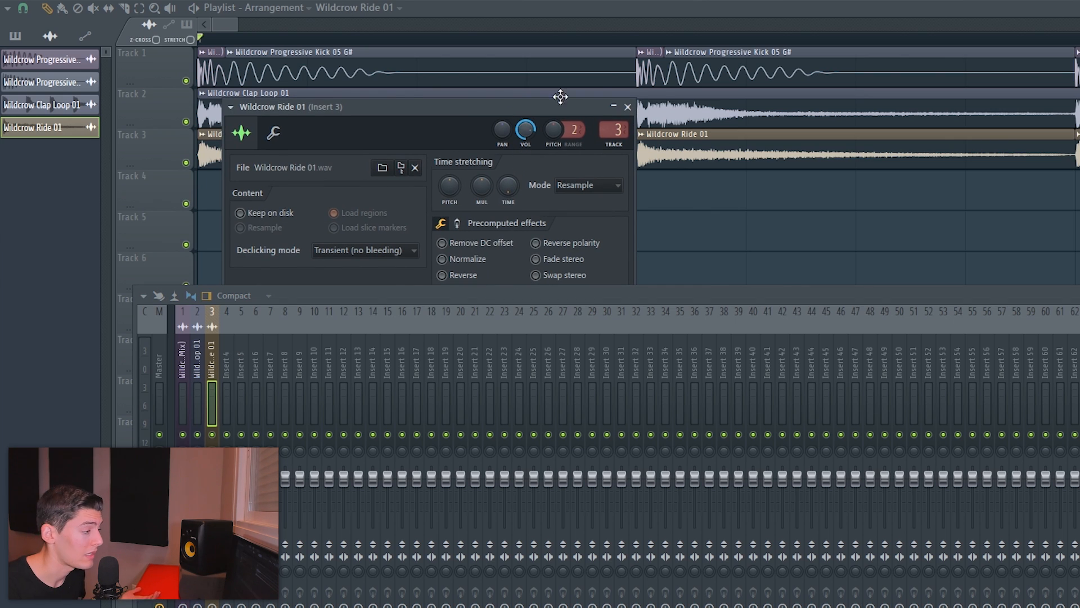
pyautogui.click(628, 106)
# Step: Mute the clap and ride inserts and lower the kick insert's level while playing the arrangement
pyautogui.click(183, 366)
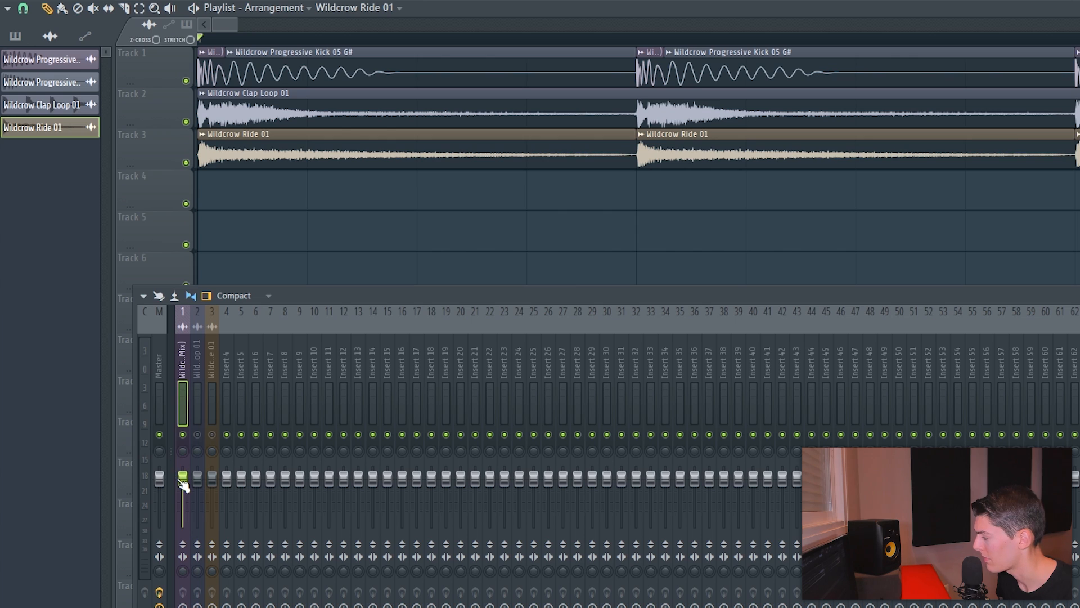
pyautogui.press('space')
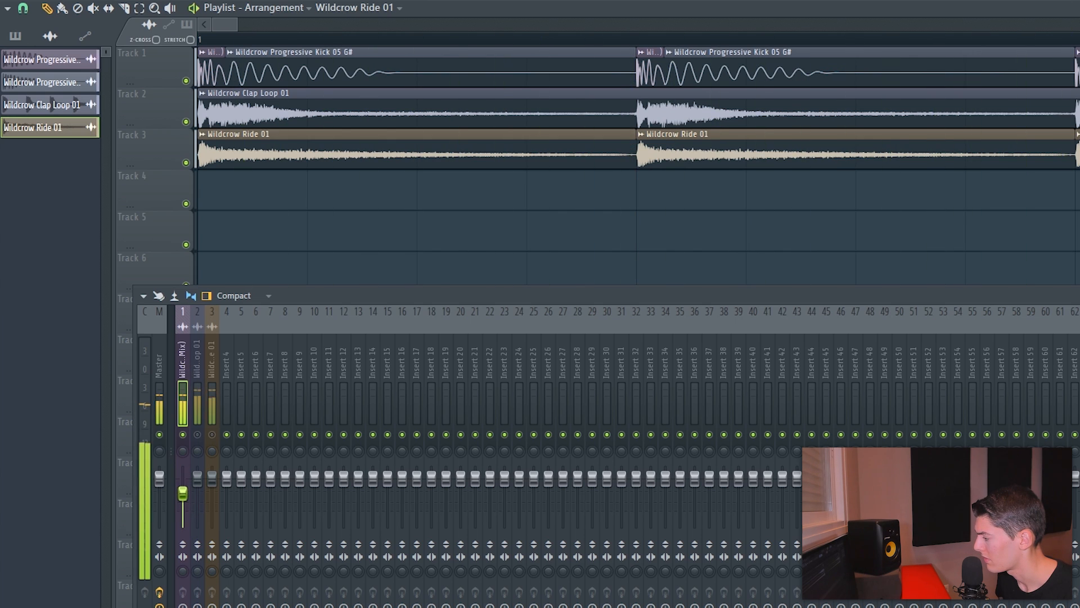
pyautogui.moveTo(183, 489); pyautogui.dragTo(198, 517)
pyautogui.press('space')
# Step: Unmute the clap and ride inserts one at a time and lower their levels to sit below the kick
pyautogui.click(197, 435)
pyautogui.press('space')
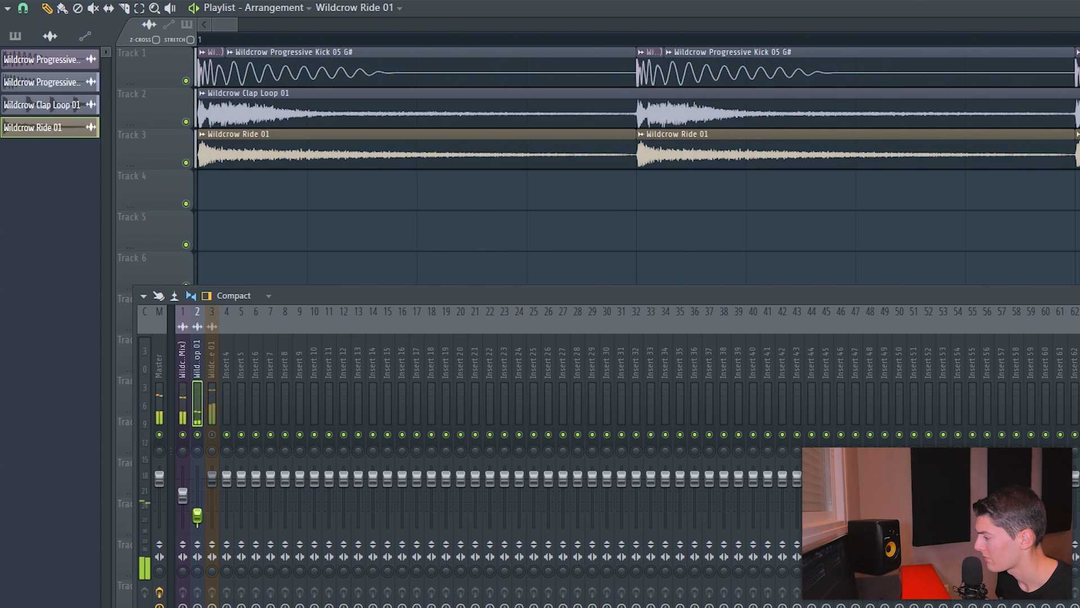
pyautogui.press('space')
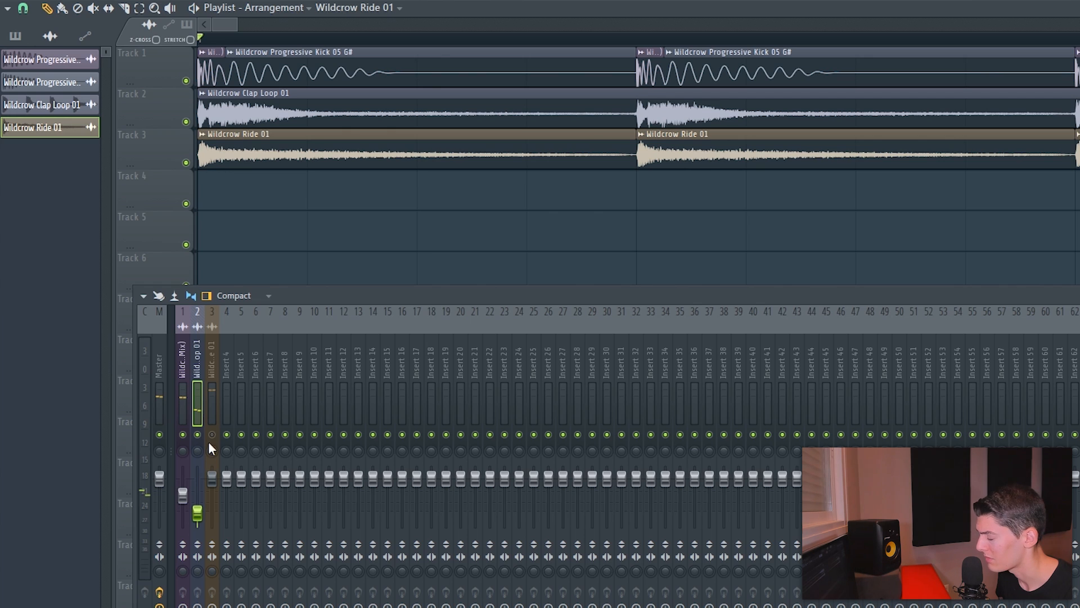
pyautogui.click(212, 434)
pyautogui.moveTo(212, 478); pyautogui.dragTo(212, 508)
pyautogui.press('space')
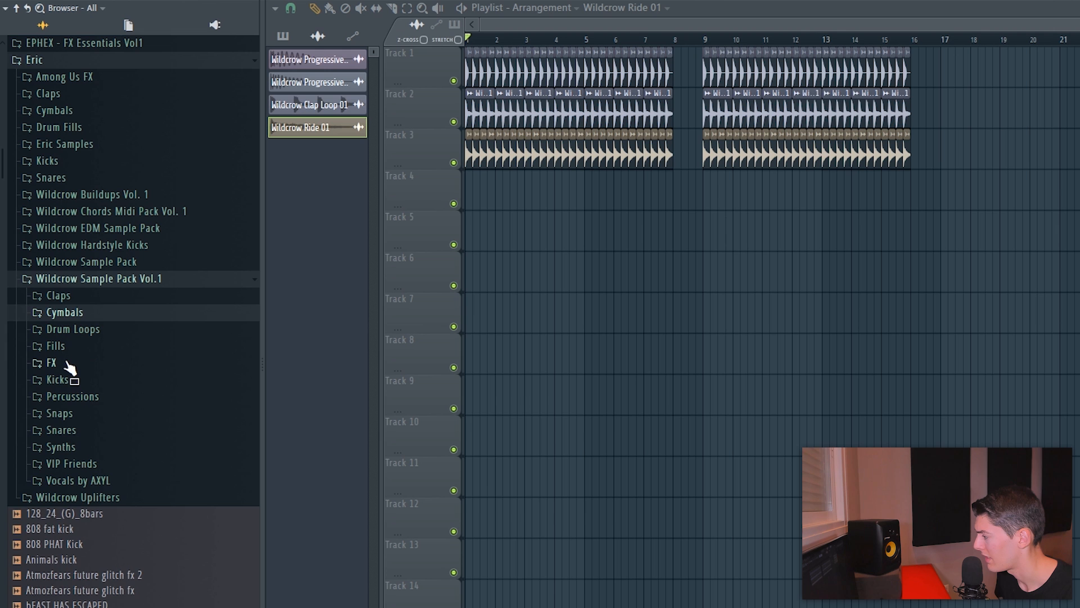
# Step: Place Wildcrow Downlifter 01 from the FX Downlifters folder on Track 4 at bars 1 and 9
pyautogui.click(53, 363)
pyautogui.click(91, 399)
pyautogui.moveTo(72, 412); pyautogui.dragTo(198, 209)
pyautogui.click(448, 196)
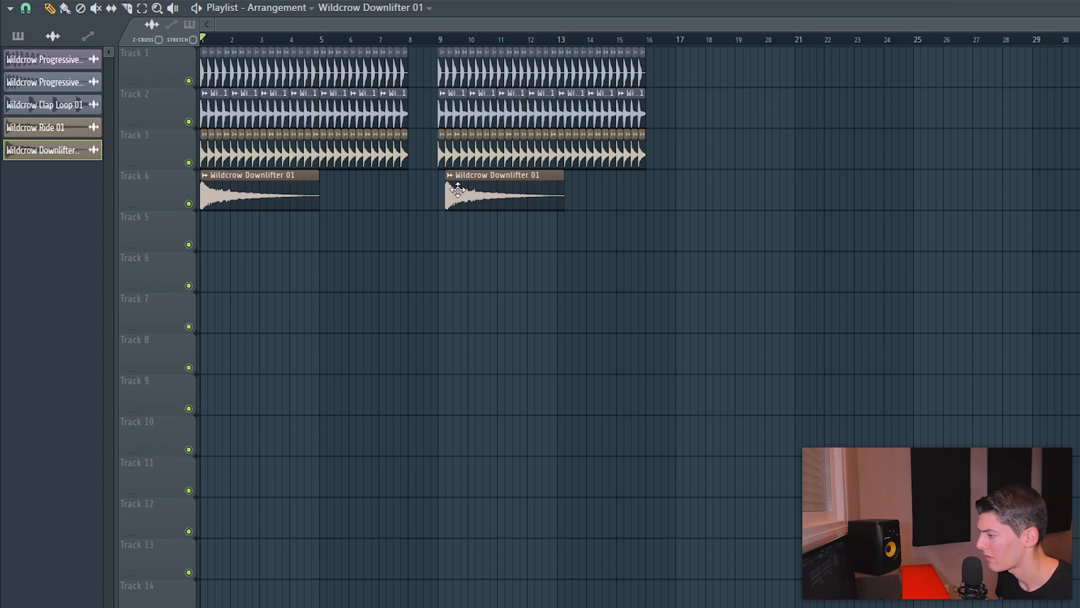
# Step: Route Wildcrow Downlifter 01 to mixer insert 20, lower that insert's level and play the arrangement
pyautogui.doubleClick(282, 177)
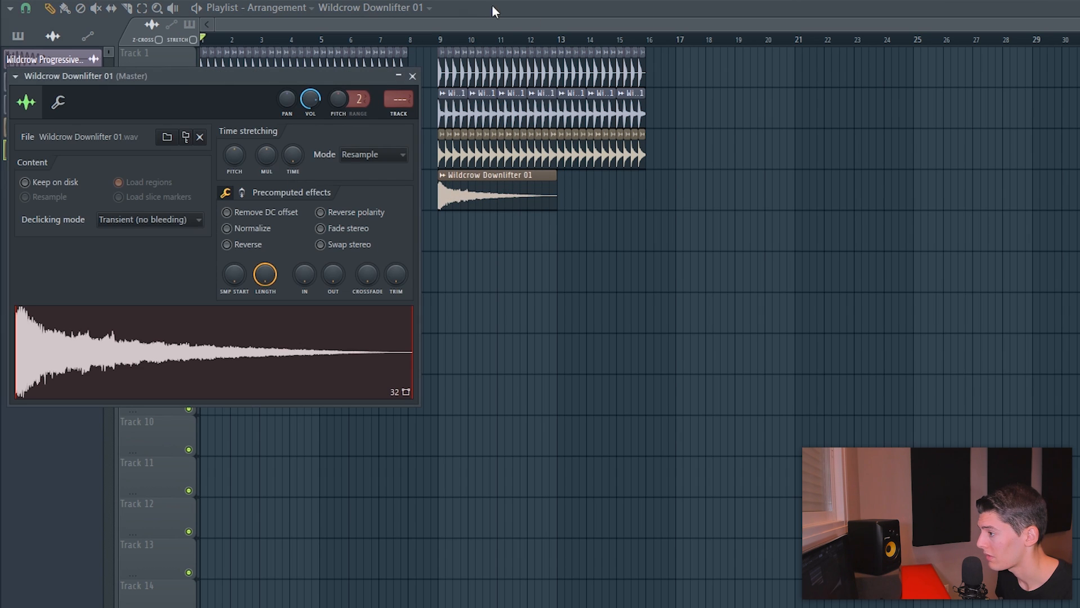
pyautogui.click(534, 1)
pyautogui.click(426, 342)
pyautogui.hotkey('ctrl', 'l')
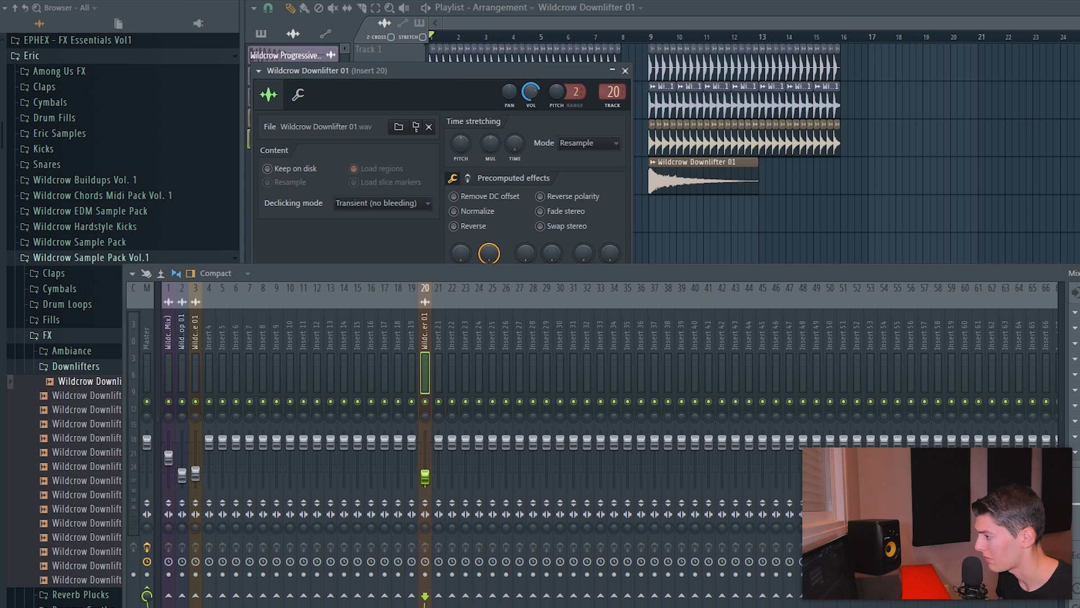
pyautogui.press('space')
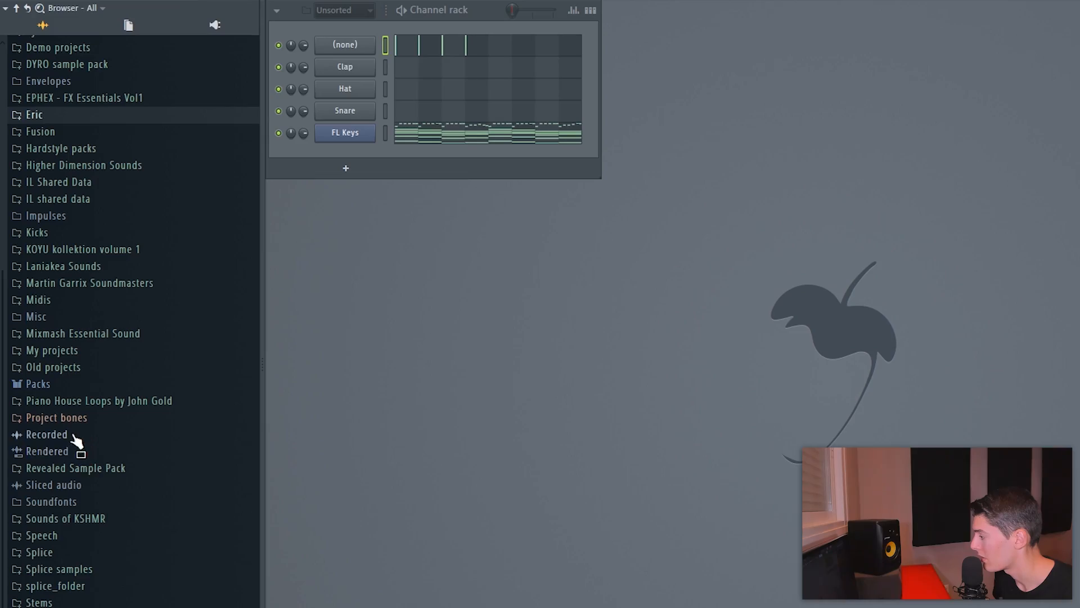
# Step: Load the Leads layer with its Serum and Sylenth1 channels from the Dbv Raiden - Yesterday (Festival Mix) project bones
pyautogui.moveTo(82, 417); pyautogui.dragTo(111, 337)
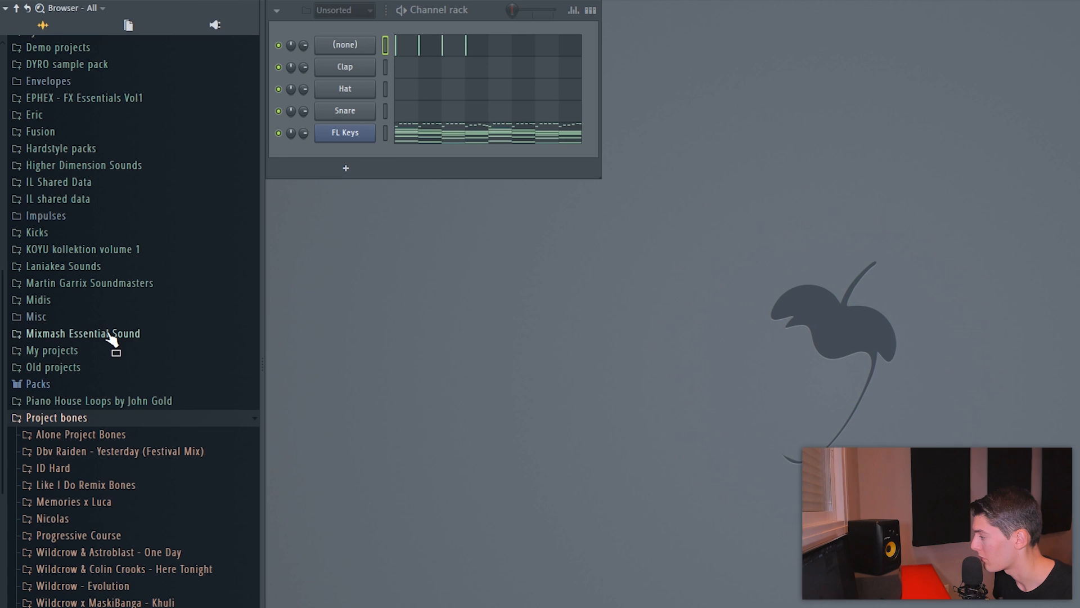
pyautogui.click(93, 453)
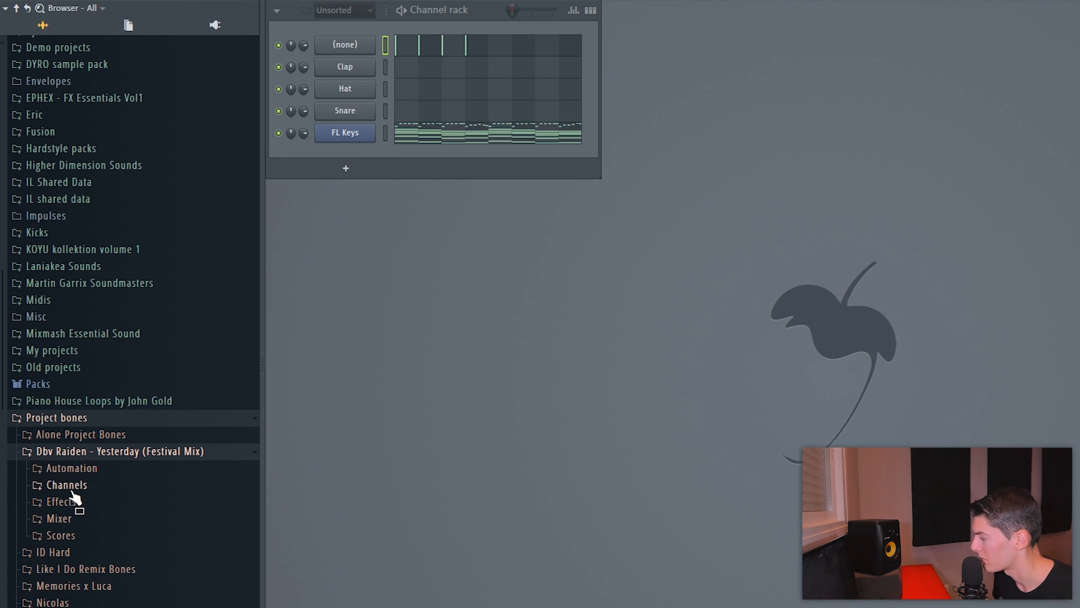
pyautogui.click(68, 486)
pyautogui.click(85, 535)
pyautogui.scroll(-7, 84, 337)
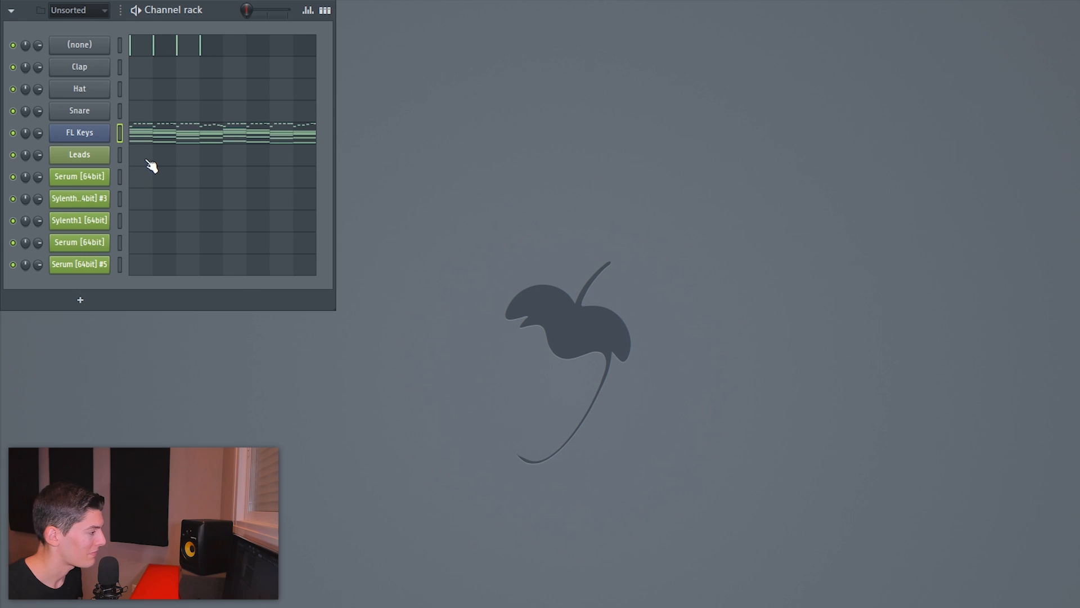
# Step: Paste the melody into the Leads channel and route the lead synth channels to mixer insert 24
pyautogui.click(146, 160)
pyautogui.hotkey('ctrl', 'v')
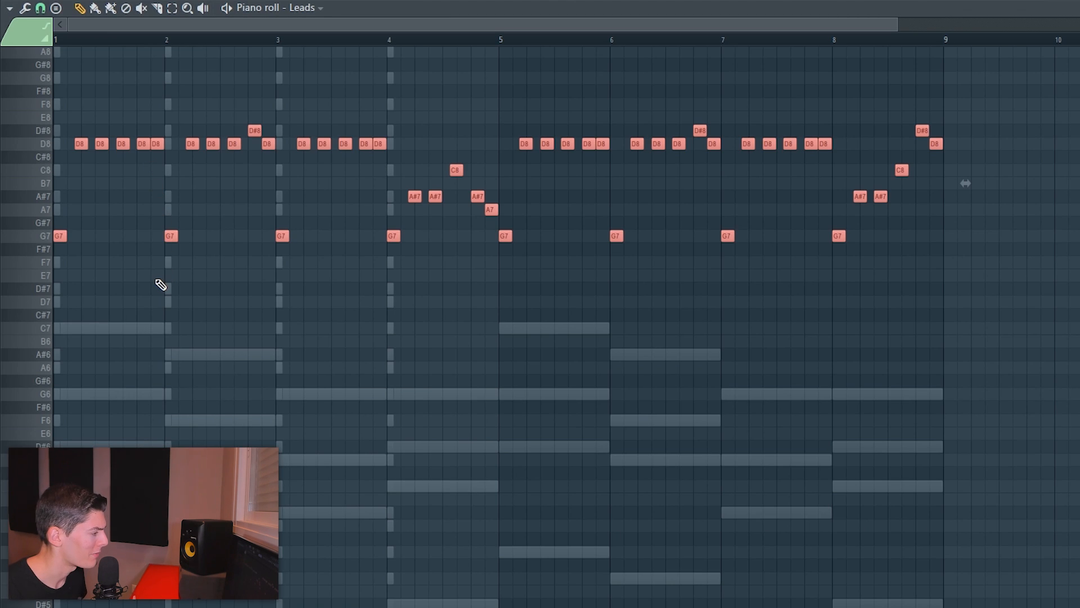
pyautogui.press('F7')
pyautogui.press('F9')
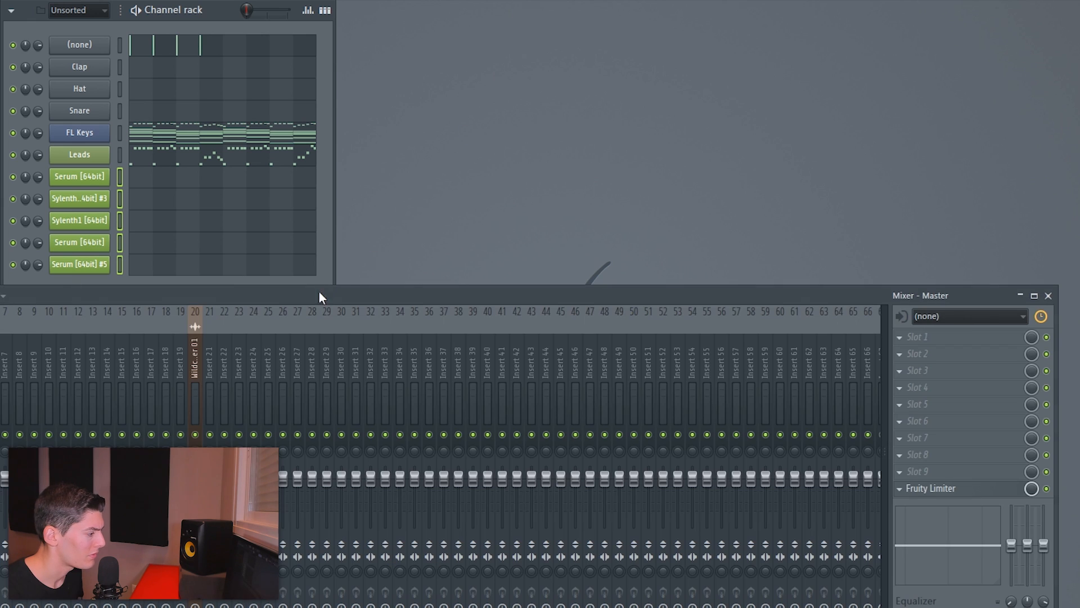
pyautogui.click(255, 365)
# Step: Load the LEADS mixer preset from the Yesterday project bones on insert 24 and LEADS VERB on insert 25
pyautogui.hotkey('alt', 'F8')
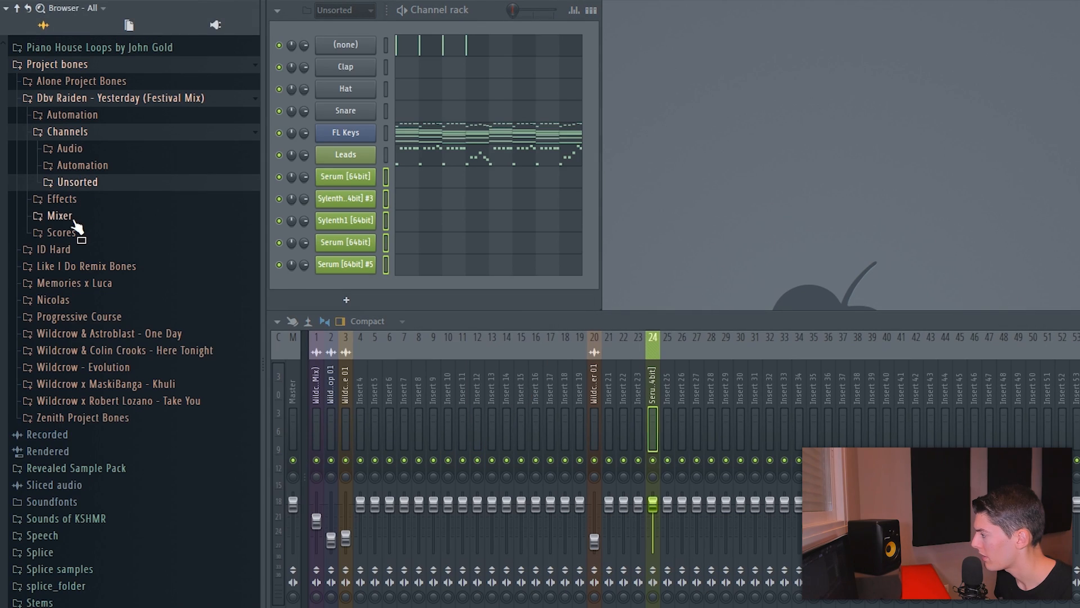
pyautogui.click(72, 221)
pyautogui.scroll(-5, 85, 338)
pyautogui.scroll(-20, 85, 337)
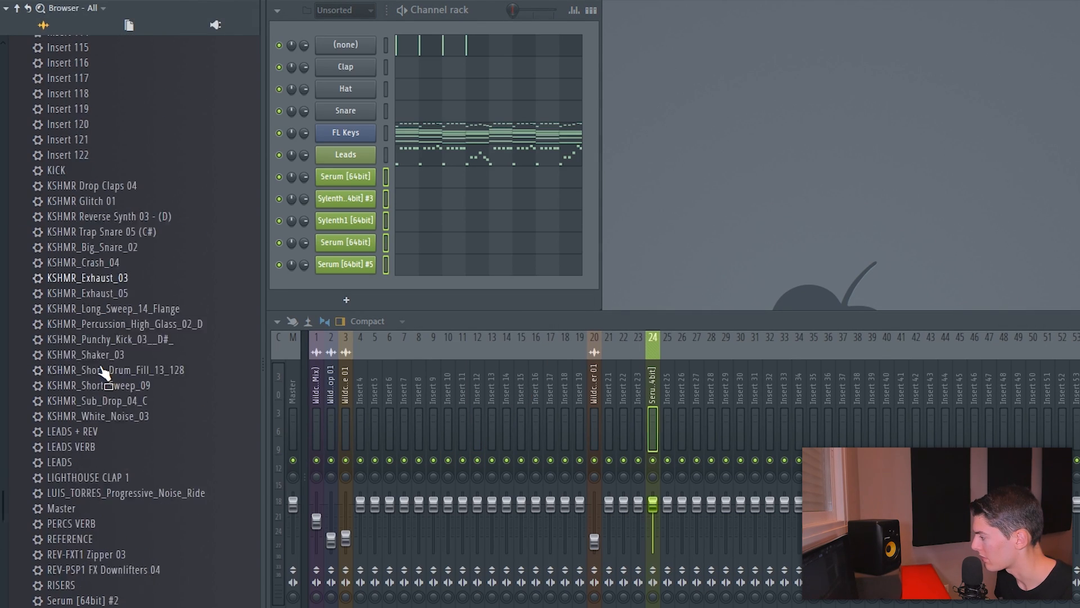
pyautogui.moveTo(69, 378); pyautogui.dragTo(671, 398)
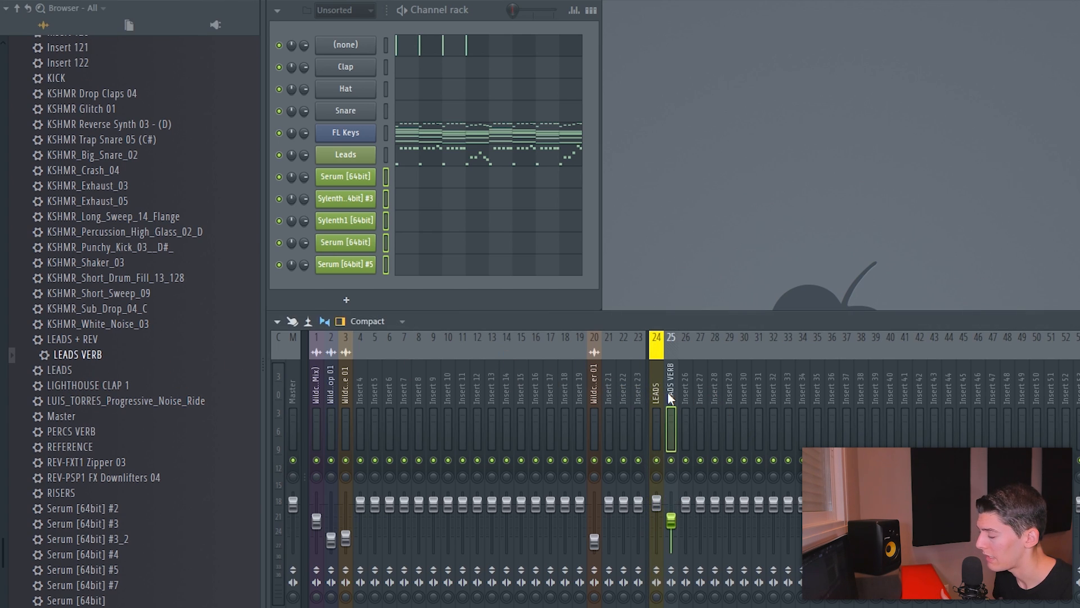
pyautogui.hotkey('alt', 'F8')
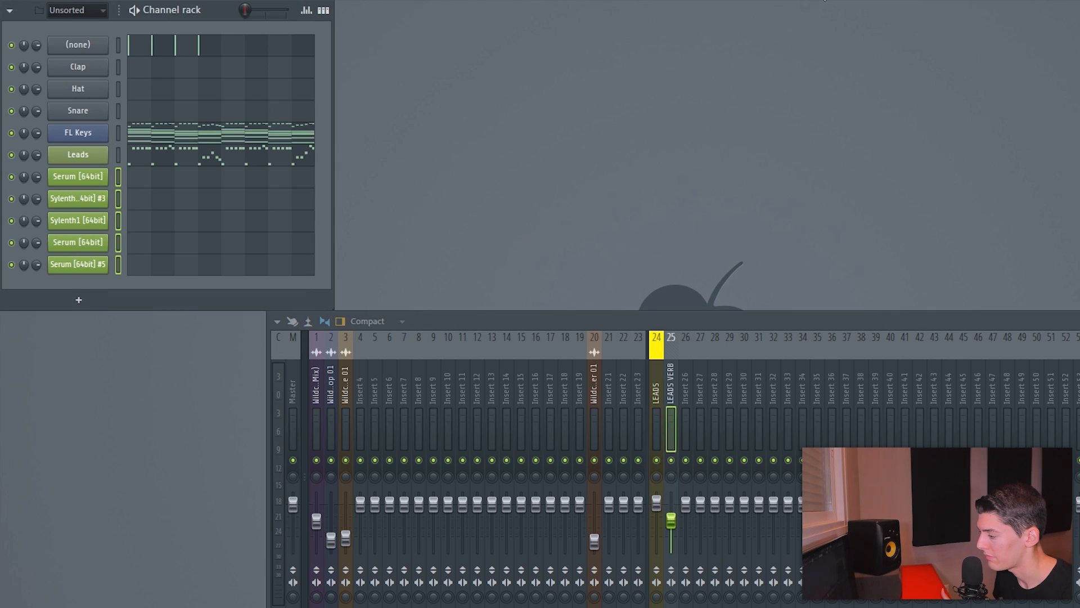
# Step: Lower the LEADS fader and raise the L1 limiter's linked threshold to -7.8 and out ceiling to -6.2 during playback
pyautogui.moveTo(694, 322); pyautogui.dragTo(507, 324)
pyautogui.click(470, 400)
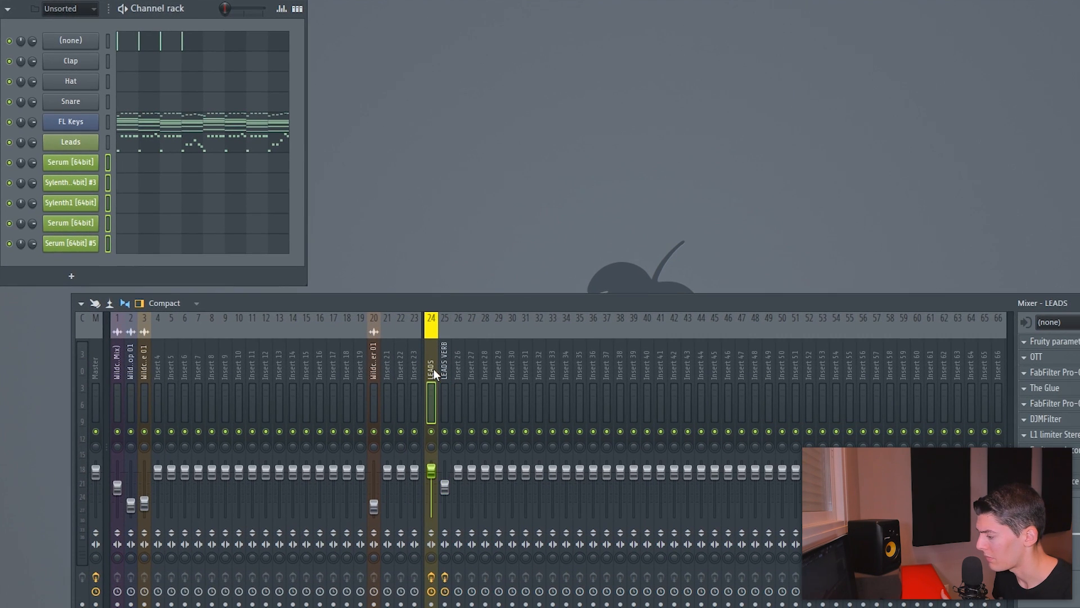
pyautogui.click(1055, 435)
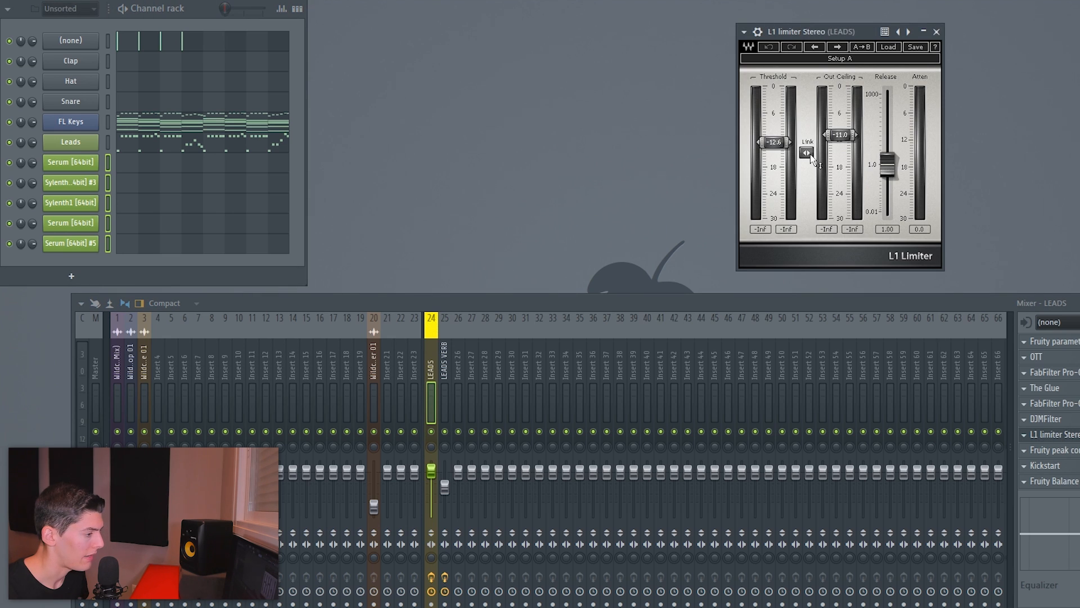
pyautogui.moveTo(807, 153); pyautogui.dragTo(807, 138)
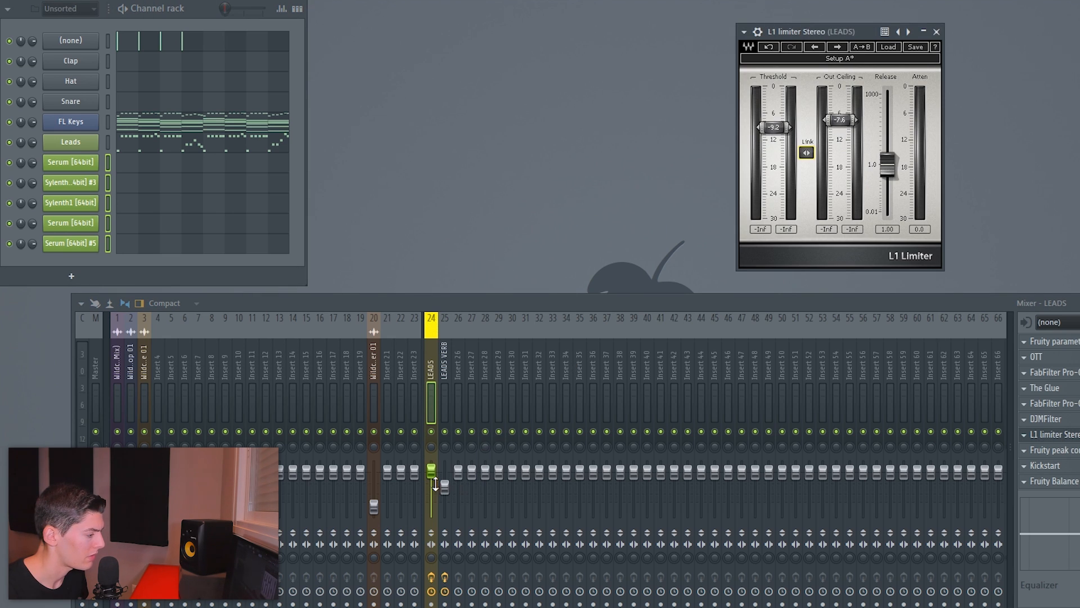
pyautogui.press('space')
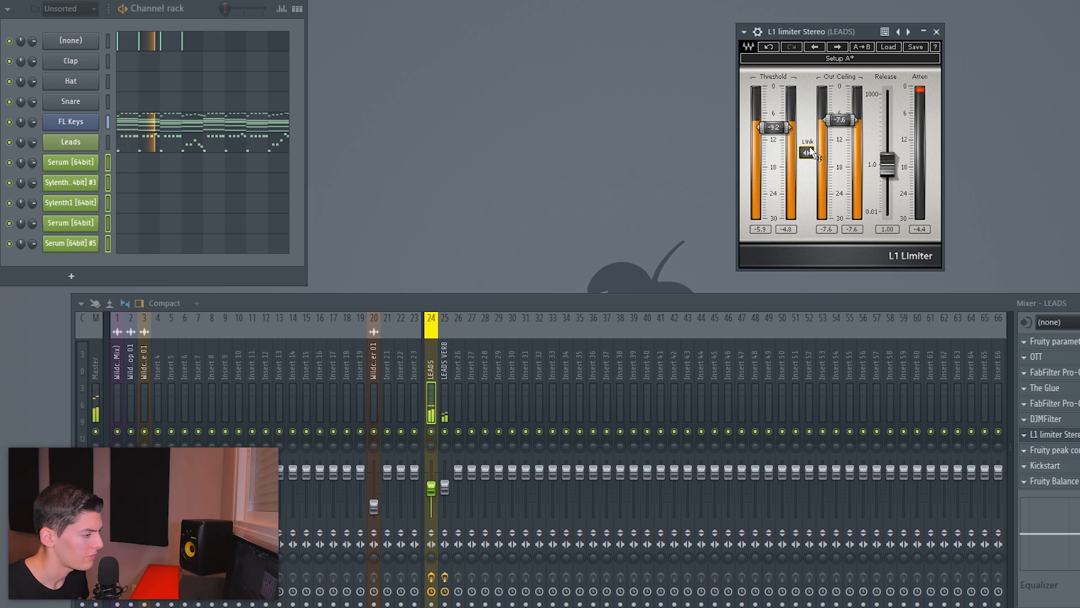
pyautogui.scroll(7, 810, 154)
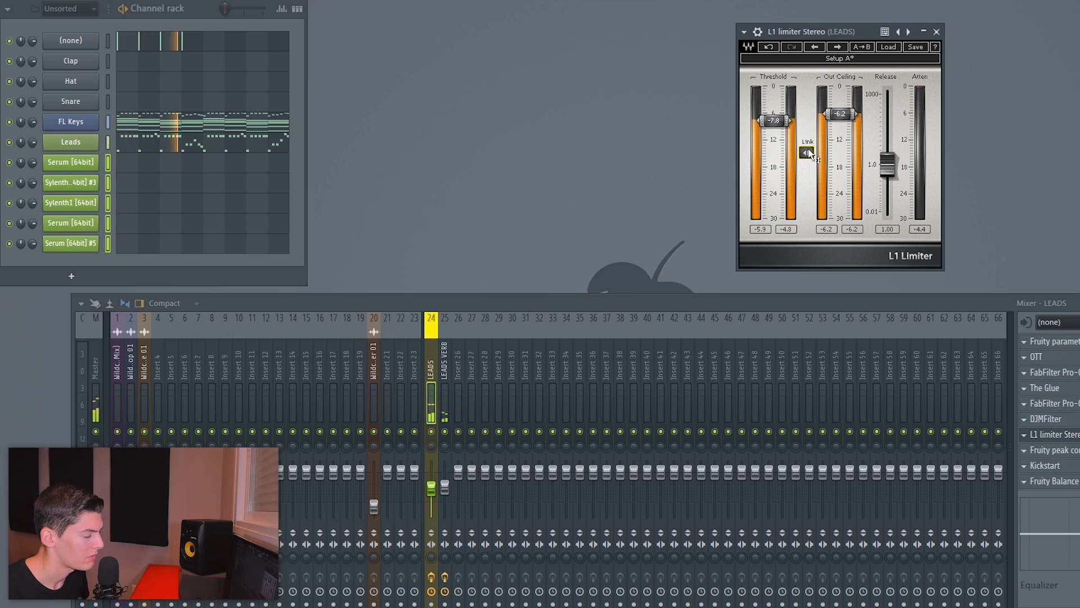
# Step: Stop playback, close the L1 limiter of the LEADS insert, and check the effects on the LEADS VERB insert
pyautogui.press('space')
pyautogui.click(937, 32)
pyautogui.click(445, 361)
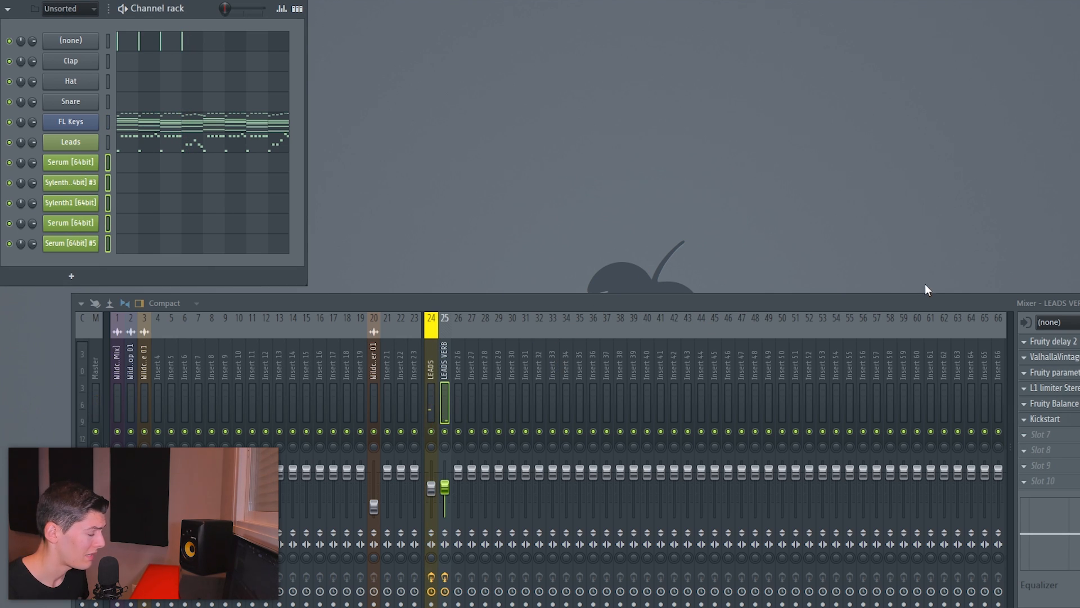
pyautogui.press('F9')
# Step: Transpose the whole Leads melody down two octaves in the piano roll and play it back briefly
pyautogui.click(220, 147)
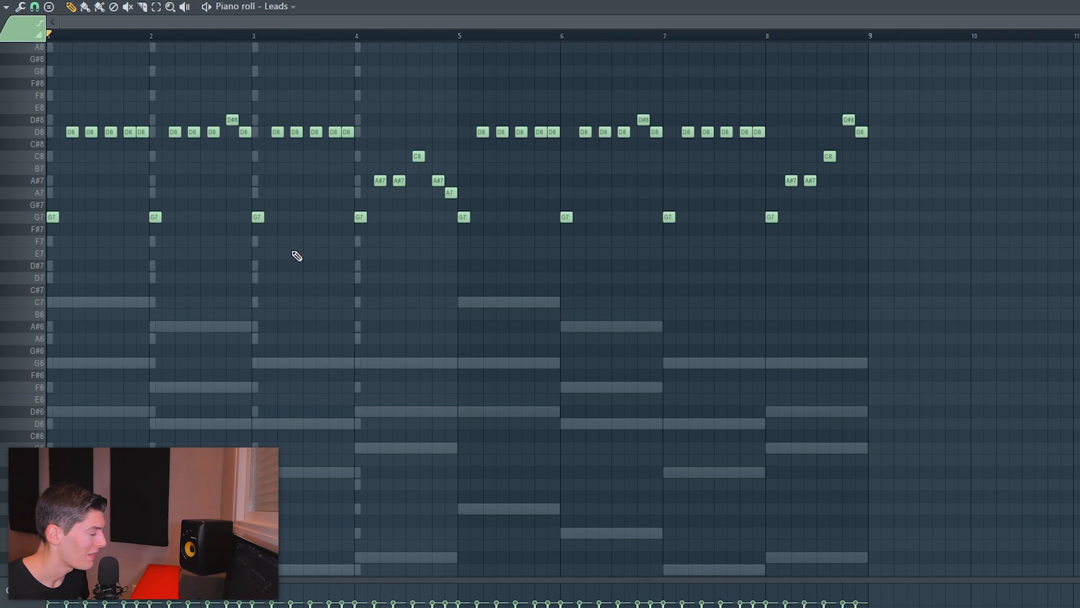
pyautogui.moveTo(68, 122); pyautogui.dragTo(429, 201)
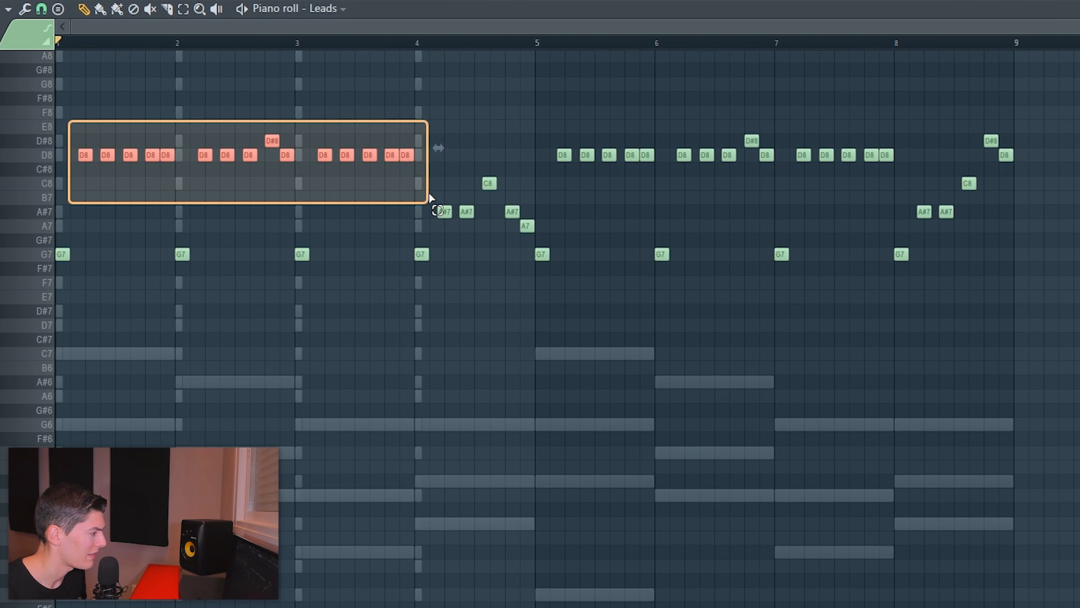
pyautogui.keyDown('ctrl'); pyautogui.click(430, 201); pyautogui.keyUp('ctrl')
pyautogui.hotkey('ctrl', 'Down')
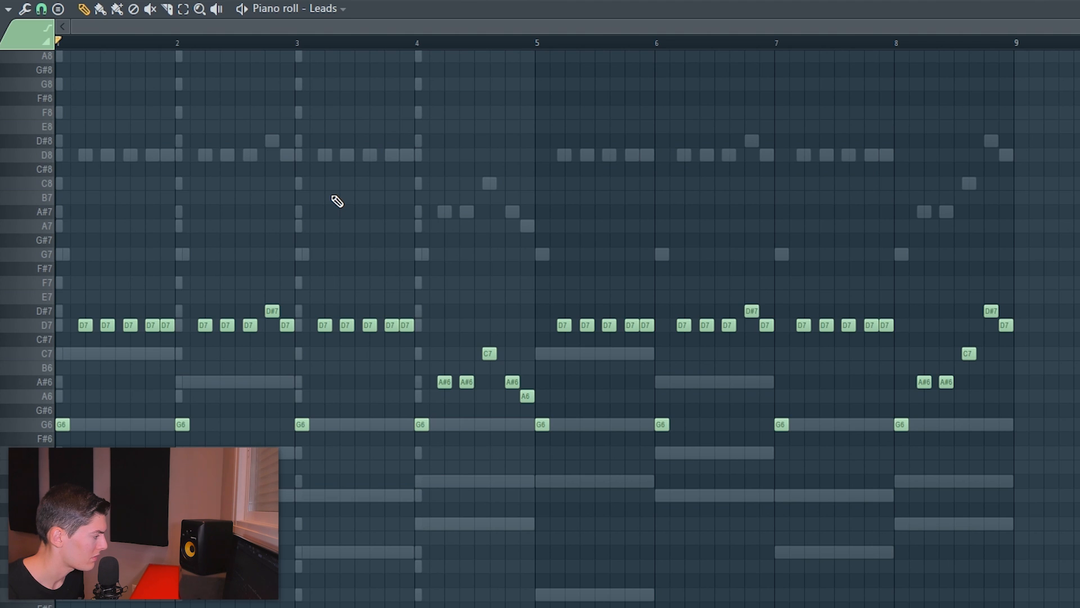
pyautogui.hotkey('ctrl', 'Down')
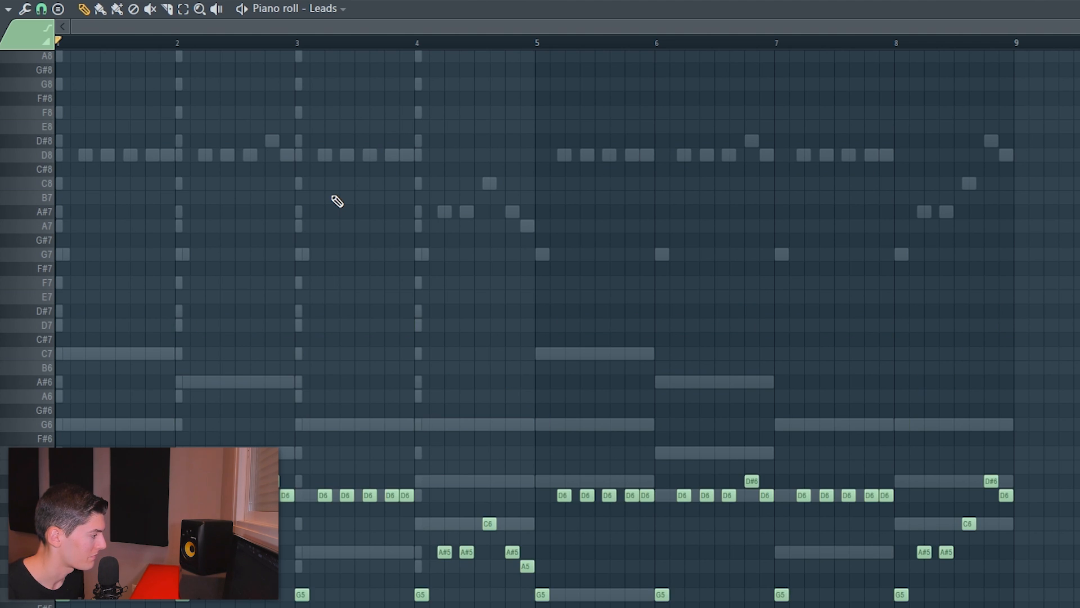
pyautogui.scroll(-5, 360, 210)
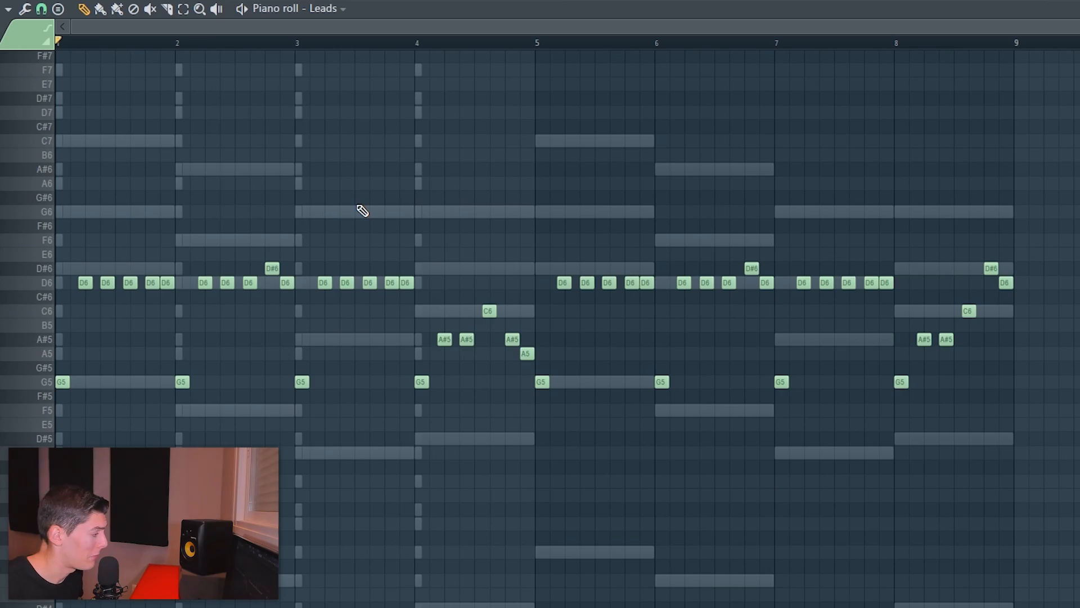
pyautogui.press('space')
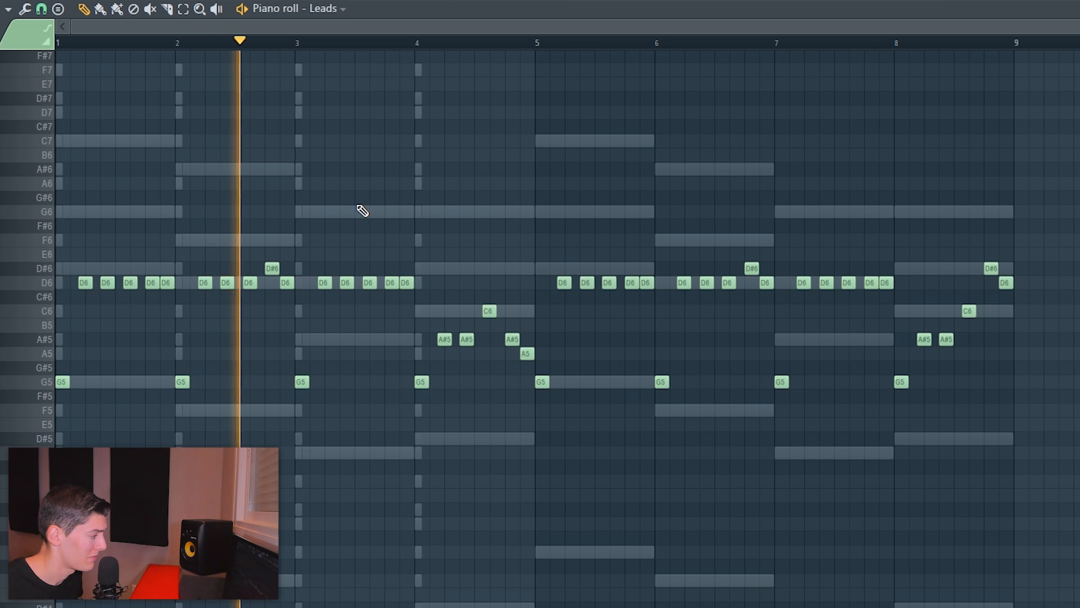
pyautogui.press('space')
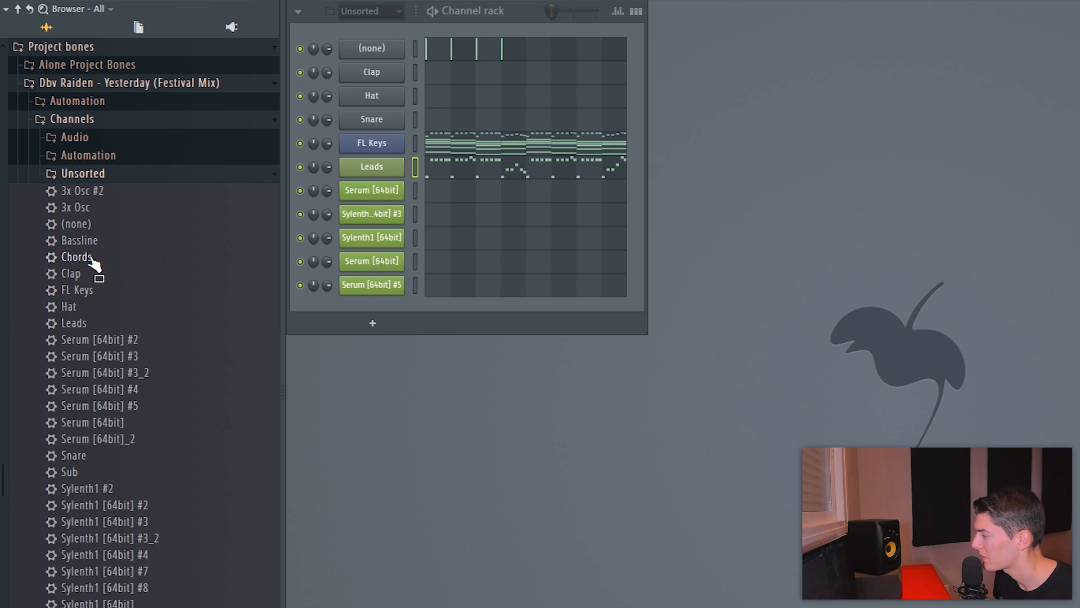
# Step: Load the Chords and Bassline channels from the Yesterday project bones and copy the FL Keys chord notes into the Chords channel
pyautogui.moveTo(91, 259); pyautogui.dragTo(368, 312)
pyautogui.moveTo(85, 241); pyautogui.dragTo(356, 379)
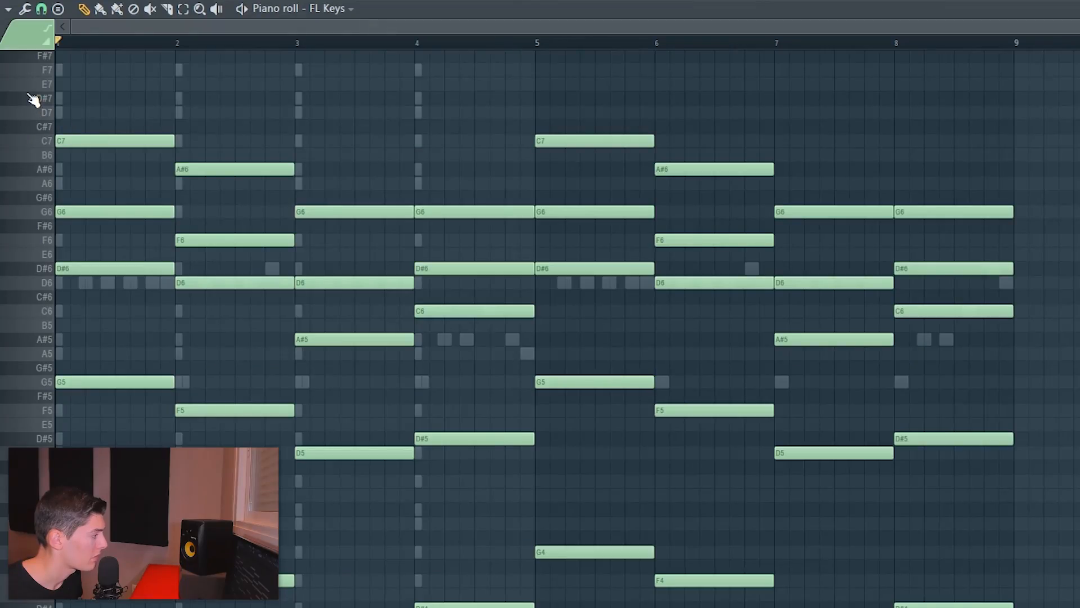
pyautogui.hotkey('ctrl', 'a')
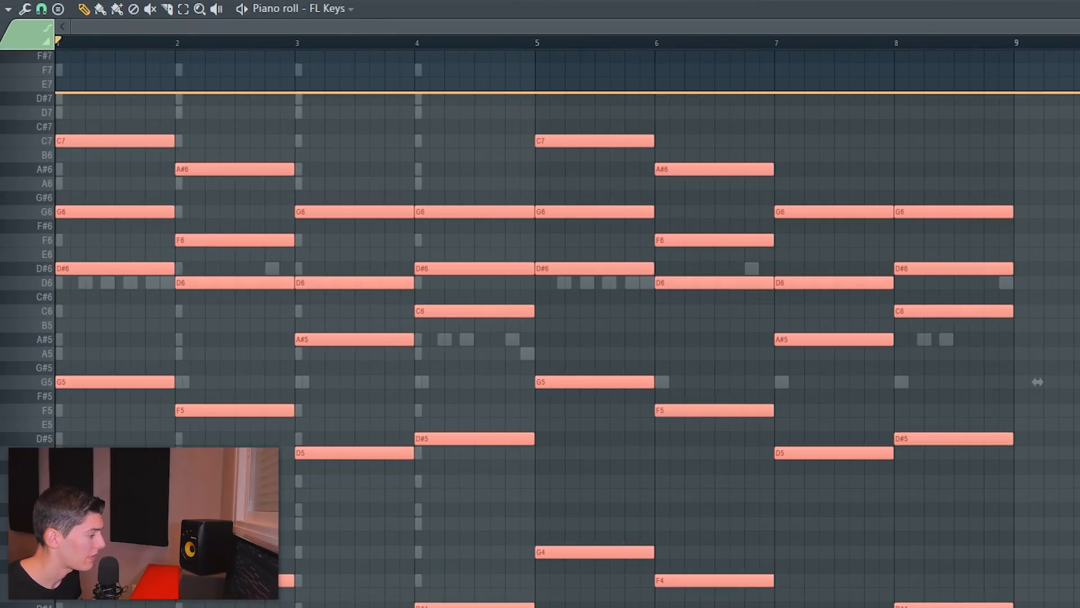
pyautogui.scroll(-2, 540, 329)
pyautogui.press('Escape')
pyautogui.click(165, 312)
pyautogui.hotkey('ctrl', 'v')
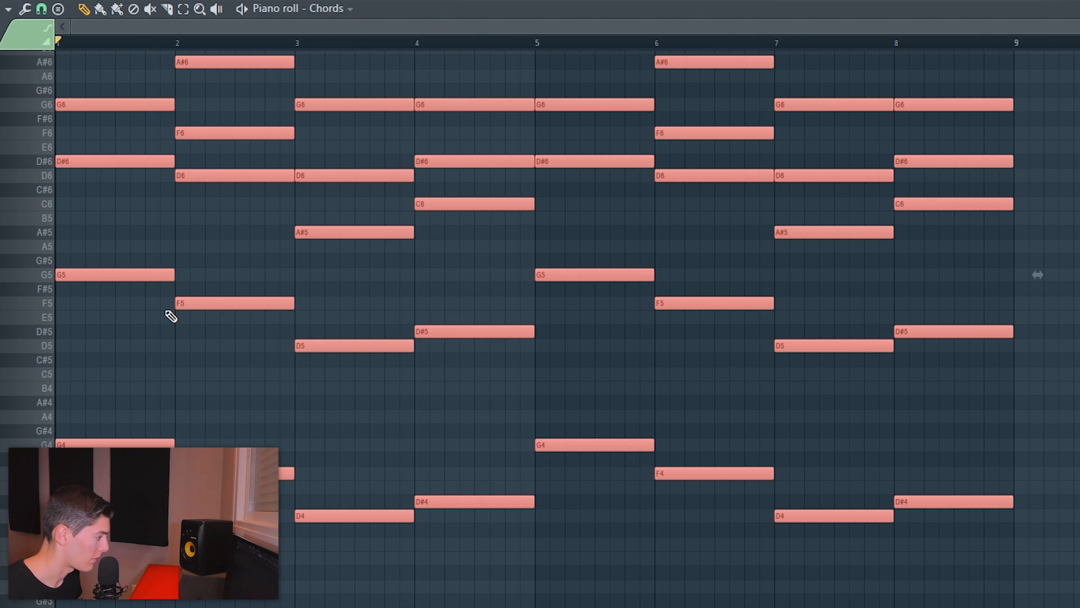
# Step: Delete the lowest row of chord notes (G4, F4, D4, D#4) and transpose the remaining chords down one octave
pyautogui.hotkey('ctrl', 'd')
pyautogui.moveTo(138, 445)
pyautogui.mouseDown()
pyautogui.moveTo(406, 518)
pyautogui.moveTo(747, 483)
pyautogui.moveTo(853, 523)
pyautogui.mouseUp()
pyautogui.scroll(4, 530, 499)
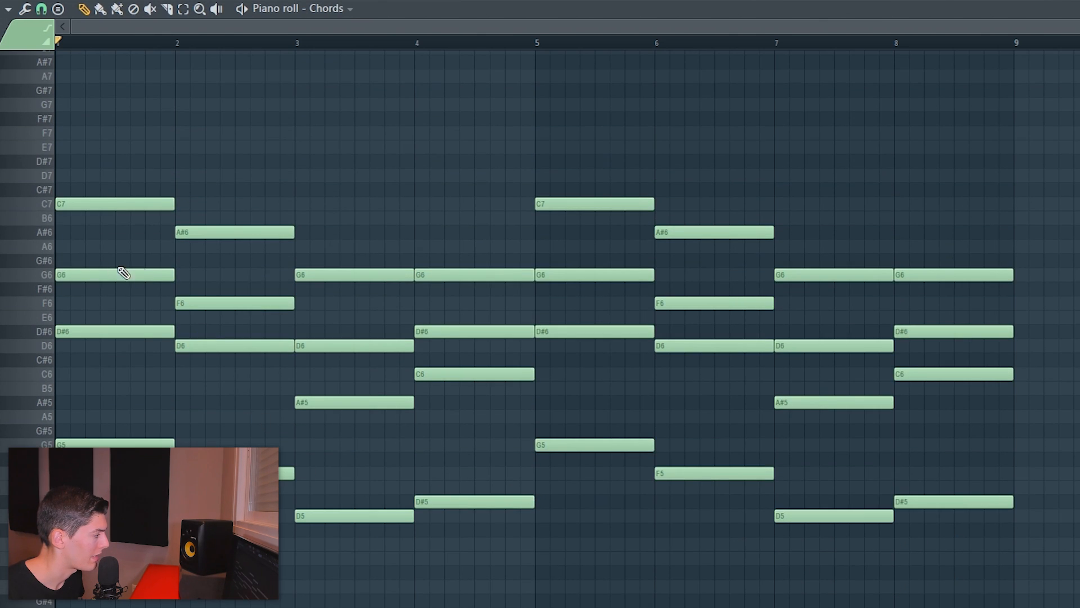
pyautogui.hotkey('ctrl', 'Down')
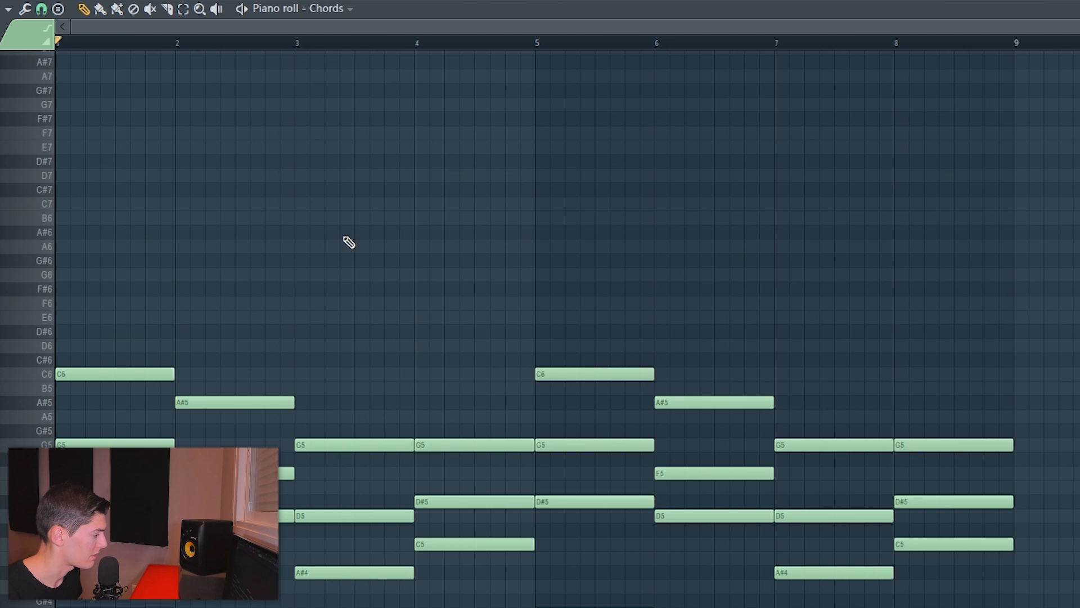
# Step: Copy the lowest chord notes into the Bassline channel in a new pattern and transpose them down one octave
pyautogui.scroll(-5, 344, 237)
pyautogui.moveTo(85, 381); pyautogui.dragTo(1028, 548)
pyautogui.press('F7')
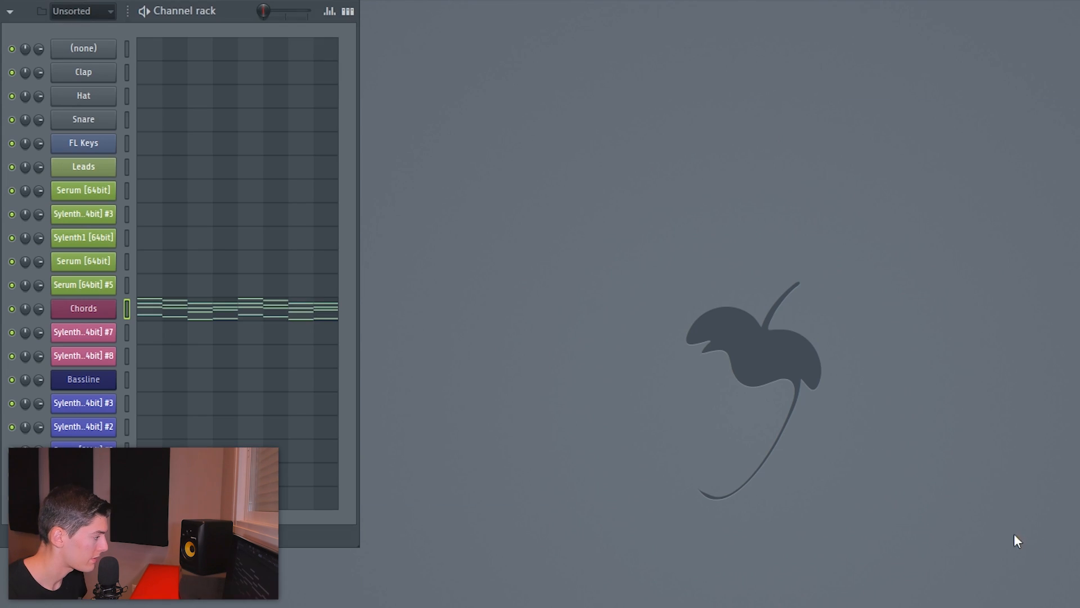
pyautogui.press('F4')
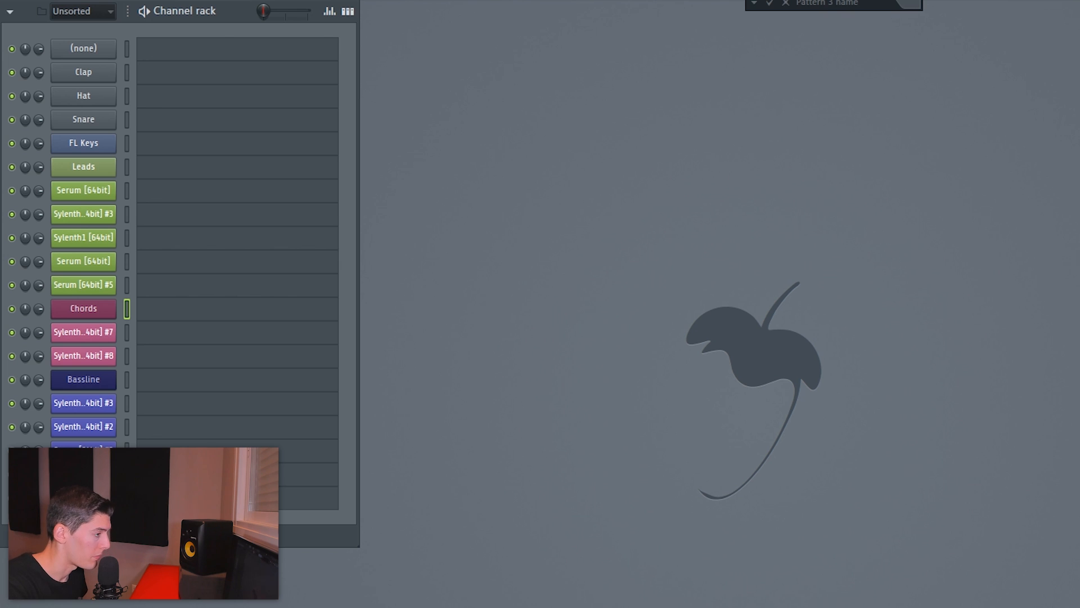
pyautogui.press('Return')
pyautogui.click(158, 387)
pyautogui.hotkey('ctrl', 'v')
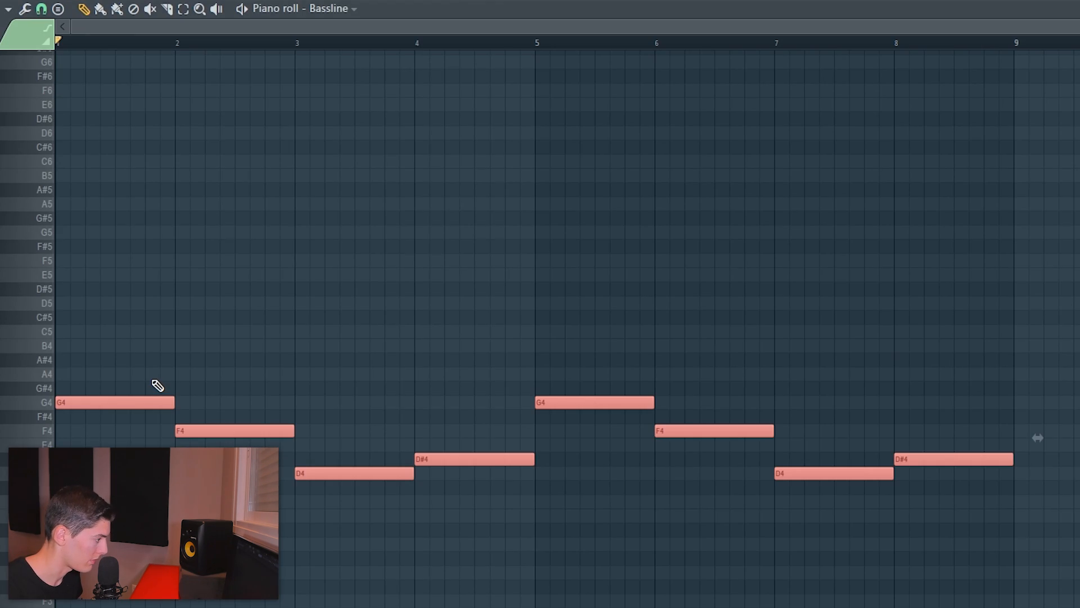
pyautogui.hotkey('ctrl', 'd')
pyautogui.hotkey('ctrl', 'Down')
pyautogui.scroll(-4, 251, 323)
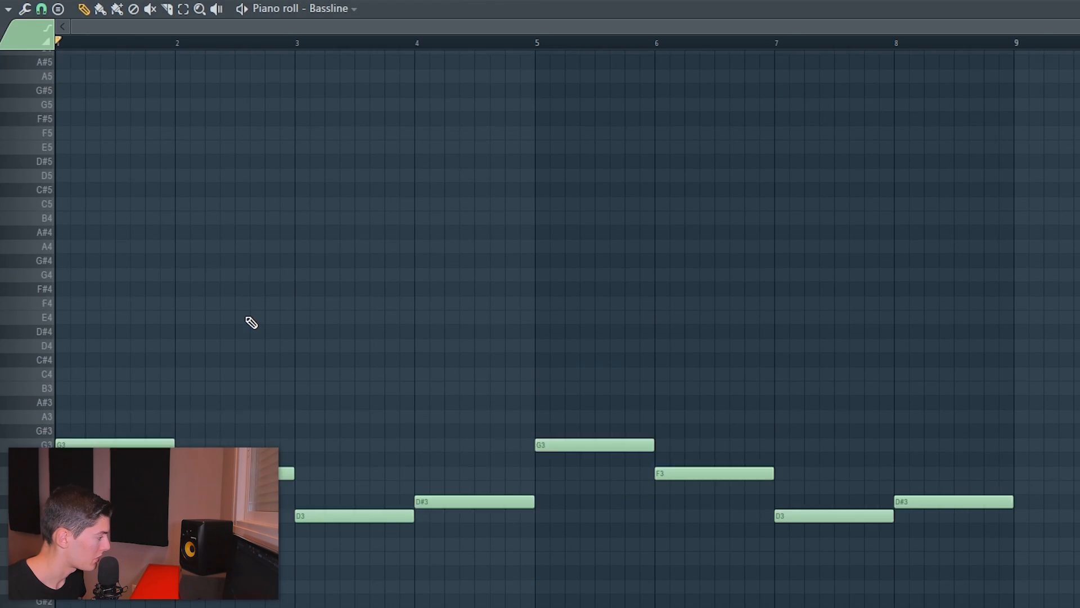
# Step: Copy the bassline notes into the Sub channel in another new pattern and transpose them down one octave
pyautogui.press('Escape')
pyautogui.doubleClick(129, 376)
pyautogui.click(129, 375)
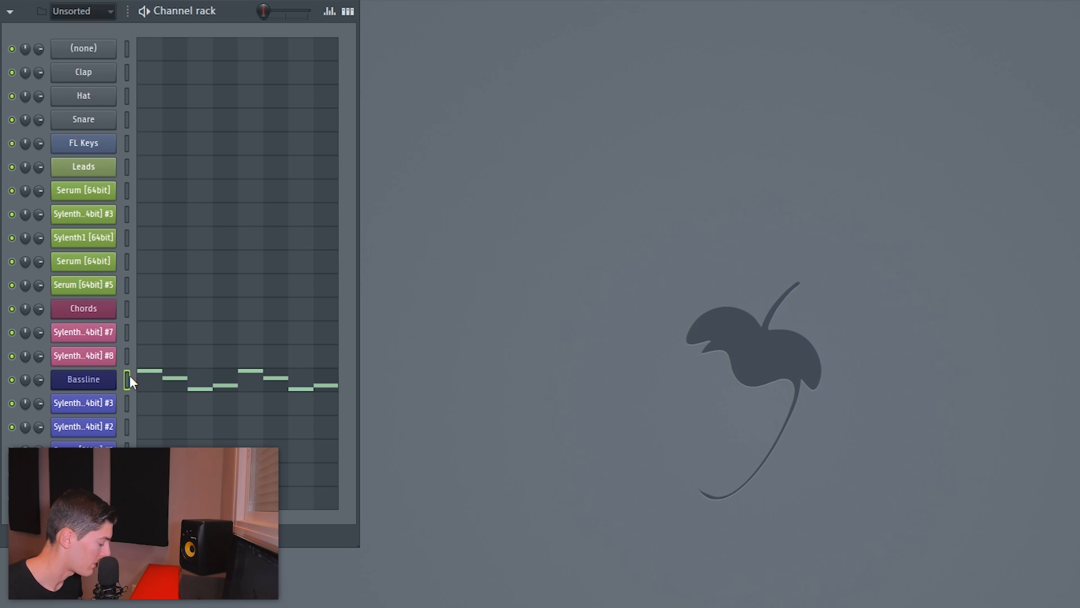
pyautogui.press('F4')
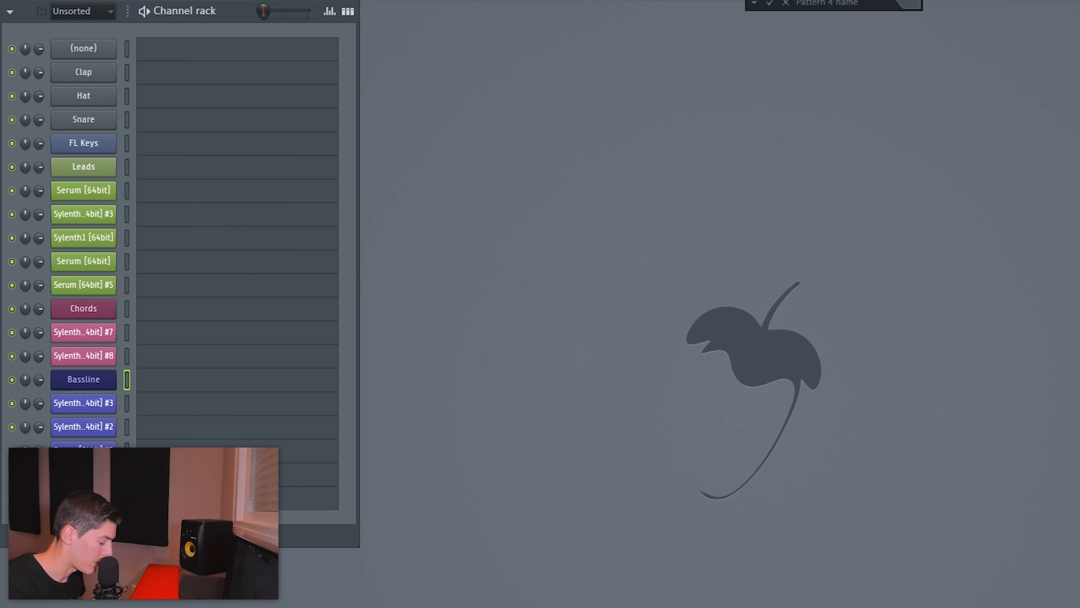
pyautogui.press('Return')
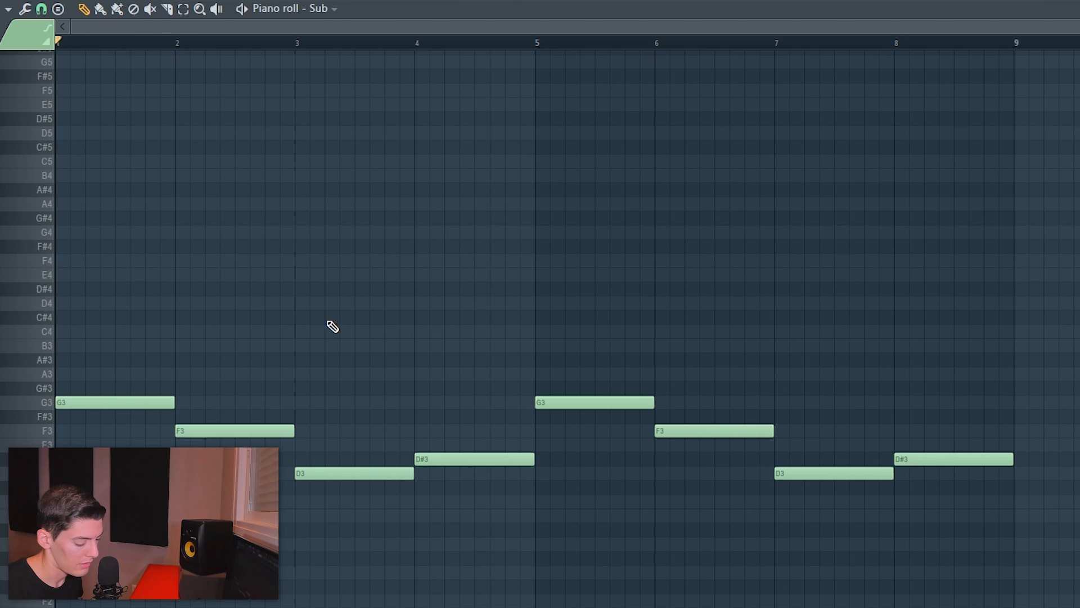
pyautogui.hotkey('ctrl', 'Down')
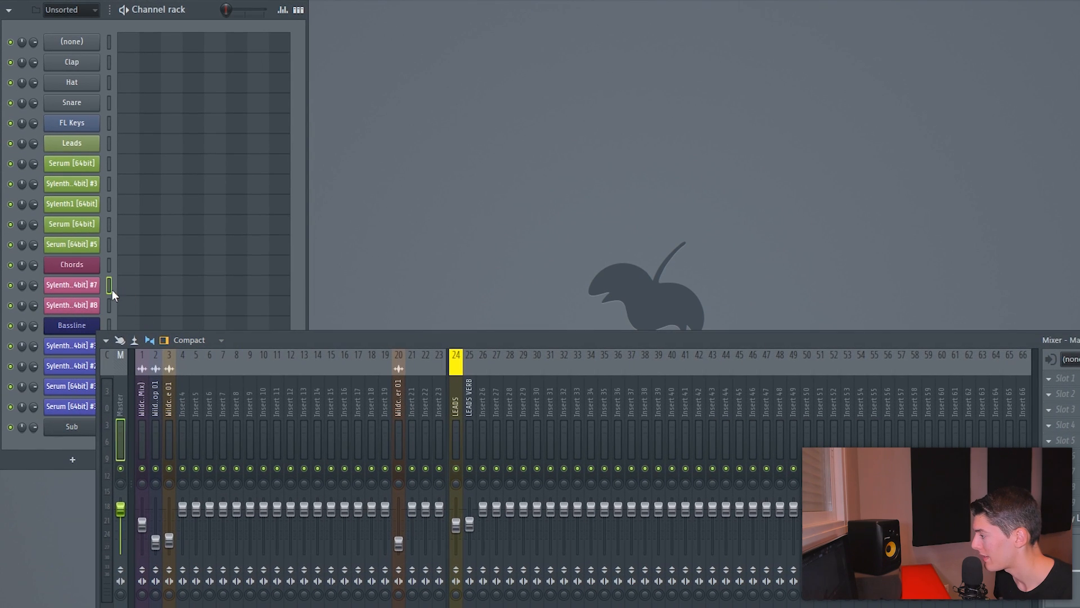
# Step: Route the Chords synth channels to mixer insert 28, the Bassline synth channels to insert 30, and the Sub to insert 32
pyautogui.click(514, 401)
pyautogui.hotkey('ctrl', 'l')
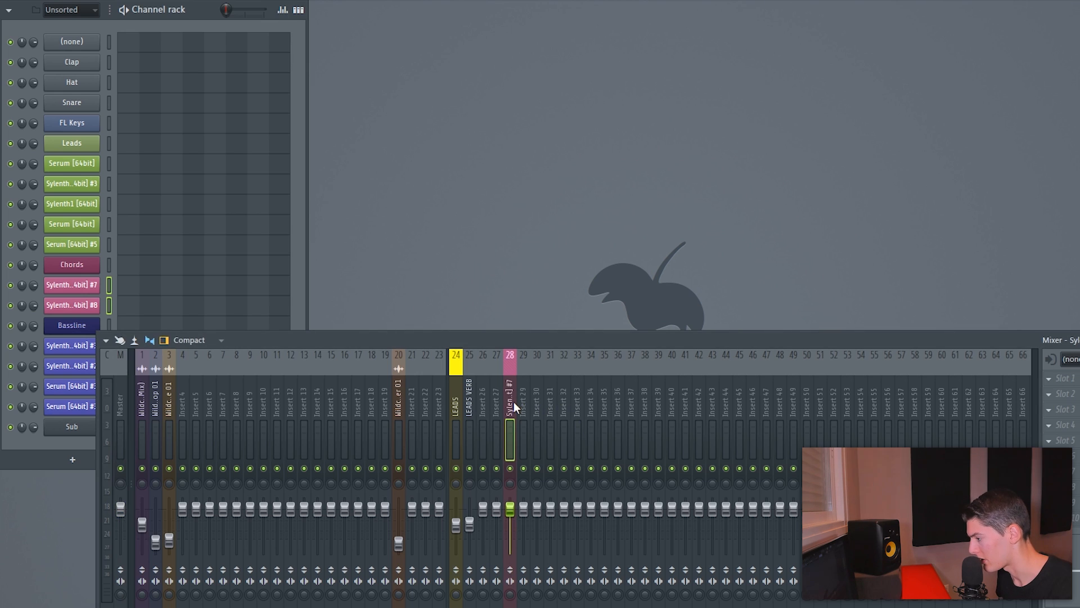
pyautogui.moveTo(104, 344); pyautogui.dragTo(145, 350)
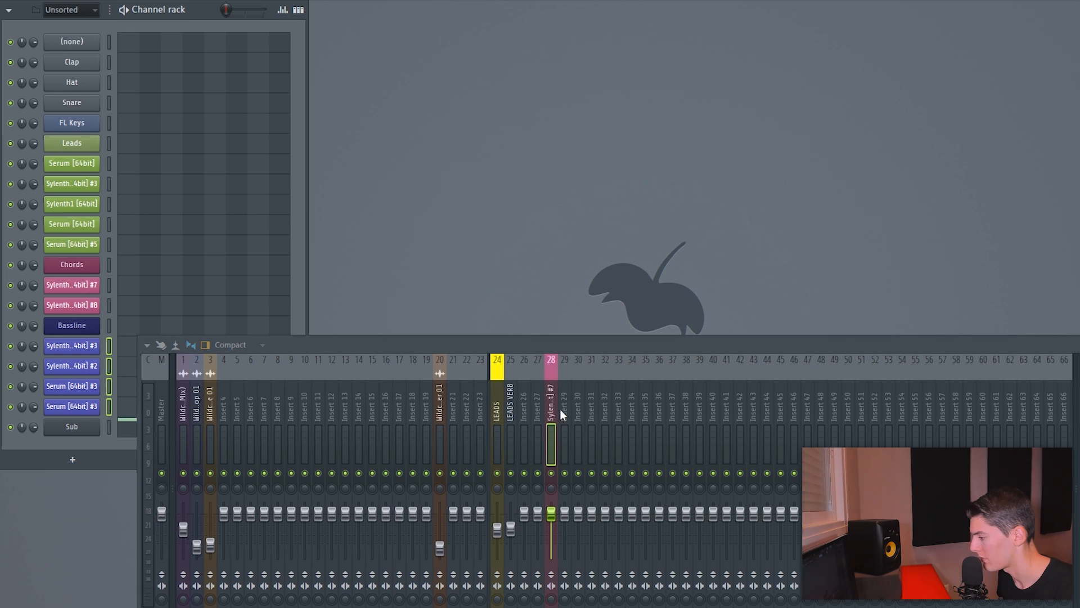
pyautogui.click(582, 407)
pyautogui.hotkey('ctrl', 'l')
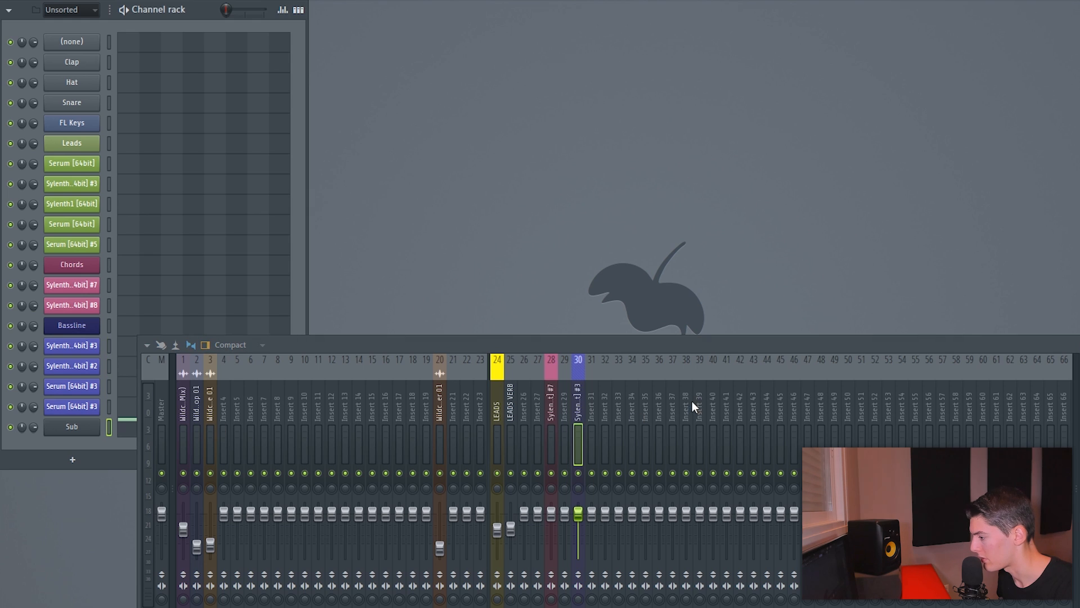
pyautogui.click(605, 397)
pyautogui.hotkey('ctrl', 'l')
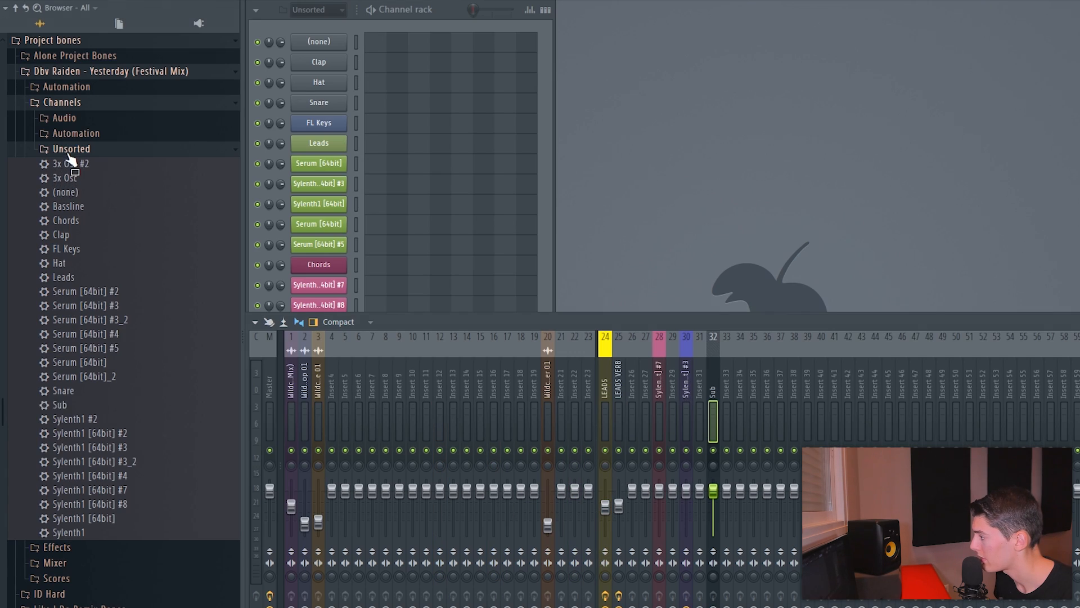
# Step: Load the CHORDS, CHORDS VERB, BASSLINE and Sub mixer presets from the Yesterday project bones on inserts 28, 29, 30 and 32
pyautogui.click(68, 151)
pyautogui.click(69, 217)
pyautogui.scroll(-3, 74, 308)
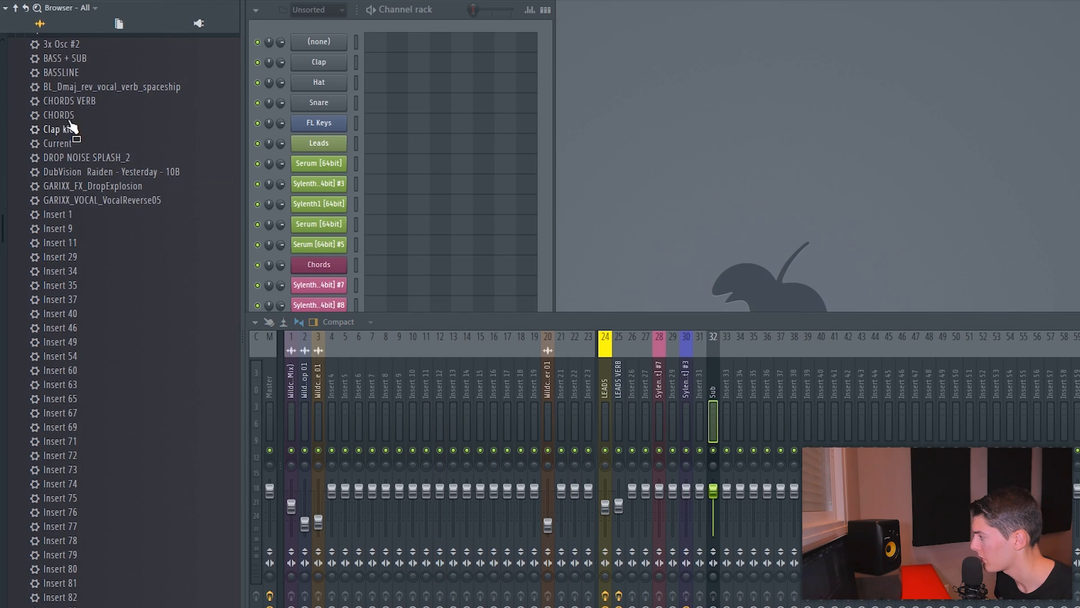
pyautogui.moveTo(60, 115); pyautogui.dragTo(656, 375)
pyautogui.moveTo(70, 101); pyautogui.dragTo(671, 374)
pyautogui.moveTo(67, 73); pyautogui.dragTo(684, 387)
pyautogui.scroll(-12, 101, 273)
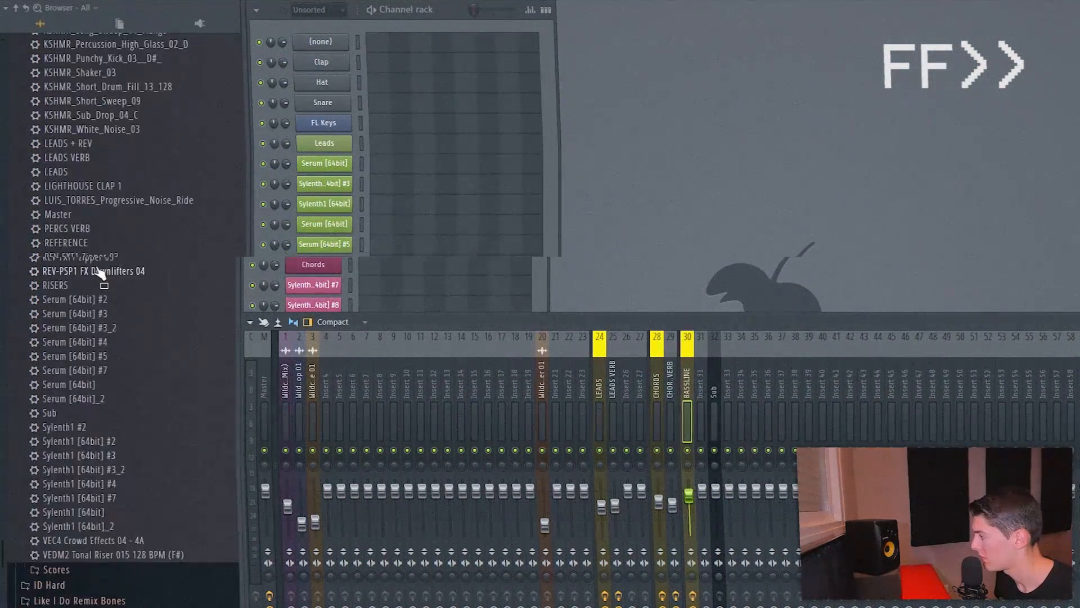
pyautogui.scroll(2, 101, 273)
pyautogui.moveTo(49, 497); pyautogui.dragTo(827, 387)
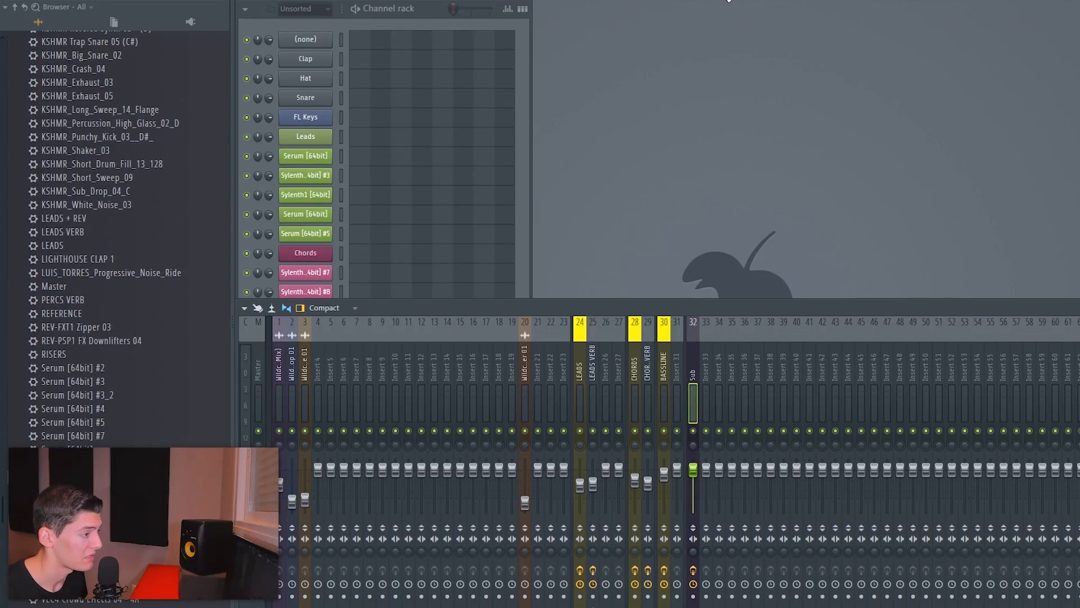
# Step: Raise the linked threshold and out ceiling of the CHORDS insert's L1 limiter to -9.3 during playback
pyautogui.click(727, 0)
pyautogui.moveTo(634, 298); pyautogui.dragTo(411, 269)
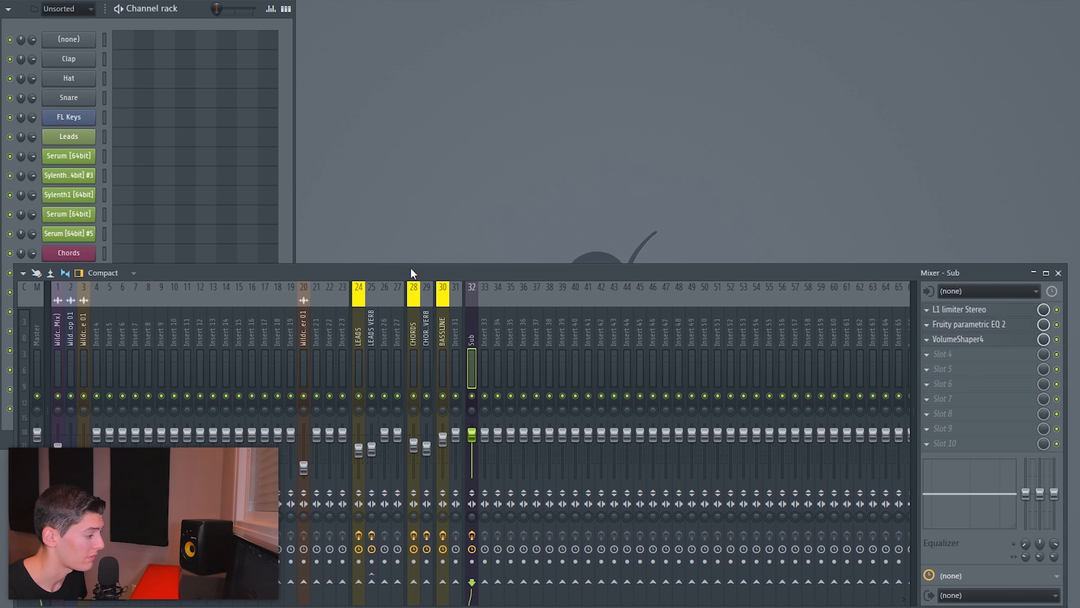
pyautogui.click(413, 338)
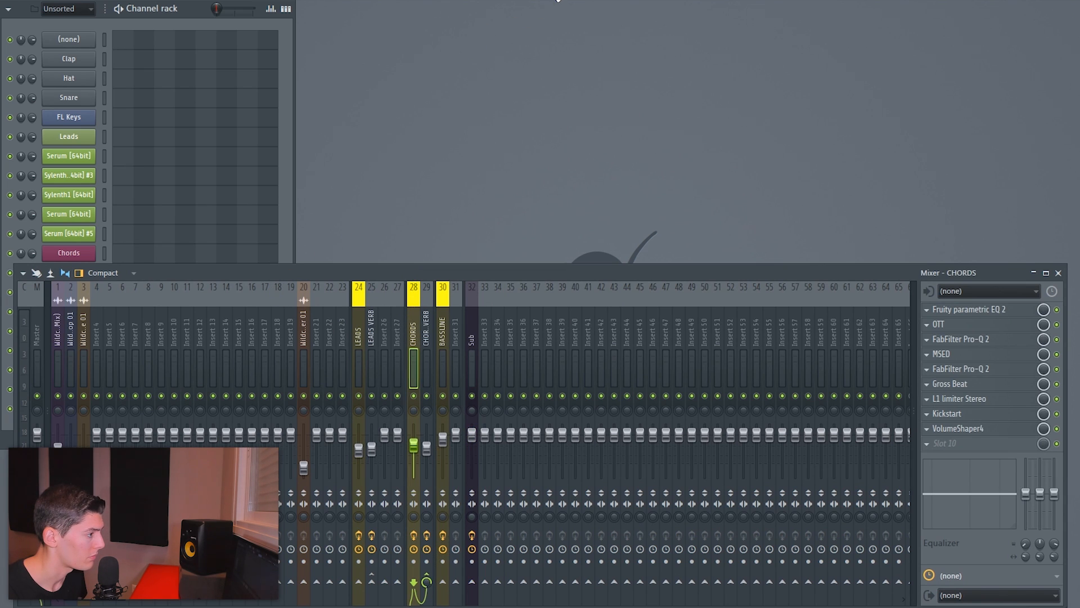
pyautogui.click(556, 0)
pyautogui.click(561, 16)
pyautogui.moveTo(420, 280); pyautogui.dragTo(422, 340)
pyautogui.click(963, 459)
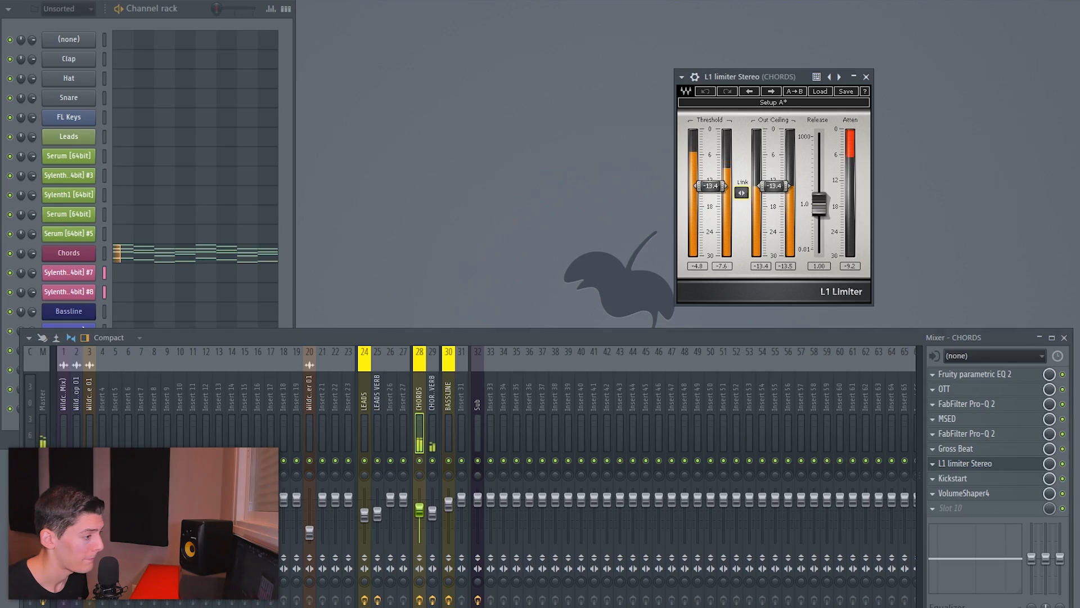
pyautogui.moveTo(741, 192); pyautogui.dragTo(742, 175)
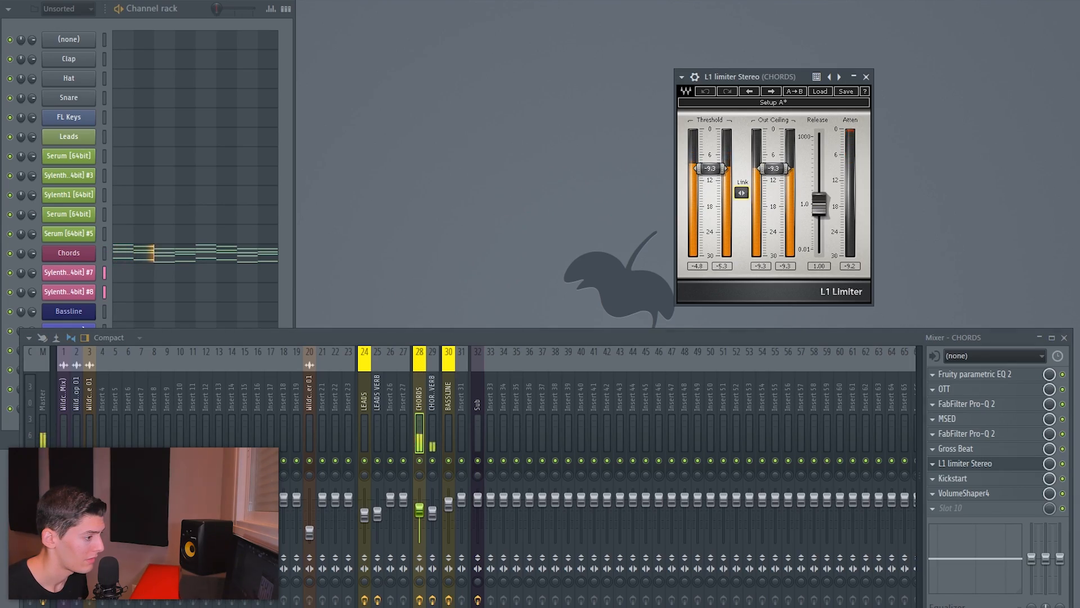
# Step: Raise the CHORDS VERB L1 limiter's linked threshold and out ceiling to -14.4, stop playback, and close both limiter windows
pyautogui.click(439, 399)
pyautogui.click(968, 422)
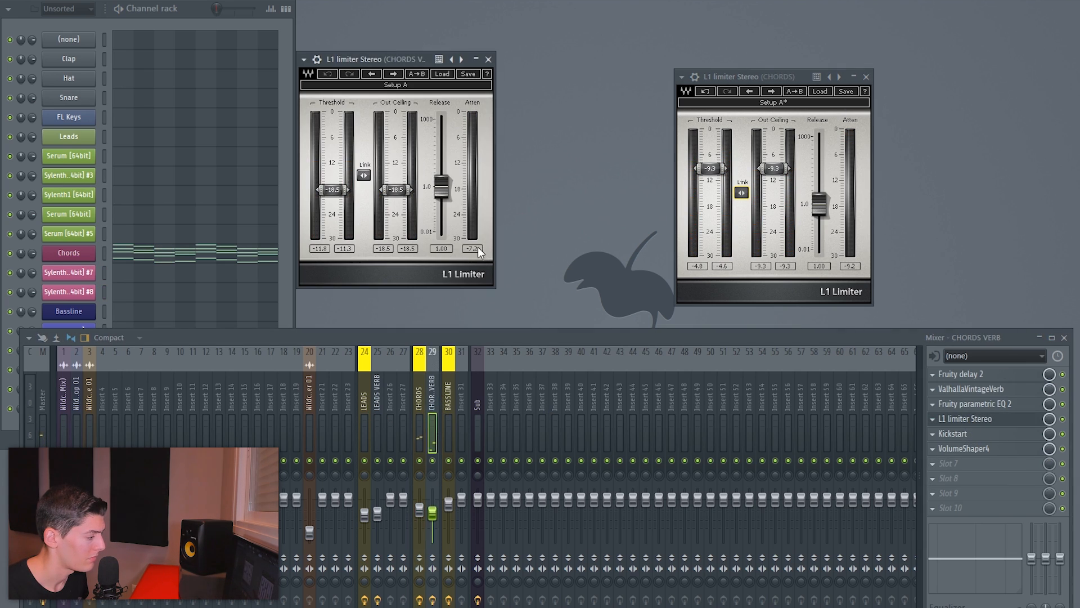
pyautogui.moveTo(364, 175); pyautogui.dragTo(364, 172)
pyautogui.press('space')
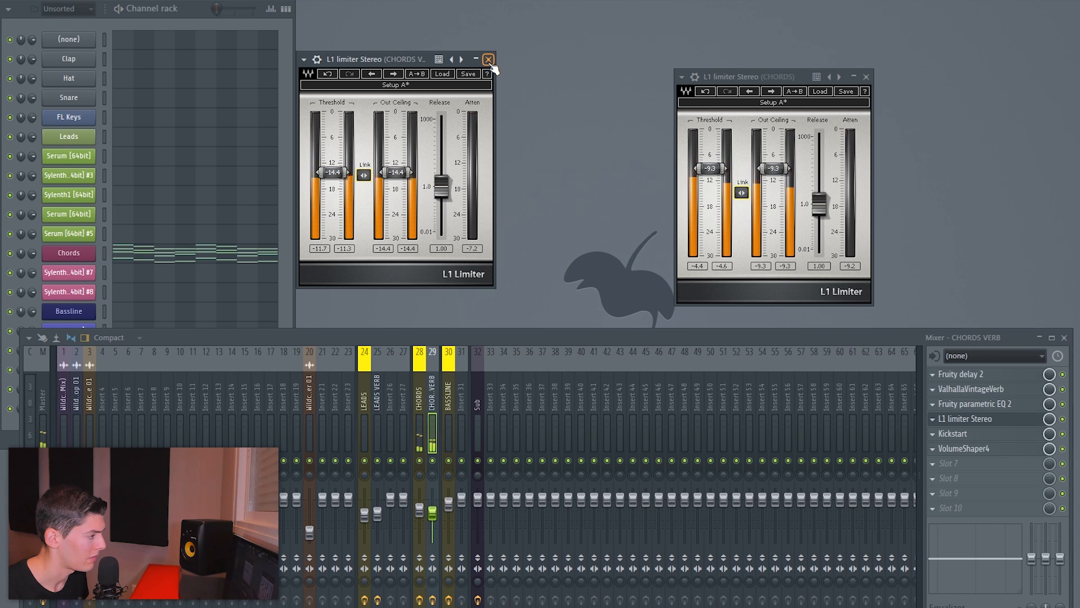
pyautogui.click(488, 59)
pyautogui.click(866, 77)
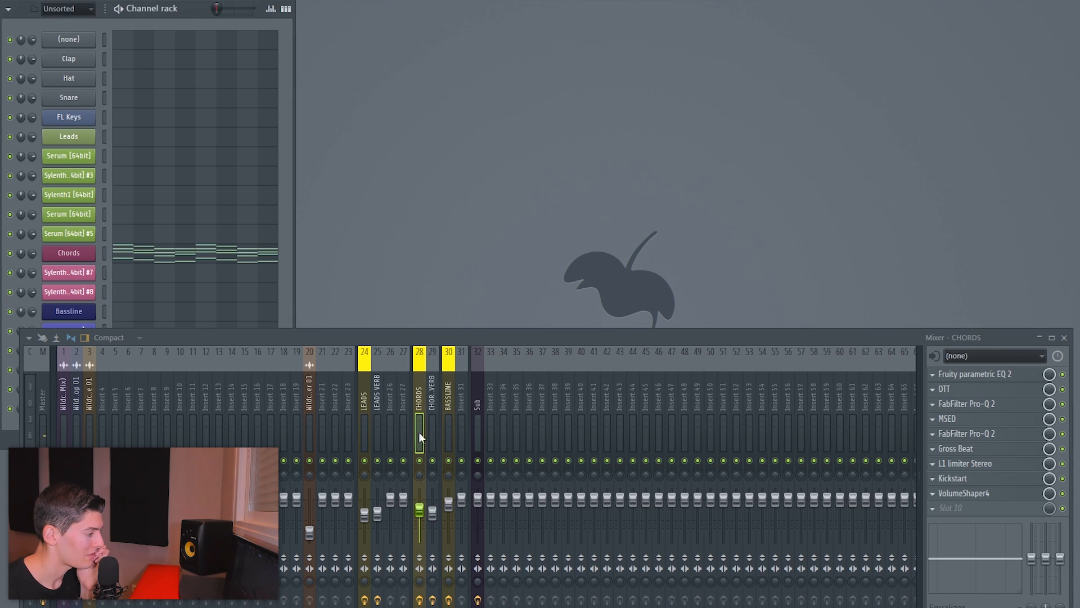
# Step: Examine the effect chains on the LEADS, CHORDS, BASSLINE and Sub mixer inserts, move the mixer aside and play the pattern
pyautogui.click(366, 401)
pyautogui.click(419, 400)
pyautogui.click(449, 400)
pyautogui.click(478, 403)
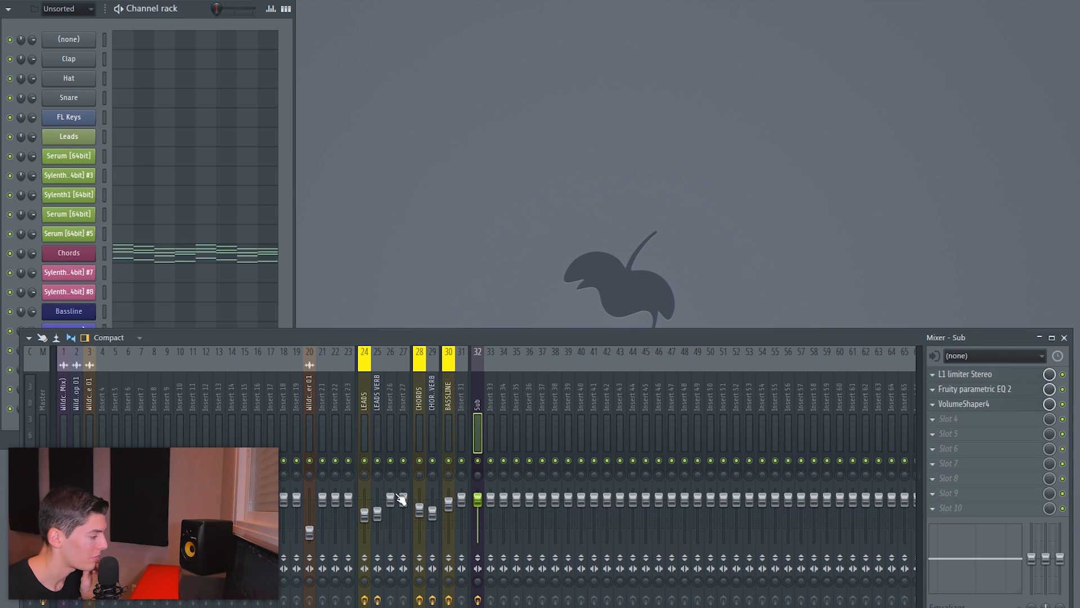
pyautogui.click(363, 396)
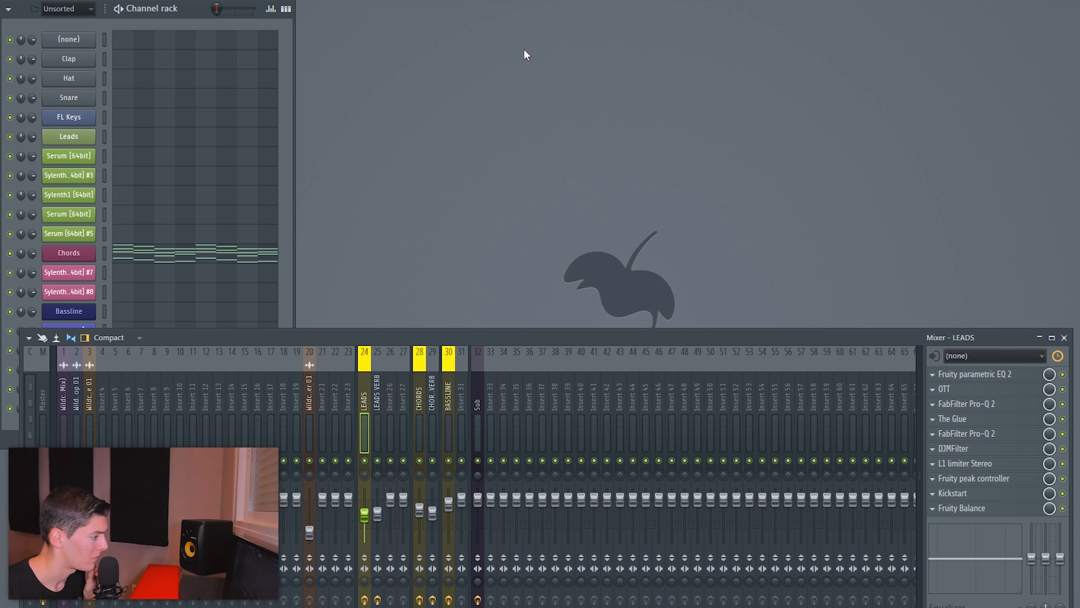
pyautogui.moveTo(360, 335); pyautogui.dragTo(572, 306)
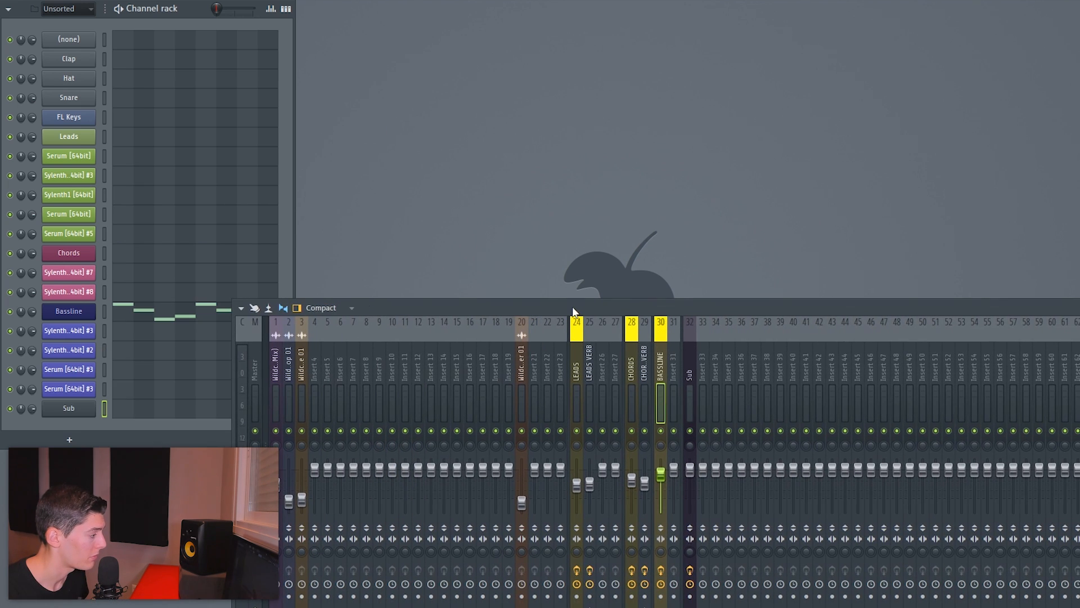
pyautogui.press('space')
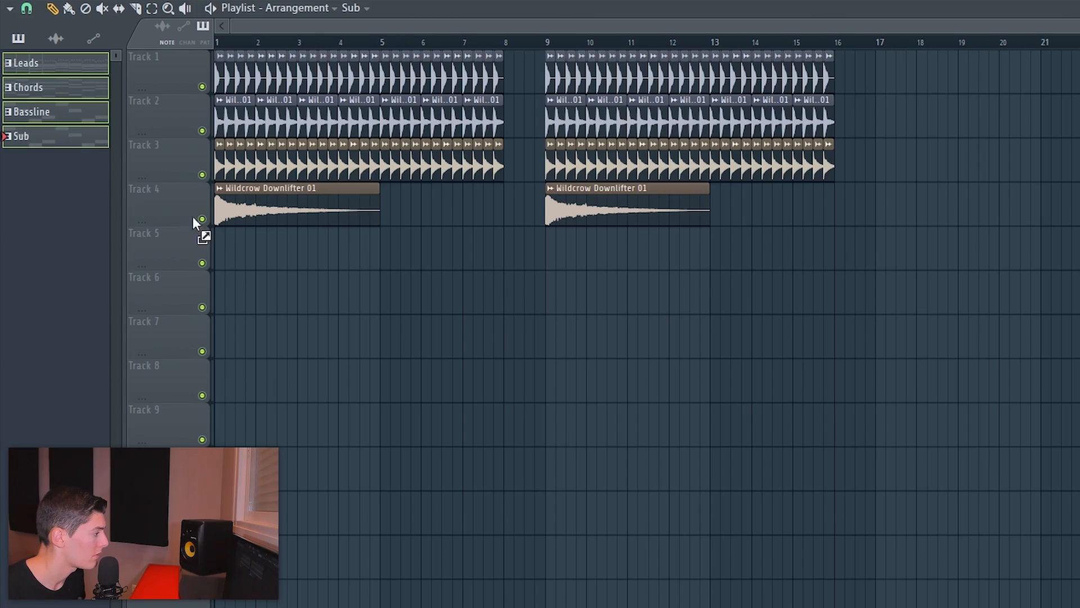
# Step: Place the Leads, Chords, Bassline and Sub patterns on tracks 5–8, duplicate them to bar 9, and trim all but Leads to bars 8 and 16
pyautogui.moveTo(192, 220); pyautogui.dragTo(216, 251)
pyautogui.hotkey('ctrl', 'b')
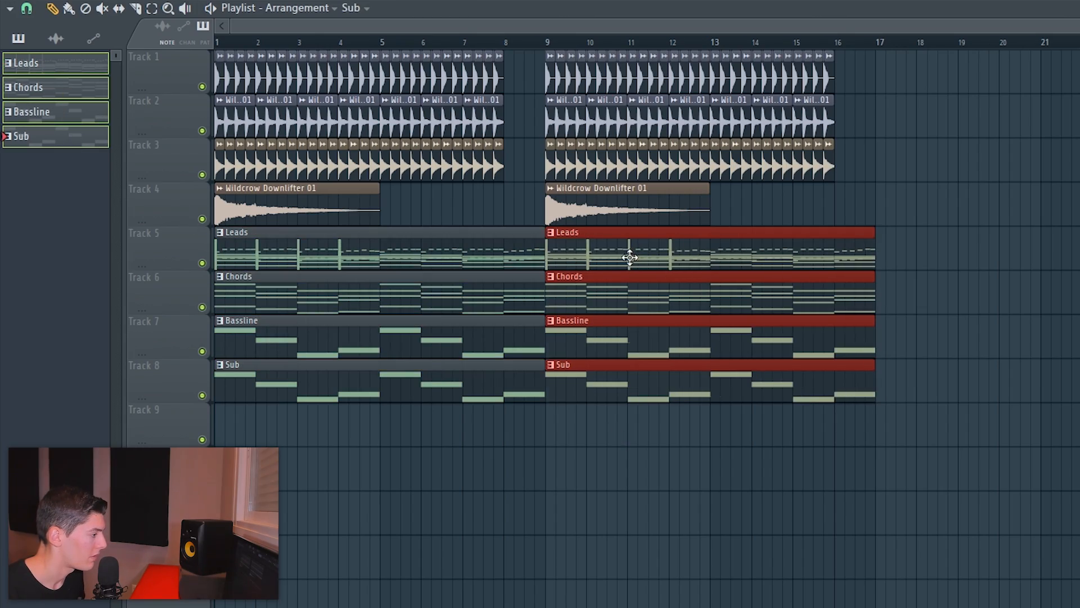
pyautogui.moveTo(429, 303); pyautogui.dragTo(850, 388)
pyautogui.moveTo(869, 307); pyautogui.dragTo(834, 306)
pyautogui.click(361, 296)
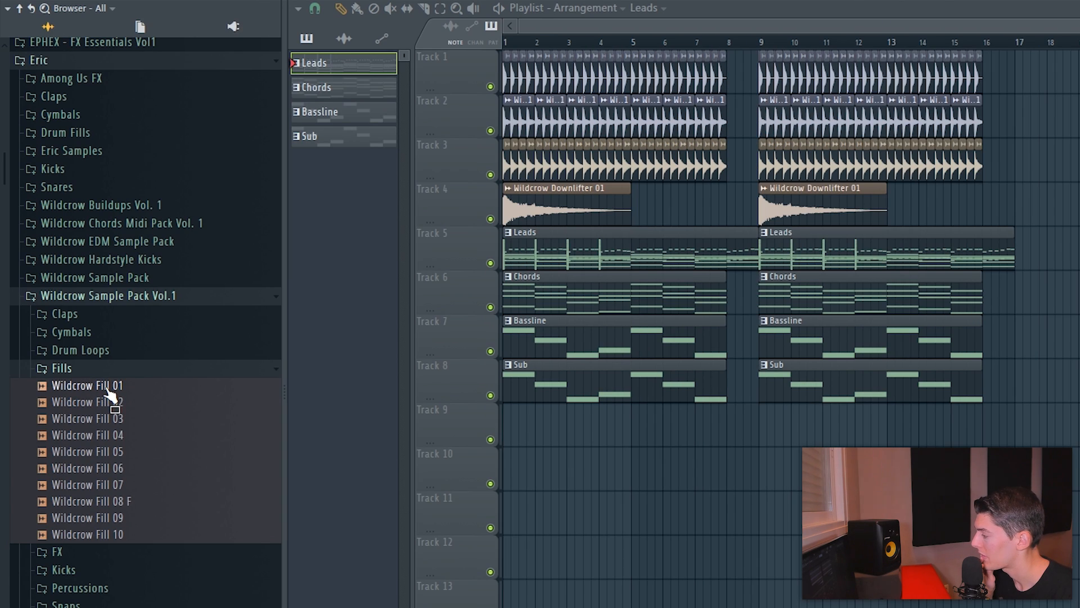
# Step: Place a drum fill on track 9 in the gap before bar 9, trying Wildcrow Fill 01, 02 and 03 and settling on Wildcrow Fill 04
pyautogui.moveTo(108, 394); pyautogui.dragTo(728, 430)
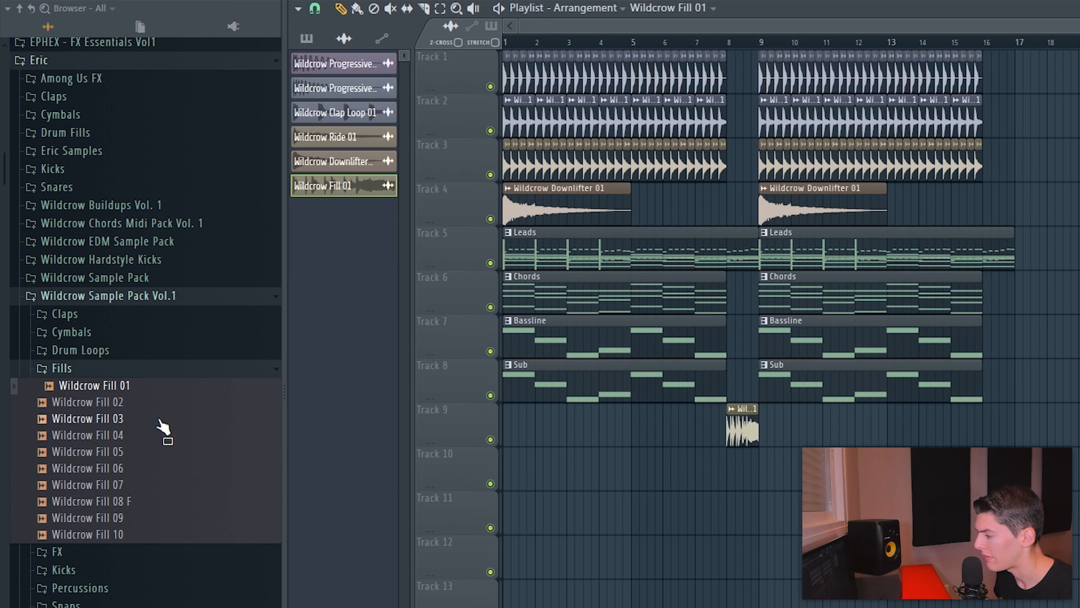
pyautogui.click(93, 403)
pyautogui.click(128, 421)
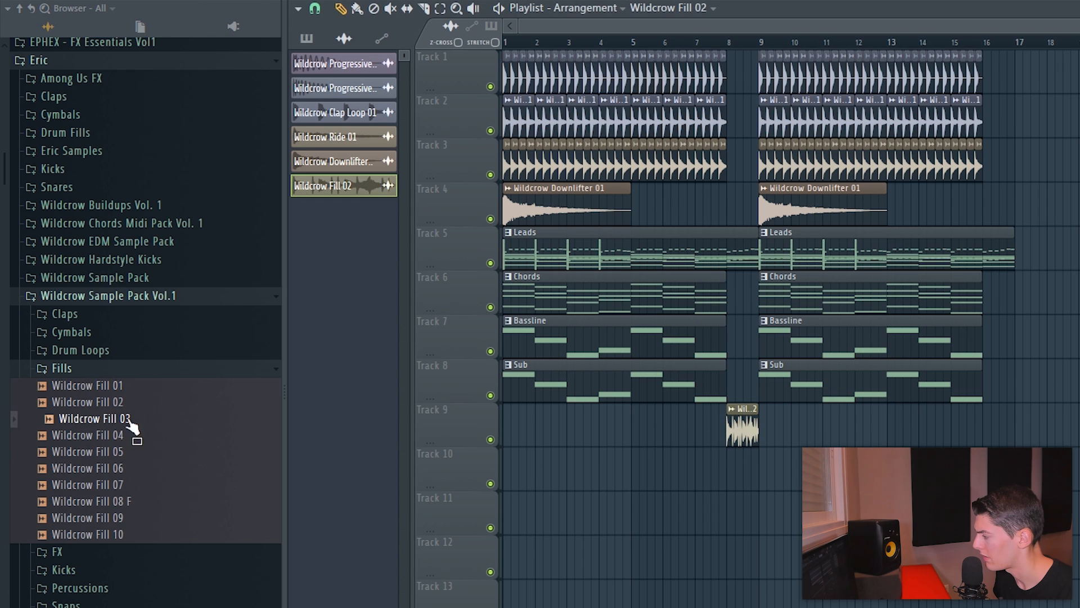
pyautogui.moveTo(133, 428); pyautogui.dragTo(740, 434)
pyautogui.moveTo(70, 435); pyautogui.dragTo(730, 442)
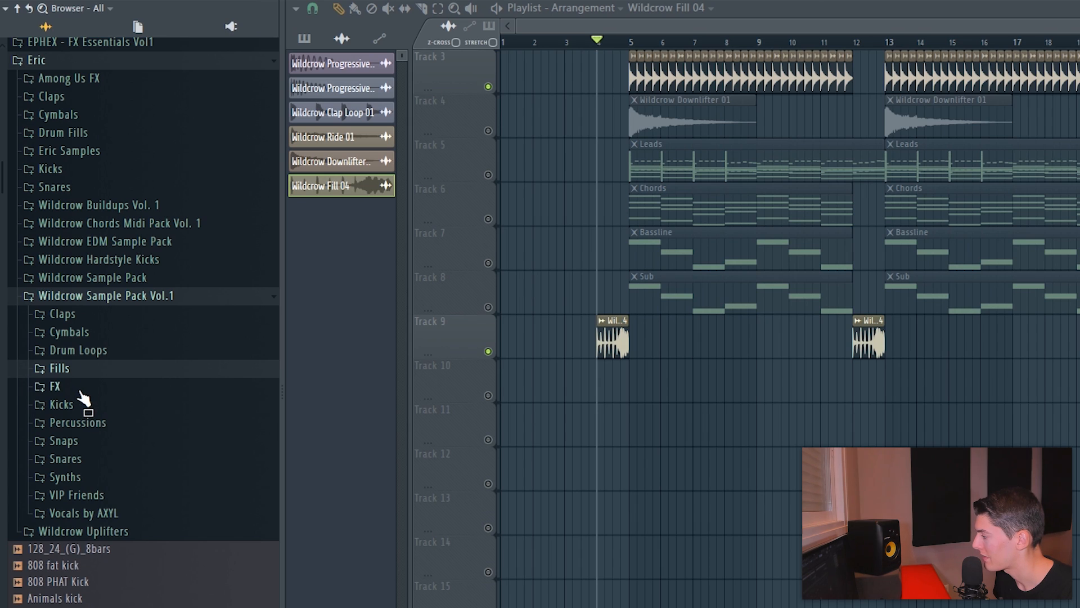
# Step: Add the Wildcrow Ambiance 08 - Long String F sample from the FX Ambiance folder to track 9 at bar 13
pyautogui.click(80, 391)
pyautogui.click(118, 409)
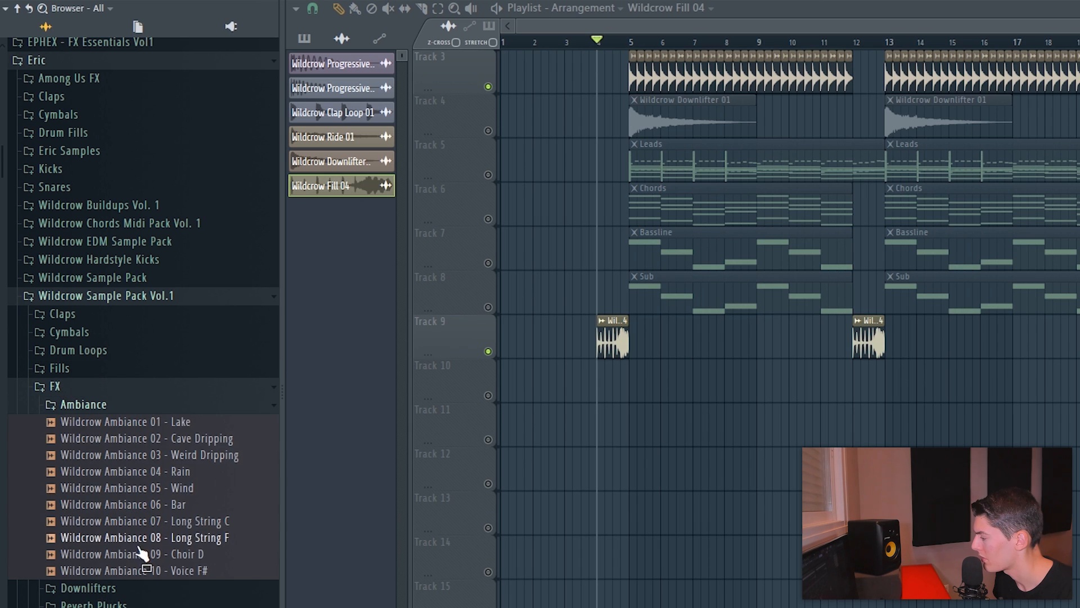
pyautogui.moveTo(113, 546); pyautogui.dragTo(604, 394)
pyautogui.doubleClick(605, 393)
pyautogui.click(194, 319)
pyautogui.click(216, 379)
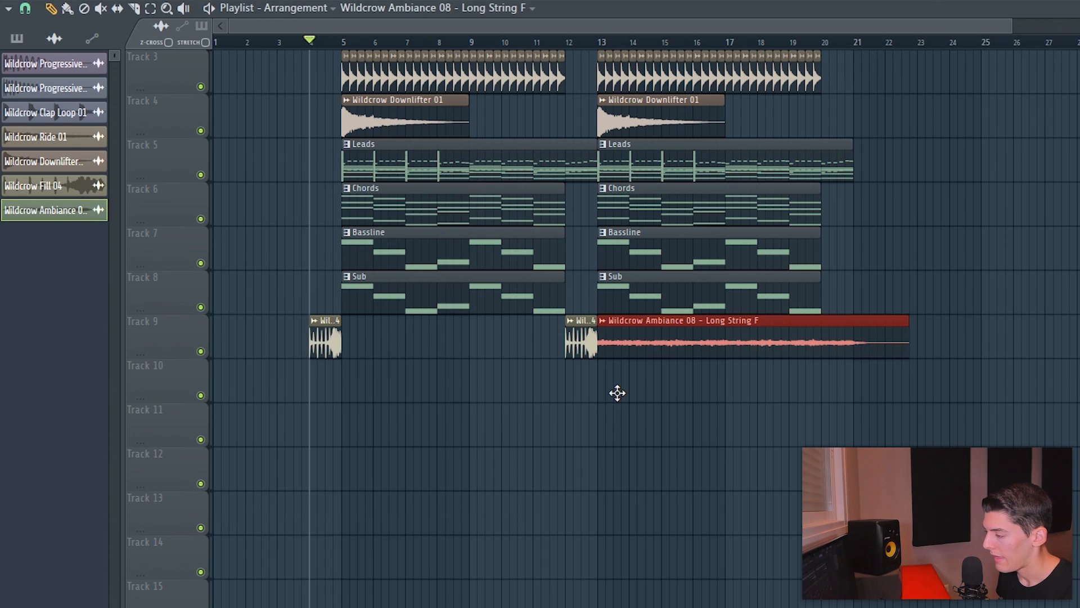
pyautogui.moveTo(617, 393); pyautogui.dragTo(629, 438)
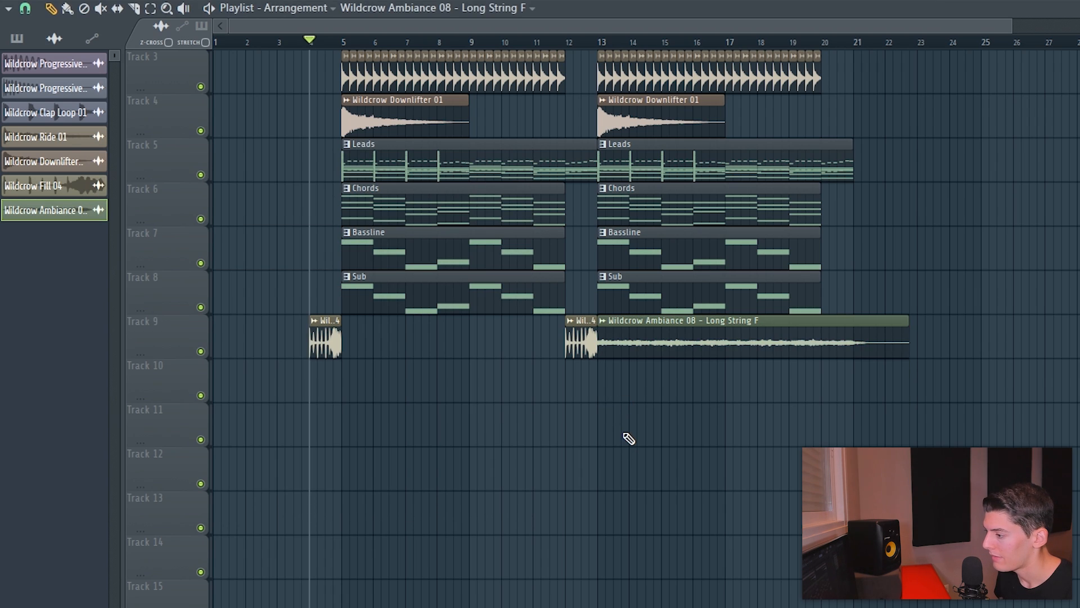
# Step: Stack Wildcrow Tom 01 G, Tom 03 F and Tom 04 G on tracks 10, 11 and 12 just after bar 13
pyautogui.scroll(2, 629, 438)
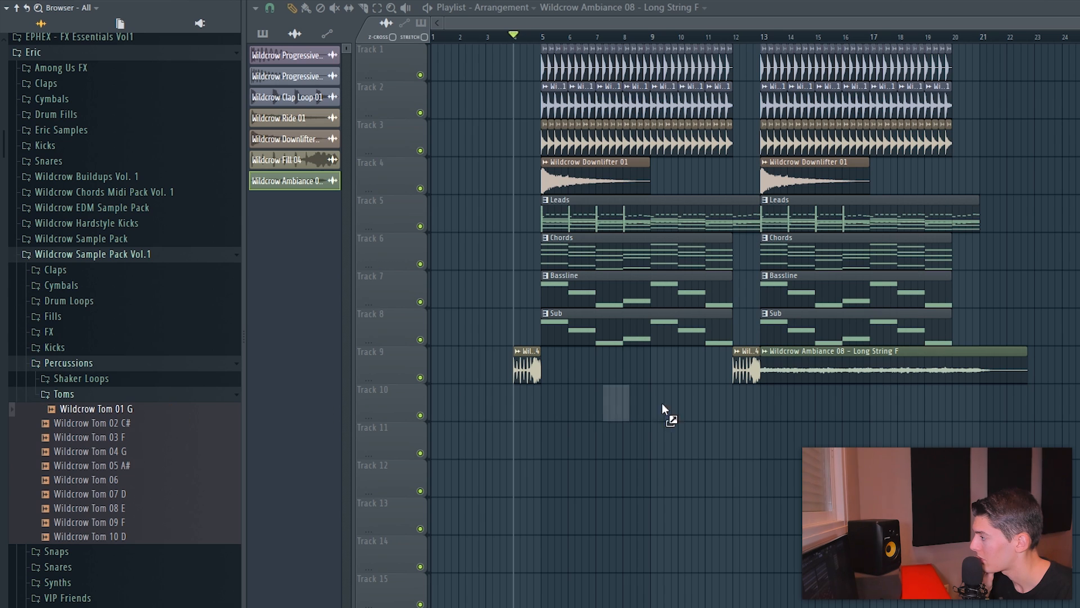
pyautogui.moveTo(764, 392); pyautogui.dragTo(764, 394)
pyautogui.scroll(5, 760, 406)
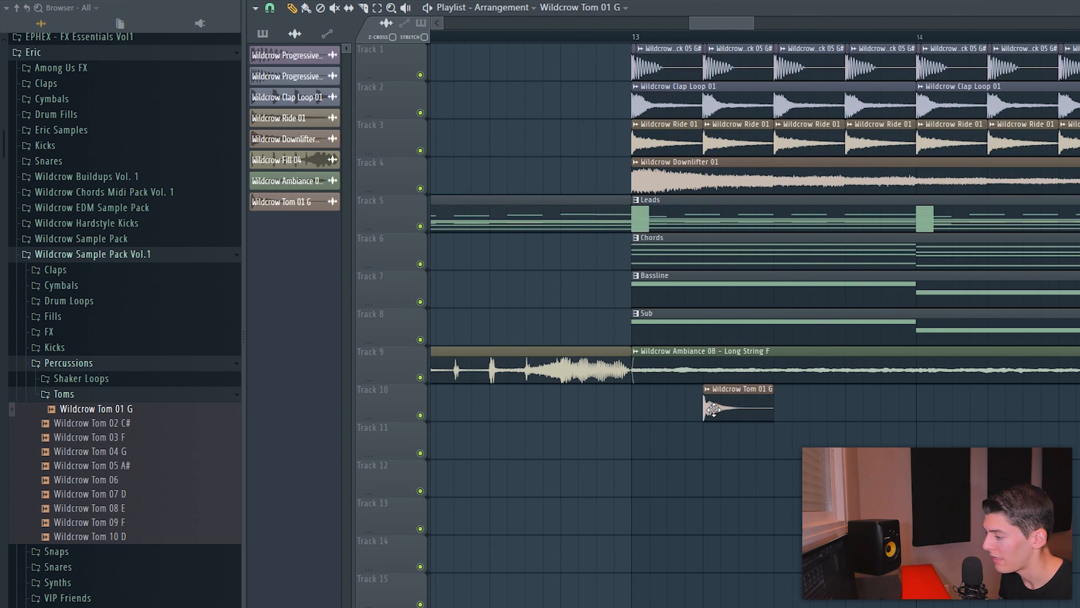
pyautogui.scroll(3, 733, 439)
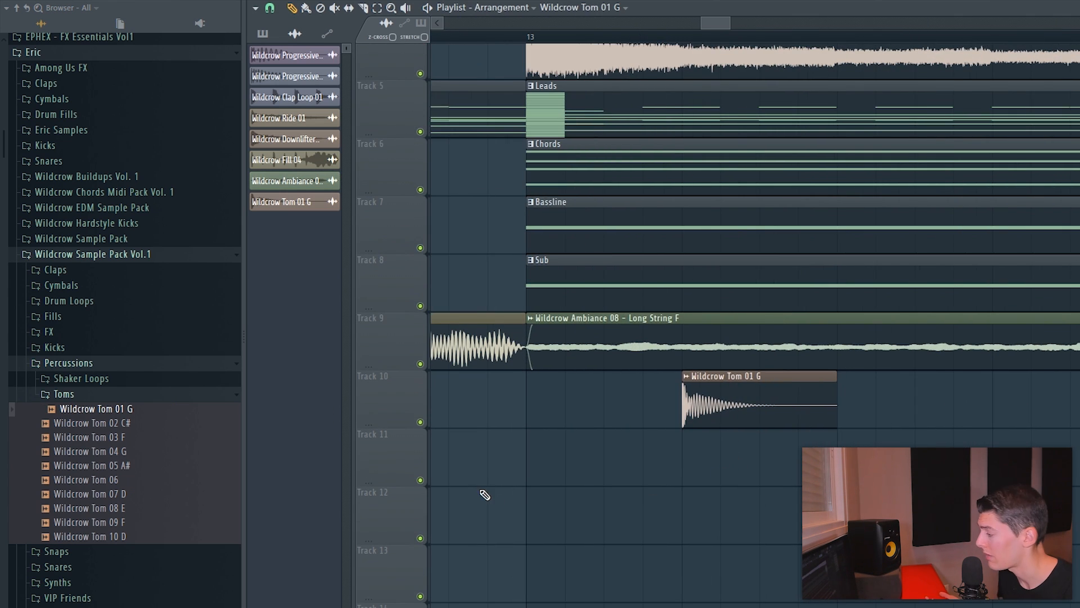
pyautogui.moveTo(89, 437); pyautogui.dragTo(682, 503)
pyautogui.moveTo(650, 539); pyautogui.dragTo(788, 451)
pyautogui.click(731, 541)
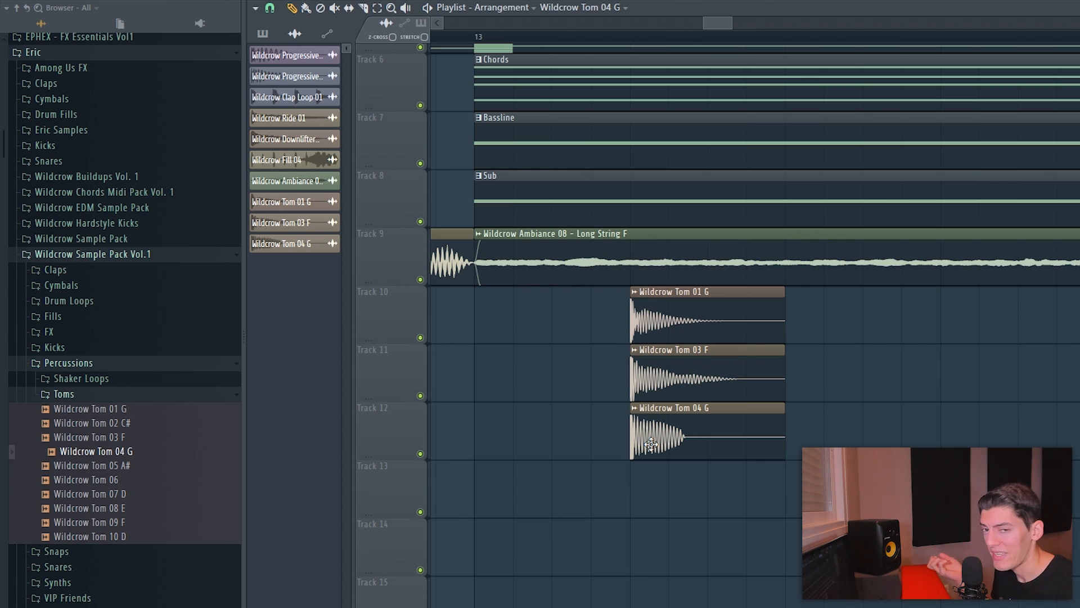
# Step: Delete the Tom 01 G and Tom 03 F samples from the project and audition Wildcrow Tom 04 G in solo
pyautogui.rightClick(296, 198)
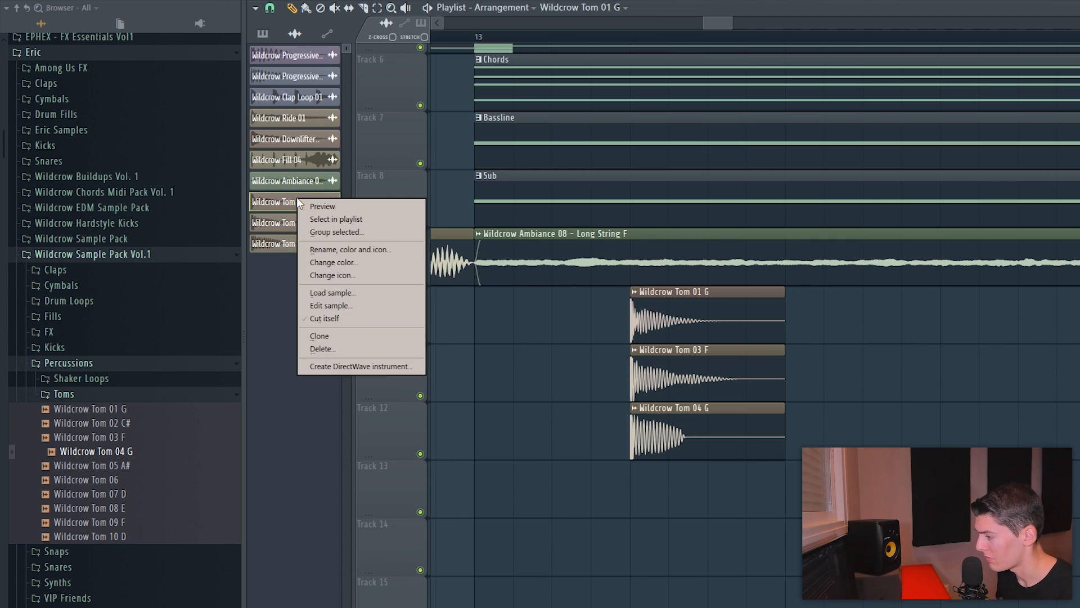
pyautogui.press('Delete')
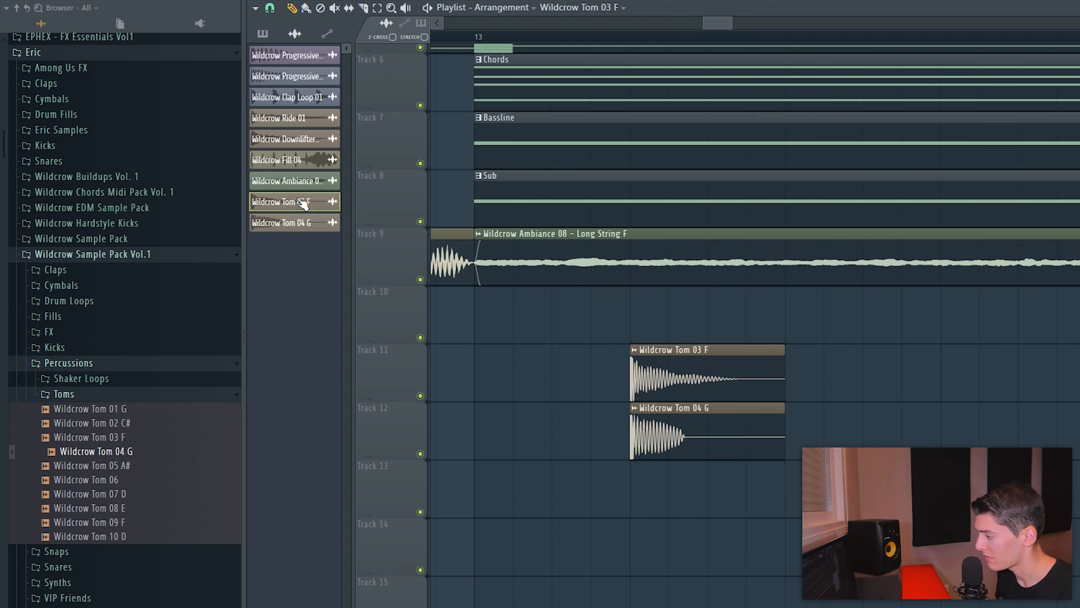
pyautogui.press('Delete')
pyautogui.keyDown('alt'); pyautogui.rightClick(617, 460); pyautogui.keyUp('alt')
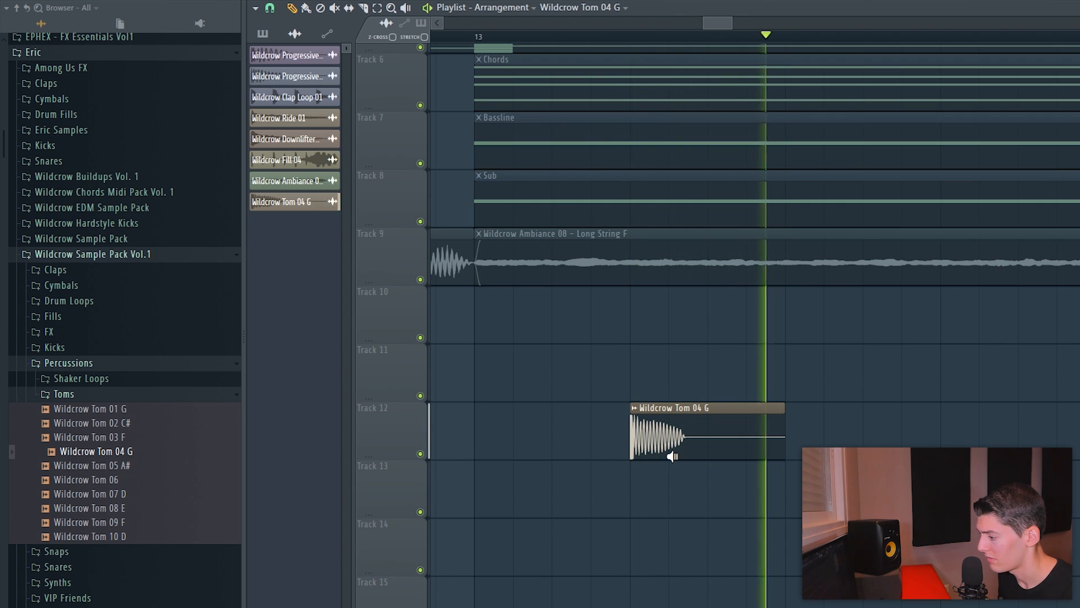
# Step: Move Wildcrow Tom 04 G to track 10, repeat it rhythmically through the second section, and add an extra hit just before bar 17
pyautogui.scroll(-4, 652, 367)
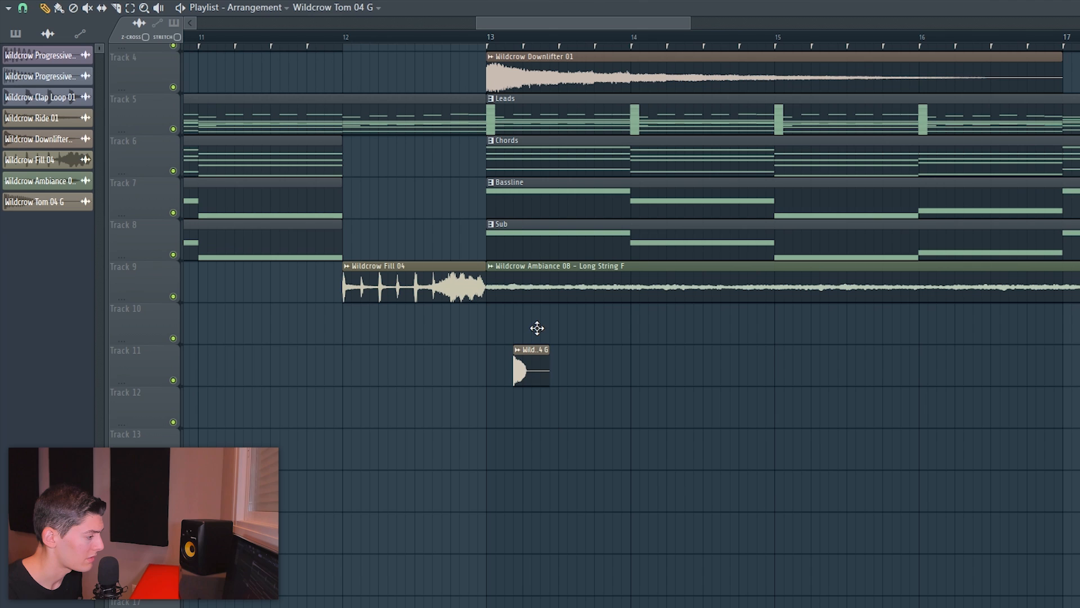
pyautogui.moveTo(535, 326); pyautogui.dragTo(531, 308)
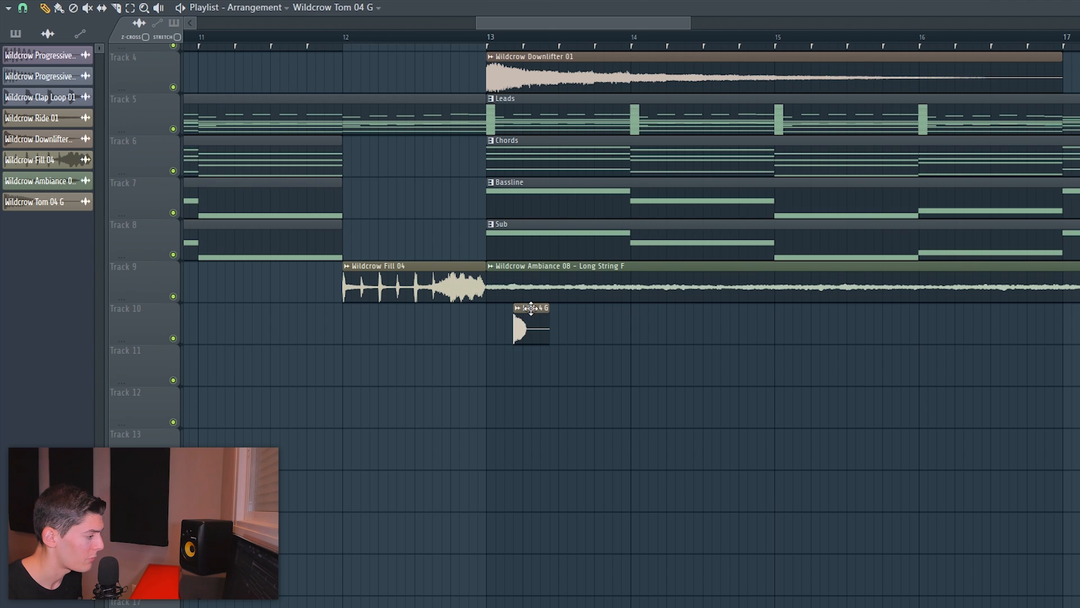
pyautogui.hotkey('ctrl', 'b')
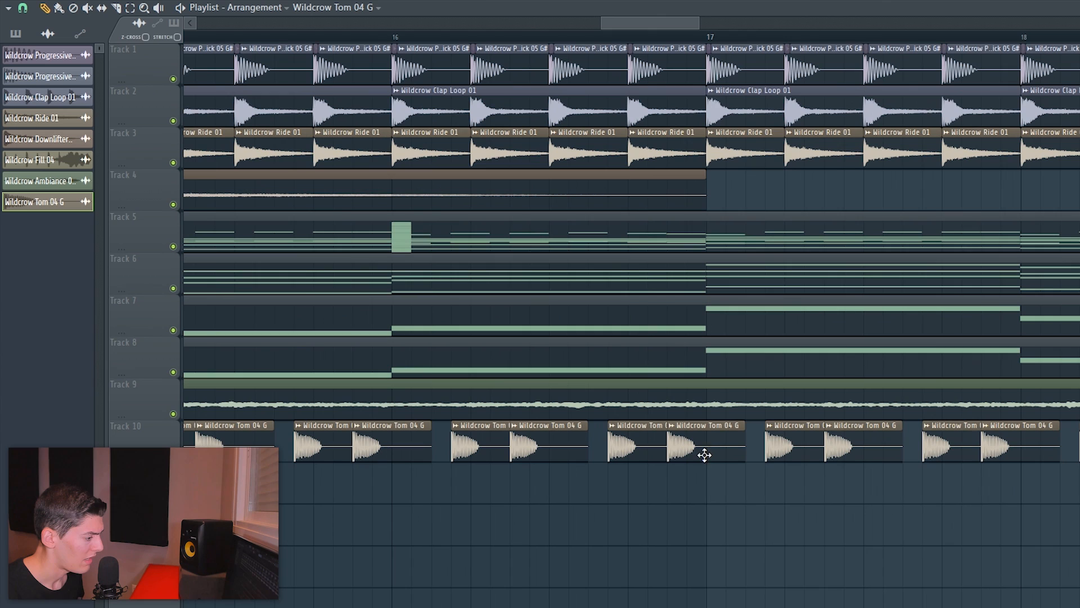
pyautogui.moveTo(701, 450); pyautogui.dragTo(724, 446)
# Step: Open the Wildcrow Tom 04 G channel settings and route the tom to mixer insert 8
pyautogui.doubleClick(725, 451)
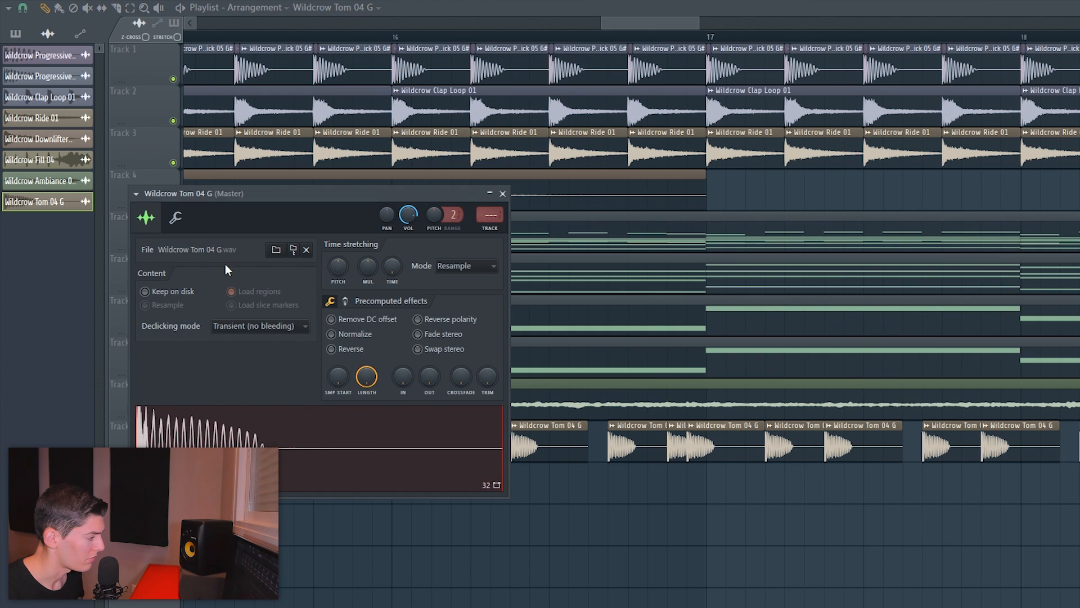
pyautogui.click(187, 223)
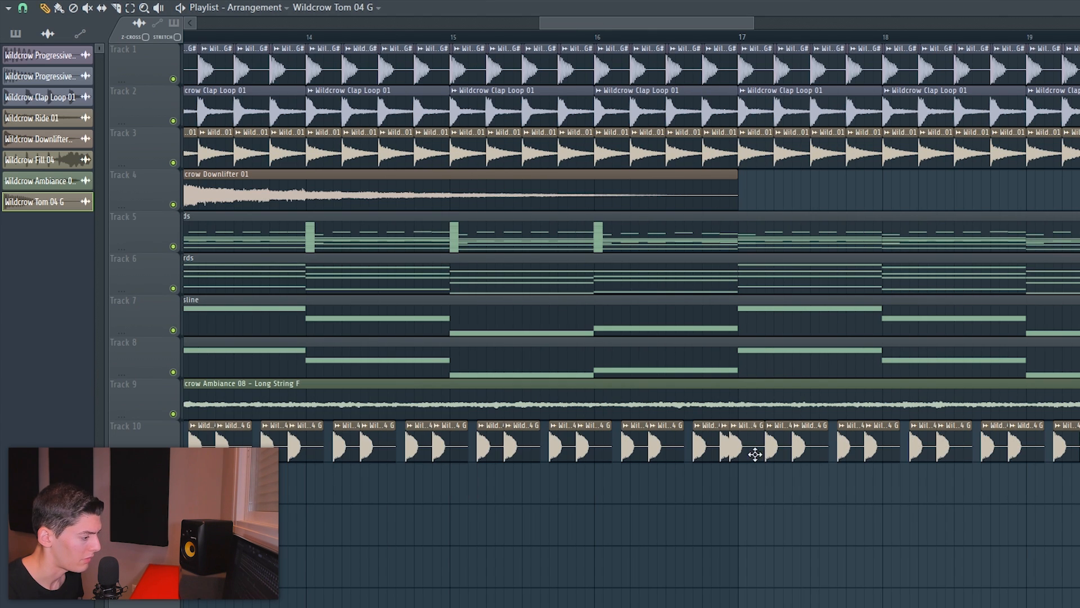
pyautogui.scroll(-3, 755, 453)
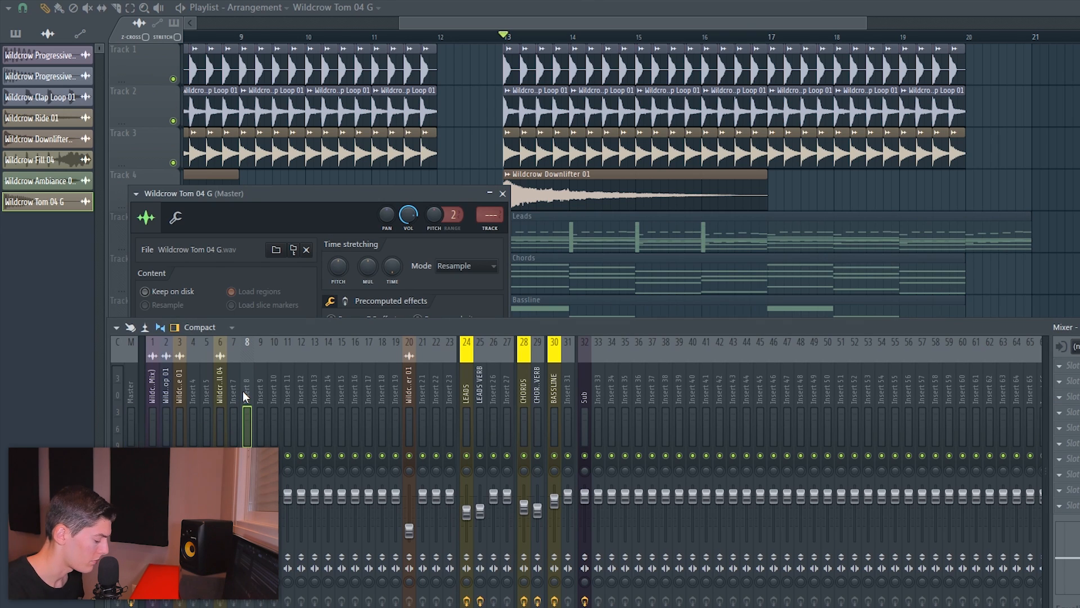
pyautogui.click(244, 397)
pyautogui.hotkey('ctrl', 'l')
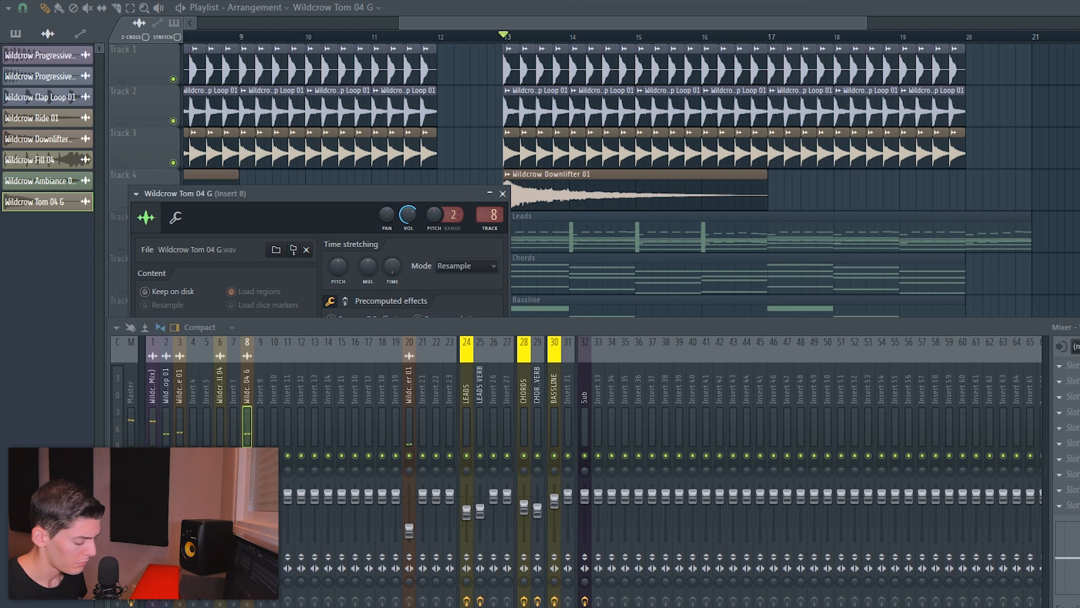
# Step: Load the Kickstart sidechain plugin on the Wildcrow Tom 04 G mixer insert and close its window
pyautogui.click(1061, 365)
pyautogui.click(945, 0)
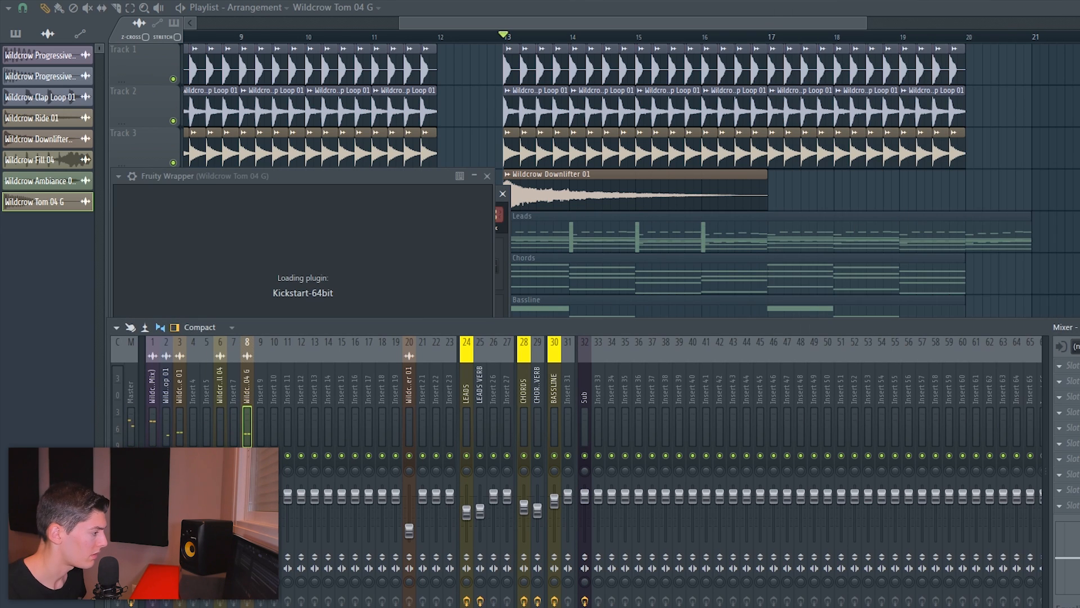
pyautogui.moveTo(298, 175); pyautogui.dragTo(385, 80)
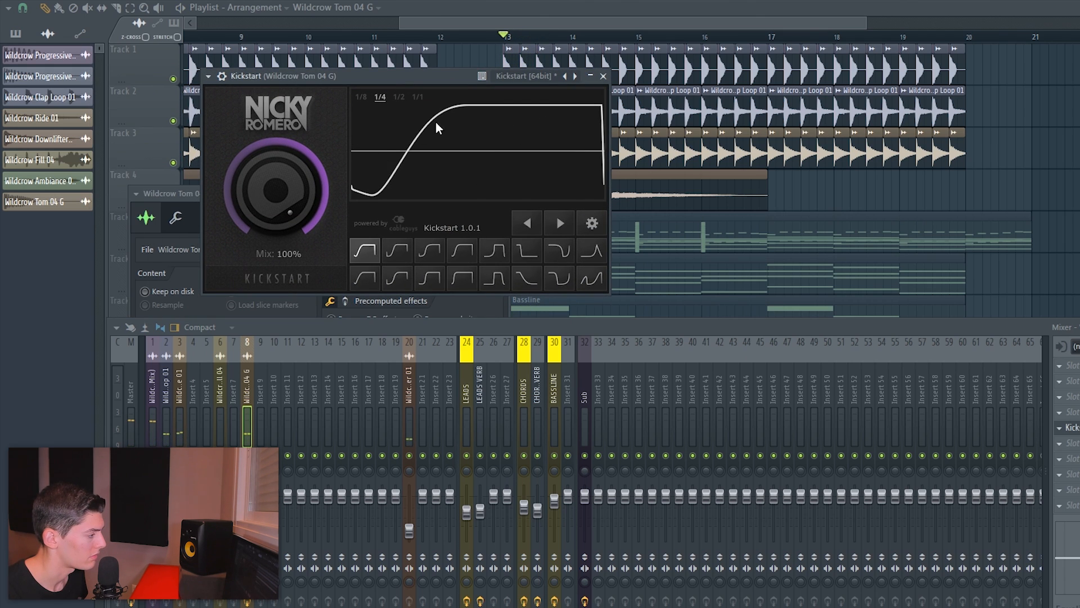
pyautogui.click(603, 76)
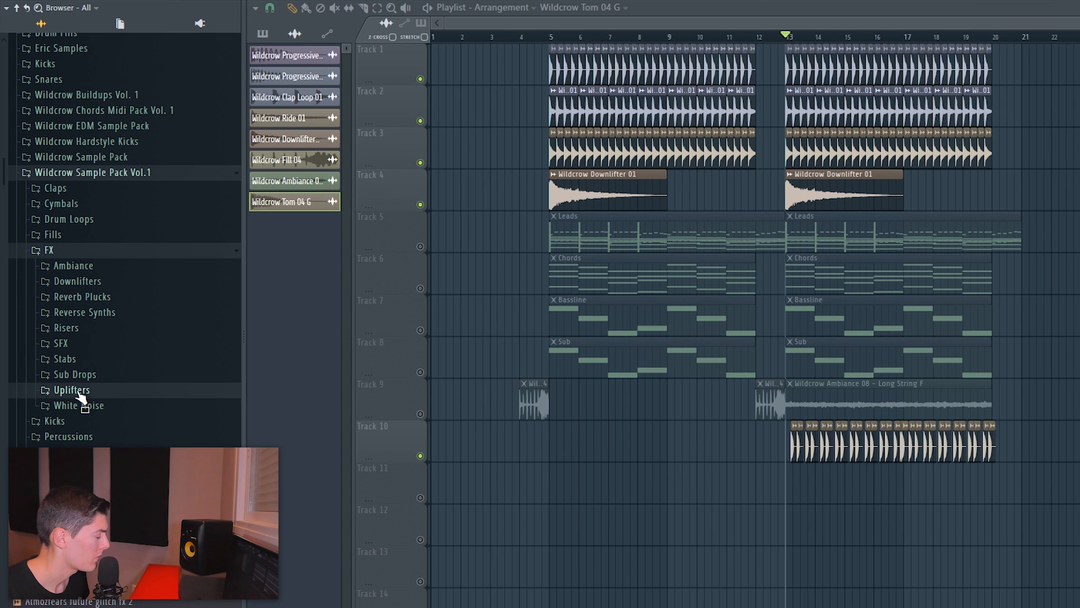
# Step: Place Wildcrow Uplifter 01 from the Uplifters folder on track 11 starting at bar 13 and route it to mixer insert 15
pyautogui.click(84, 393)
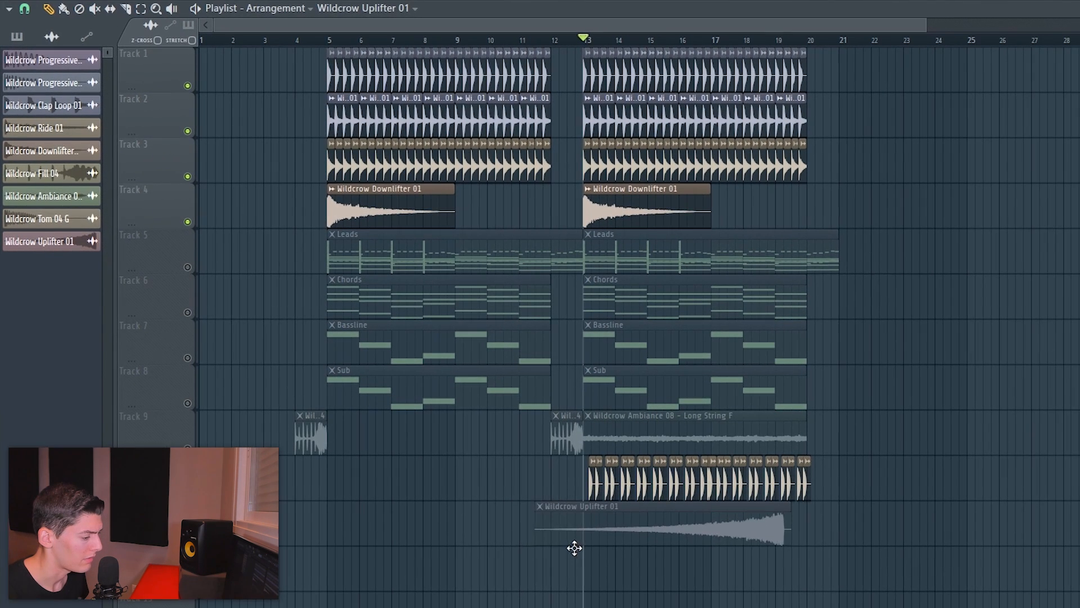
pyautogui.moveTo(567, 529); pyautogui.dragTo(583, 529)
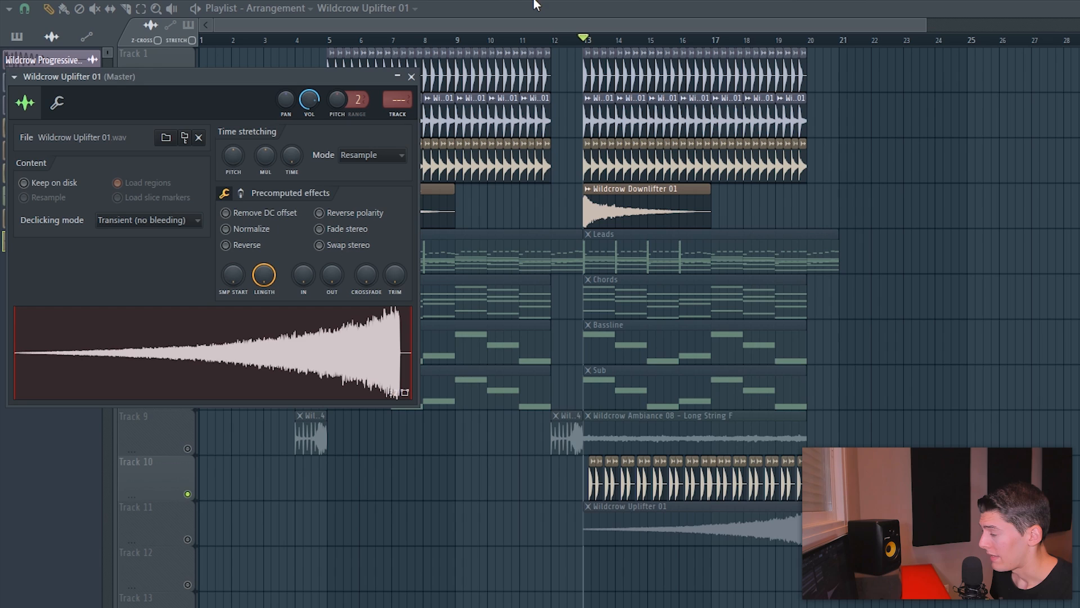
pyautogui.press('F9')
pyautogui.click(99, 435)
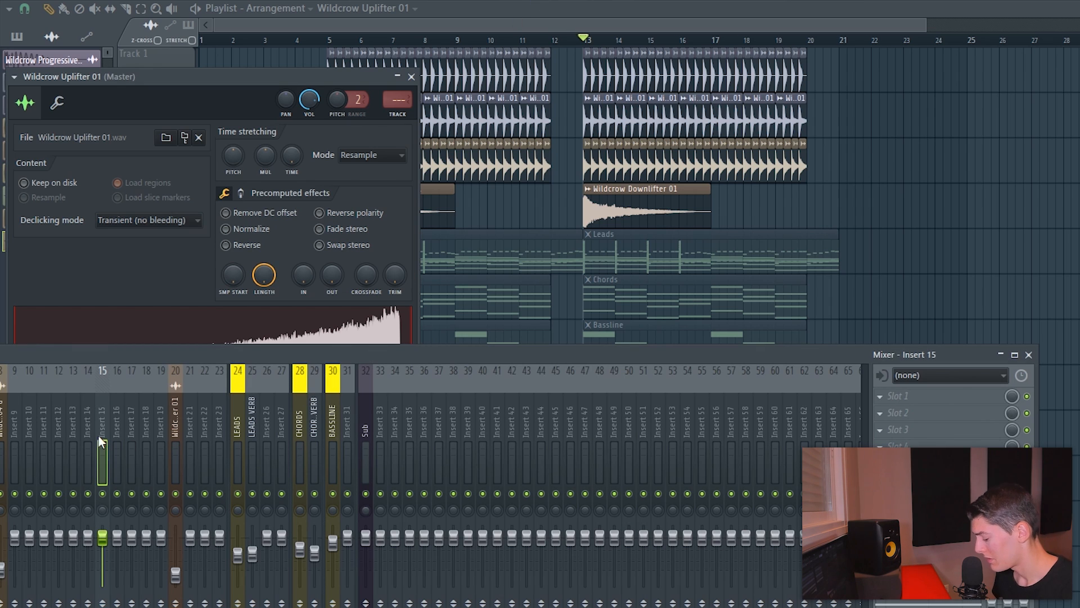
pyautogui.hotkey('ctrl', 'l')
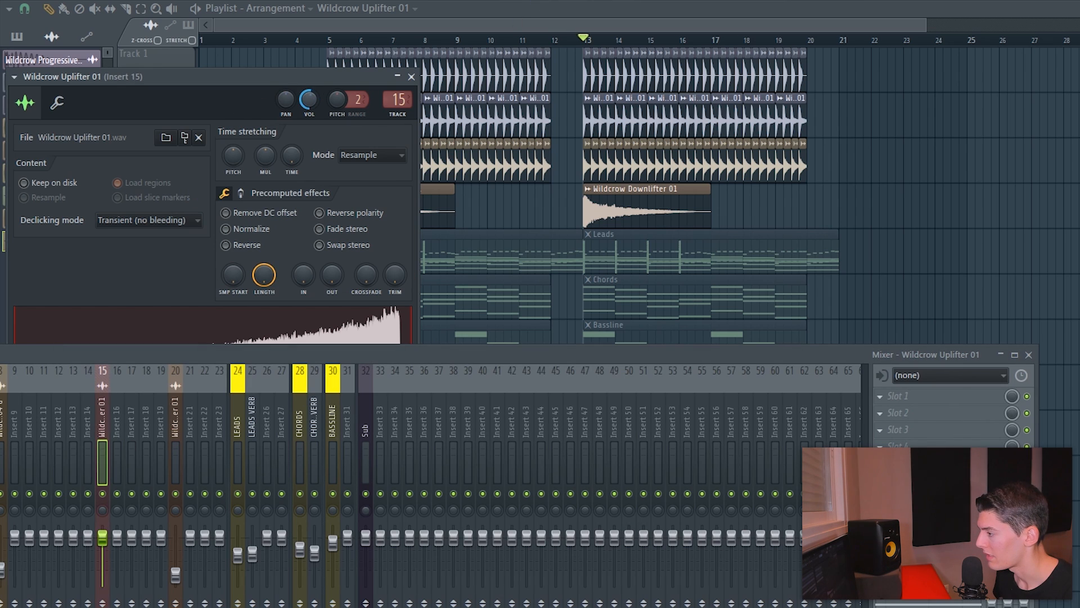
pyautogui.press('Escape')
pyautogui.scroll(-4, 209, 267)
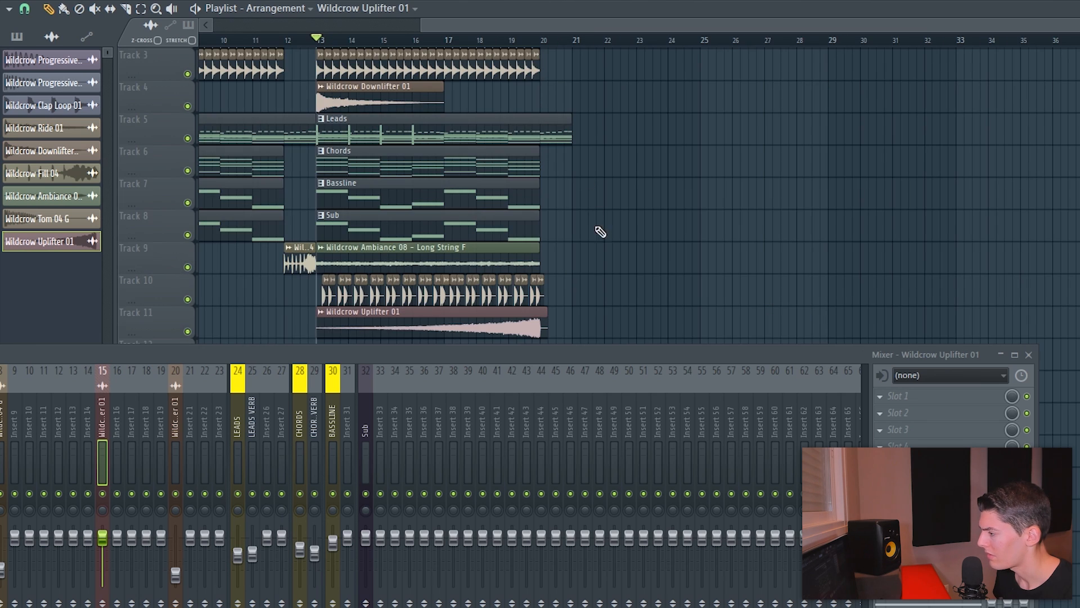
pyautogui.scroll(-2, 600, 231)
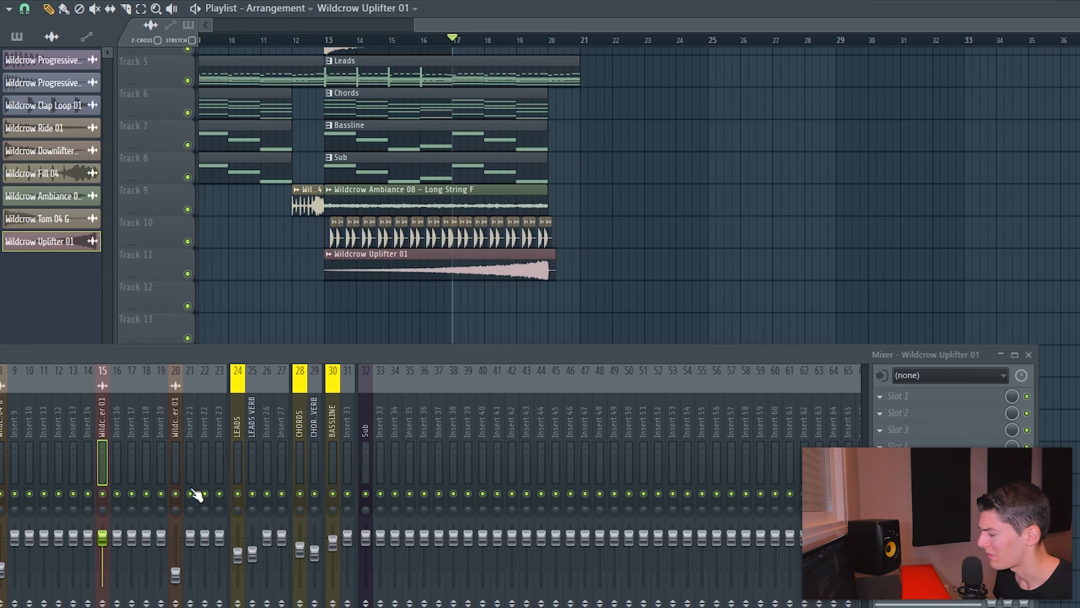
# Step: Lower the mixer volume of the Wildcrow Uplifter 01 insert and play the second section to check its level
pyautogui.moveTo(112, 554); pyautogui.dragTo(112, 574)
pyautogui.press('space')
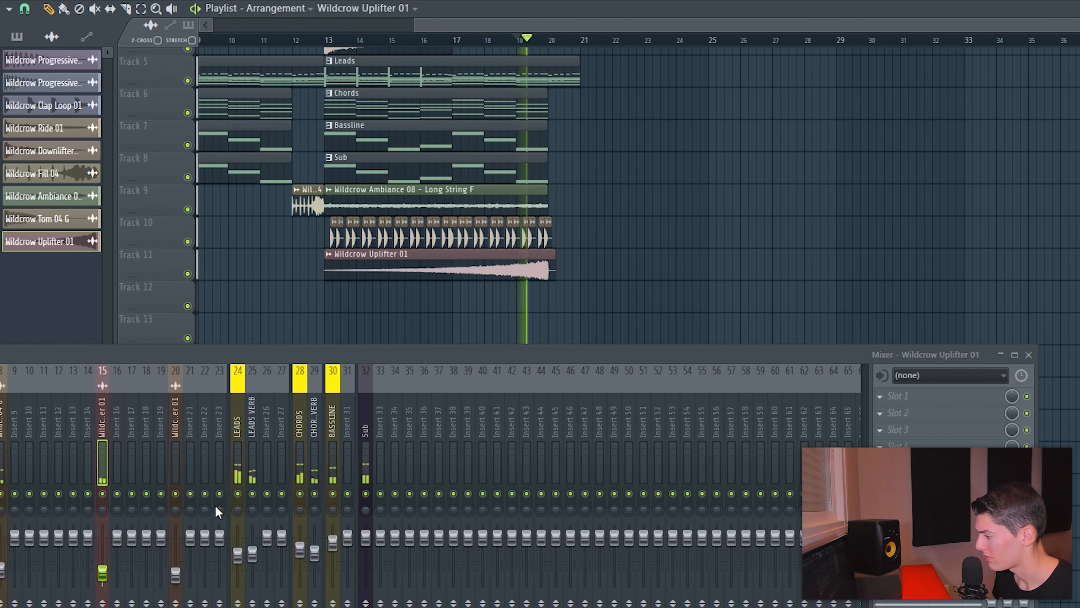
pyautogui.press('space')
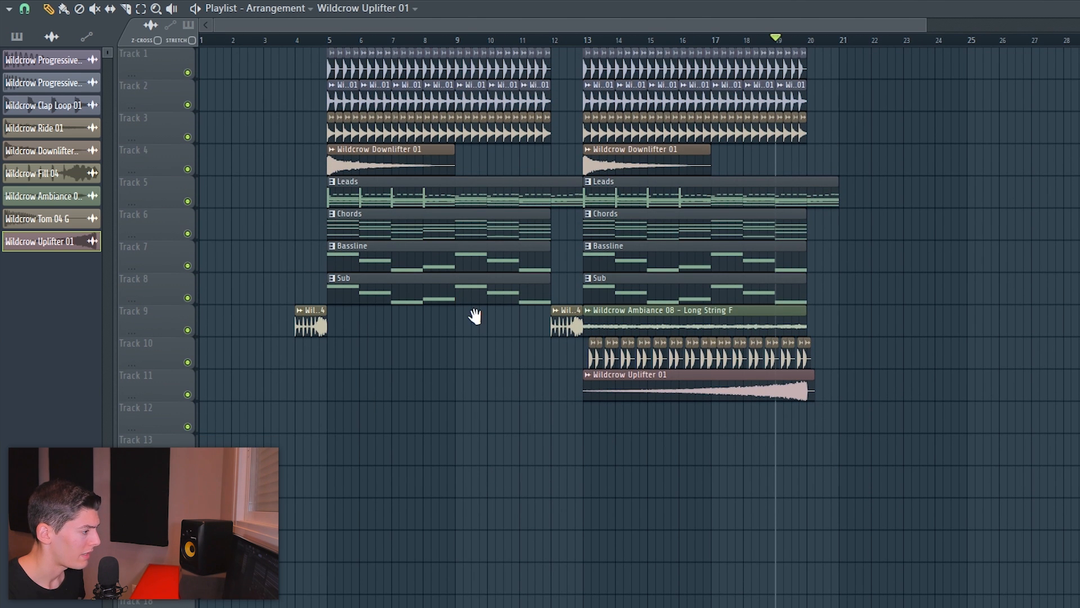
# Step: Shift the whole arrangement four bars later and place Wildcrow Buildup 02 G - Full on track 10 at bar 1
pyautogui.hotkey('ctrl', 'a')
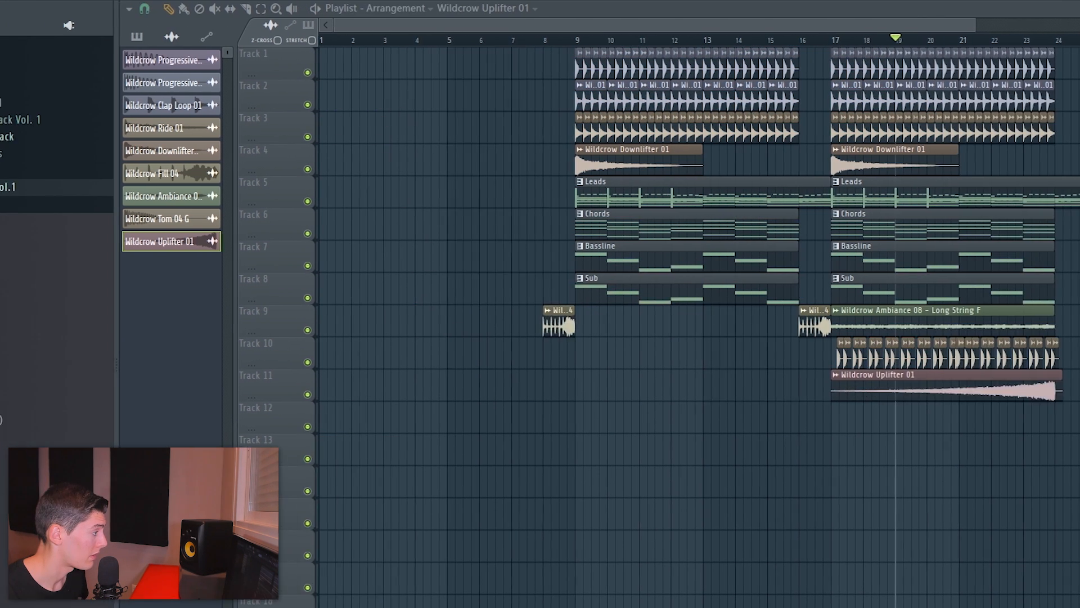
pyautogui.click(97, 107)
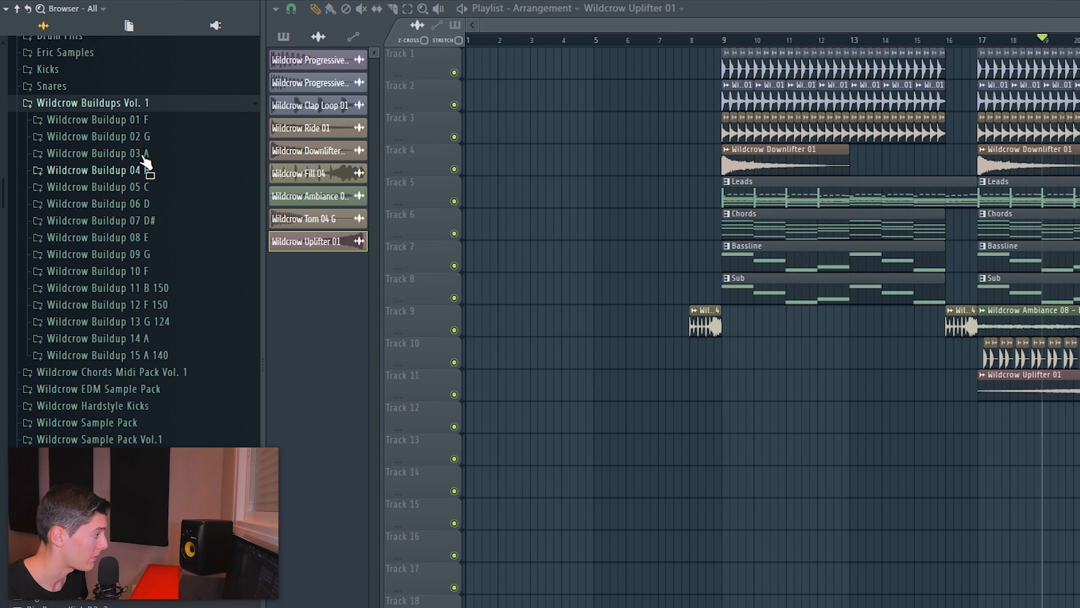
pyautogui.click(138, 137)
pyautogui.moveTo(140, 166); pyautogui.dragTo(486, 354)
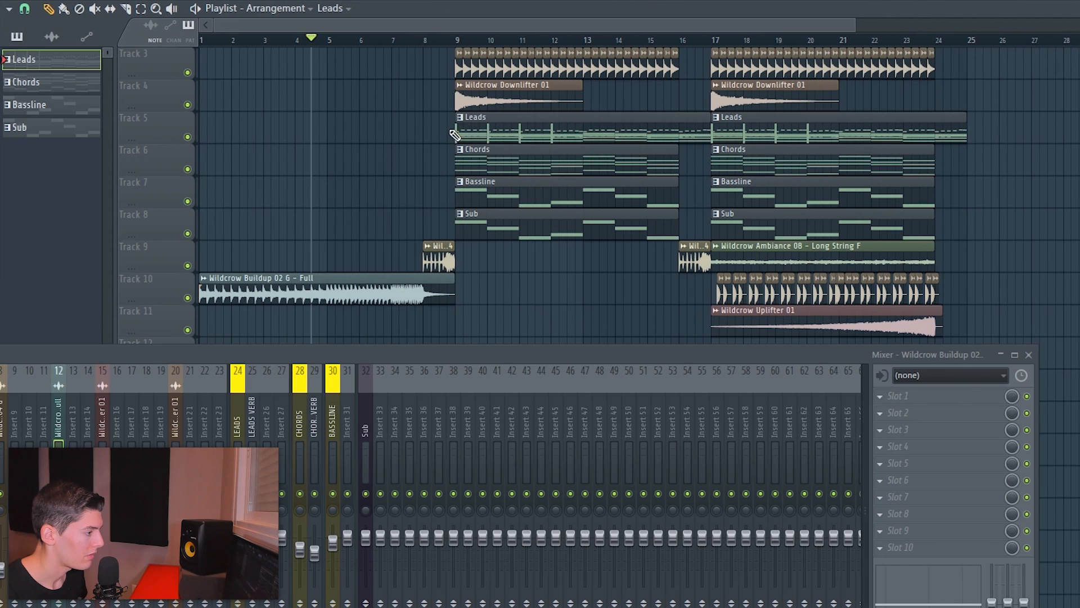
# Step: Place a copy of the Leads pattern on track 5 from bar 1 to bar 8 and play the transition from bar 7
pyautogui.click(284, 133)
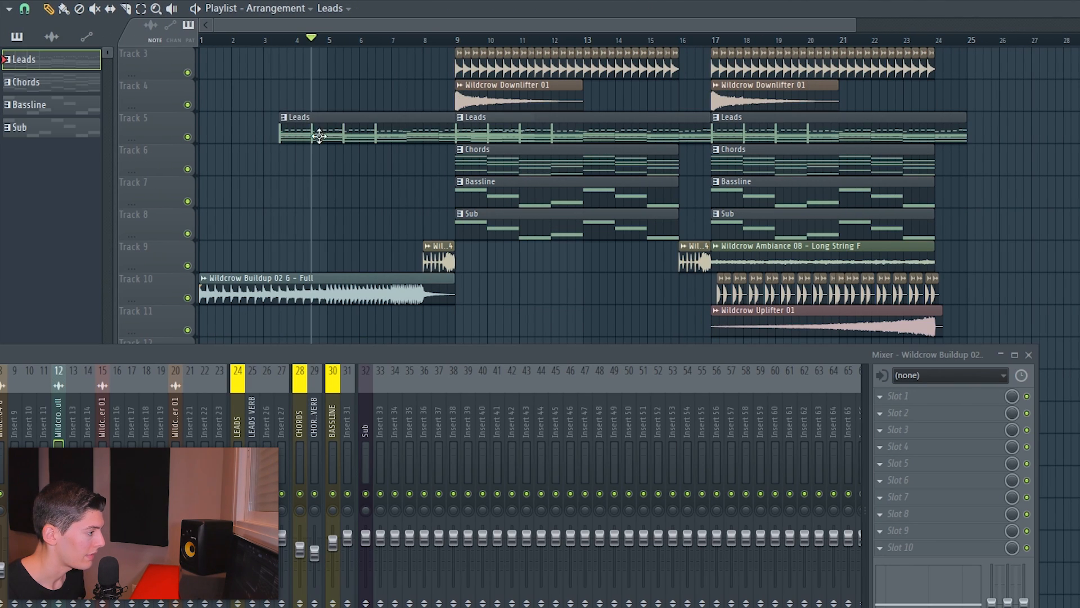
pyautogui.moveTo(427, 133); pyautogui.dragTo(345, 132)
pyautogui.moveTo(451, 137); pyautogui.dragTo(425, 136)
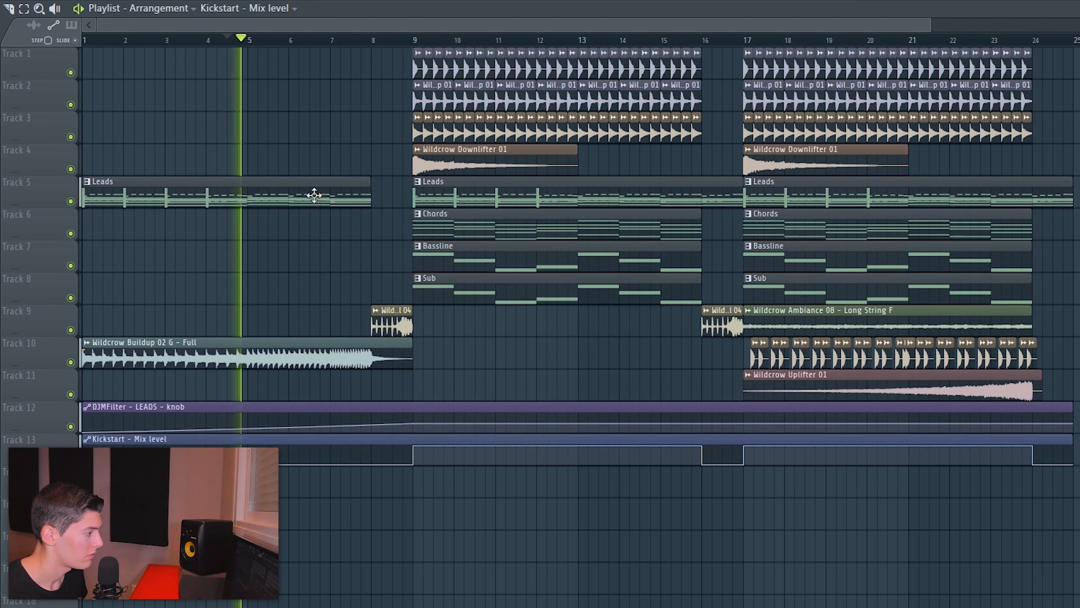
pyautogui.click(331, 40)
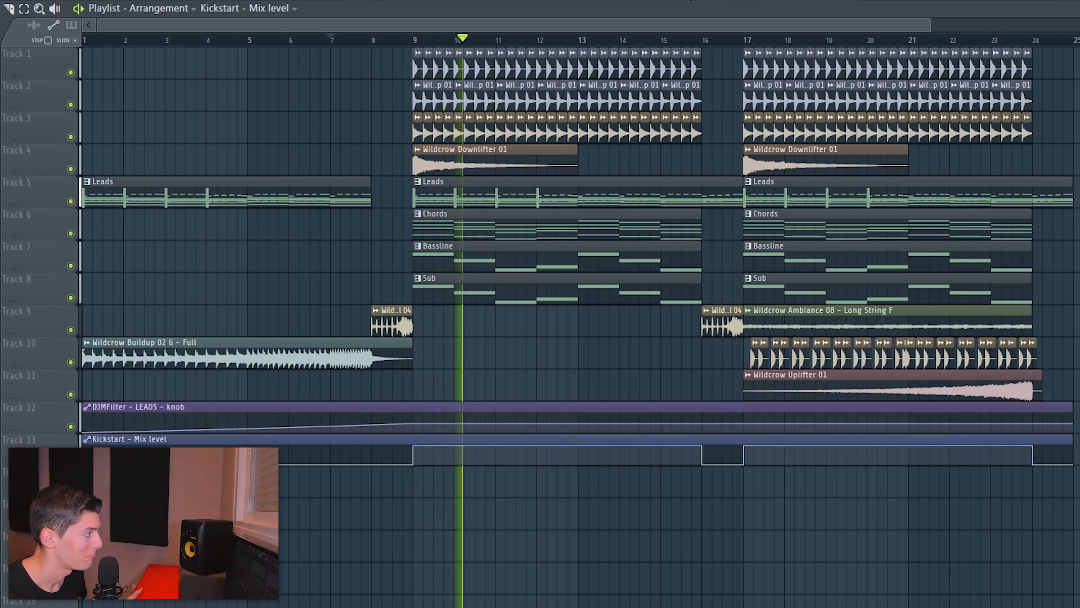
pyautogui.press('space')
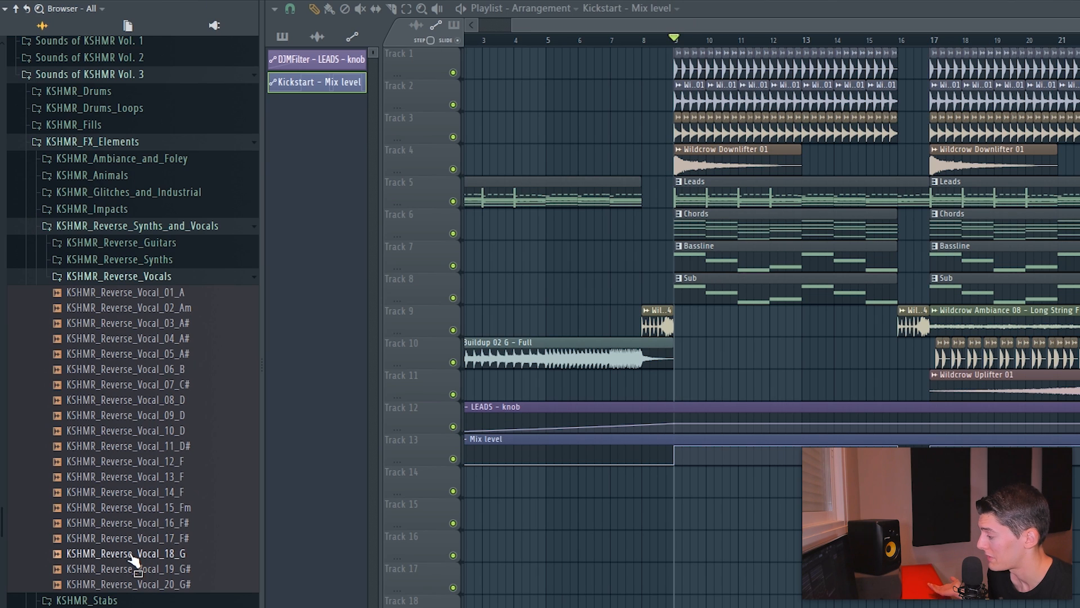
# Step: Place KSHMR_Reverse_Vocal_18_G from the Reverse Vocals folder on track 10 at bar 12
pyautogui.moveTo(125, 560); pyautogui.dragTo(737, 357)
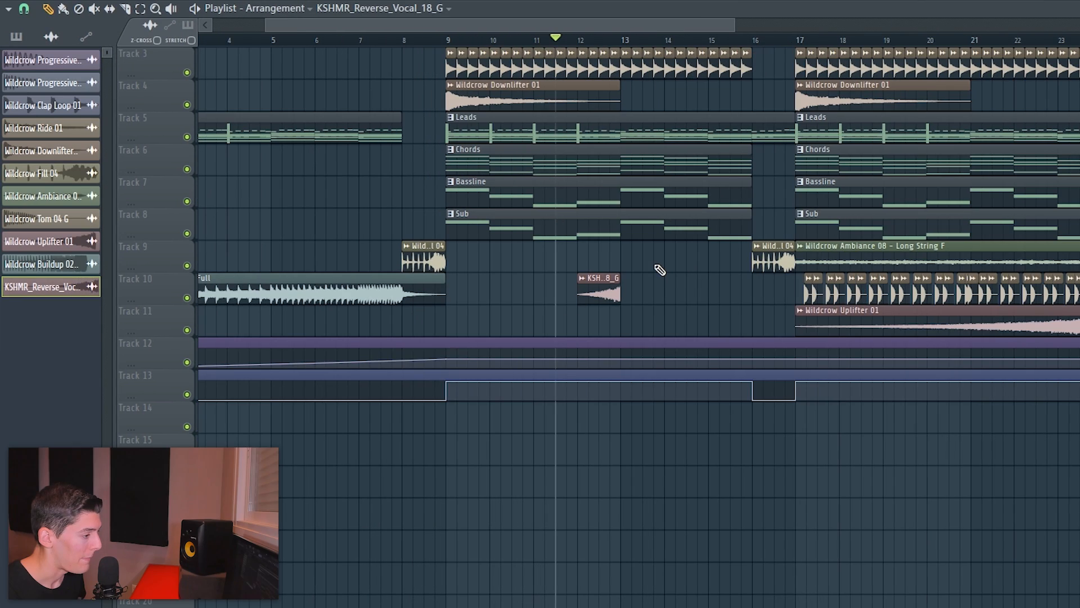
pyautogui.moveTo(656, 265); pyautogui.dragTo(555, 315)
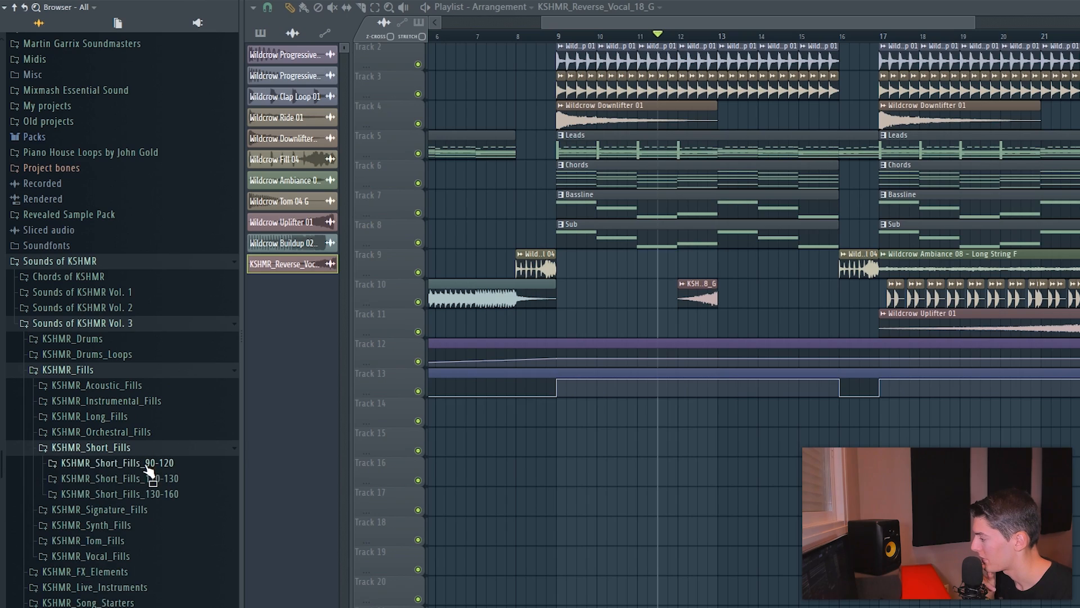
# Step: Place a sample from KSHMR_Short_Fills_120-130 on track 15 and swap through the fills, settling on KSHMR_Short_Drum_Fill_16_128
pyautogui.moveTo(129, 394); pyautogui.dragTo(649, 435)
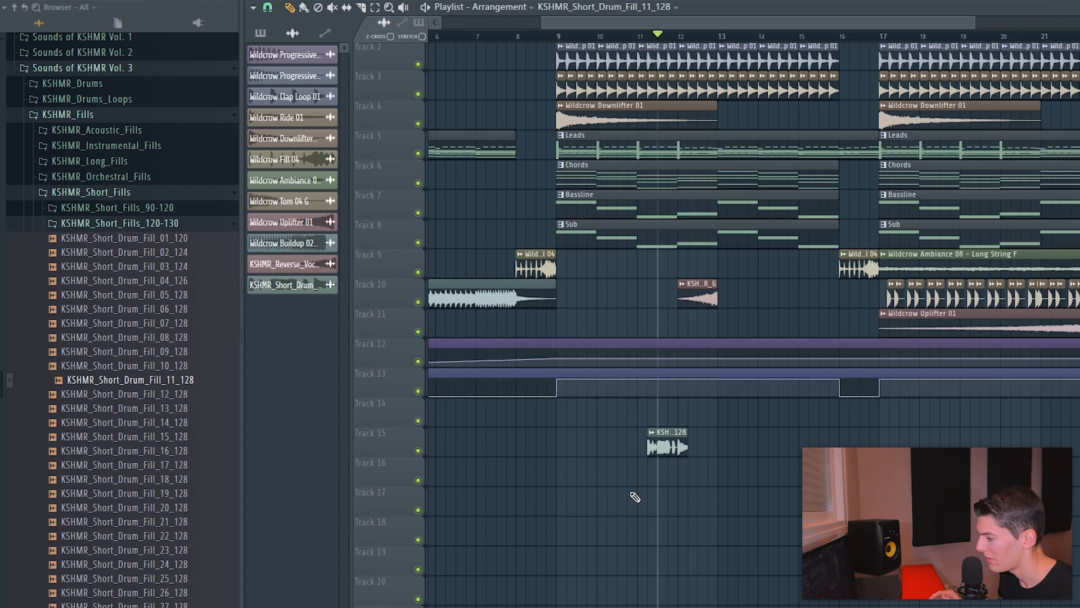
pyautogui.scroll(5, 649, 459)
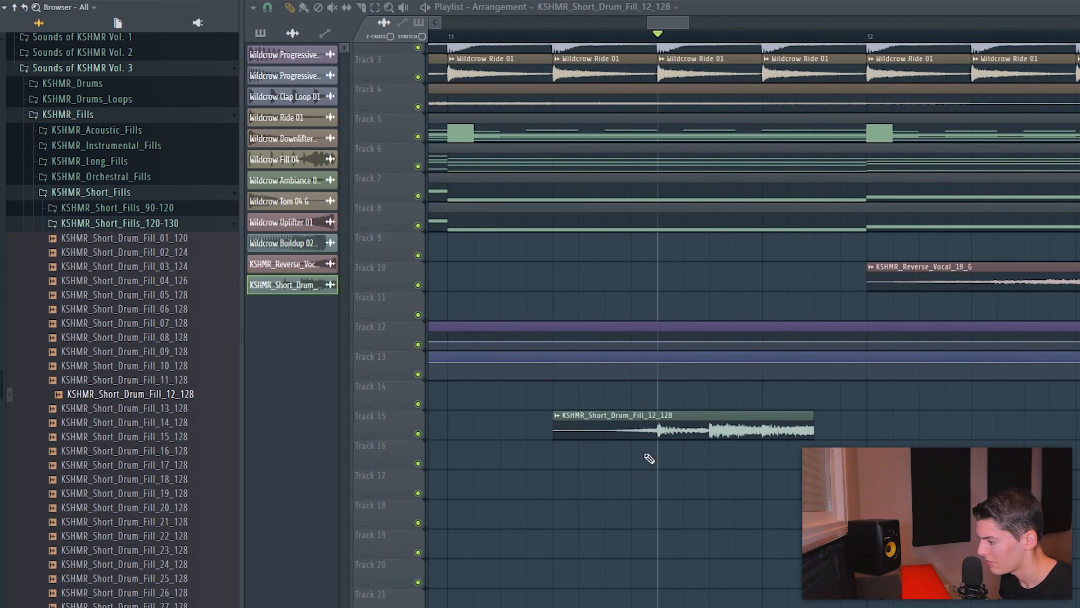
pyautogui.scroll(4, 670, 438)
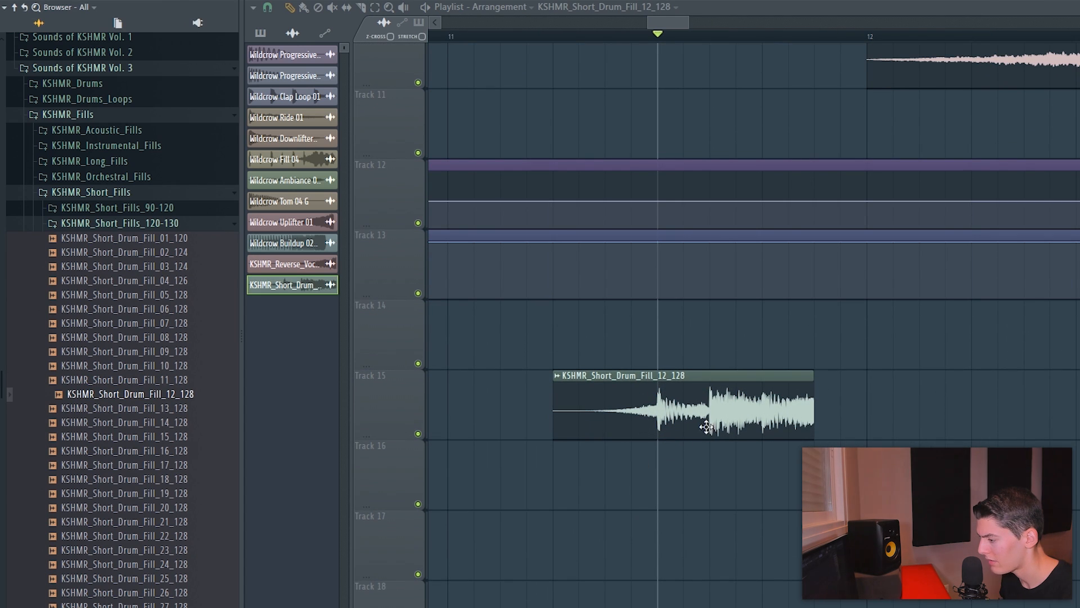
pyautogui.scroll(-4, 663, 433)
pyautogui.middleClick(130, 413)
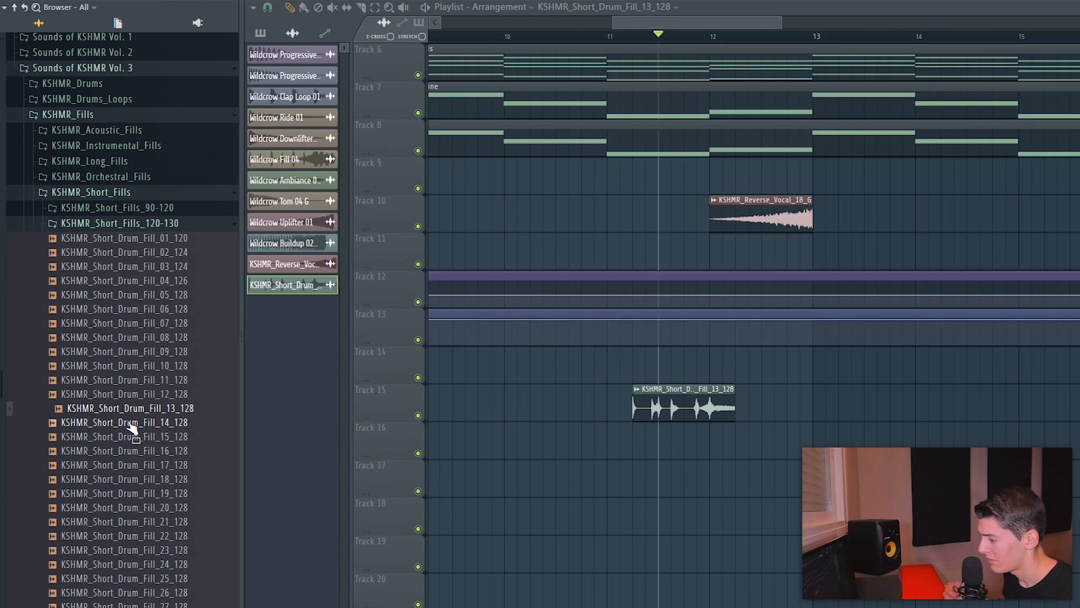
pyautogui.middleClick(131, 425)
pyautogui.middleClick(131, 443)
pyautogui.middleClick(131, 453)
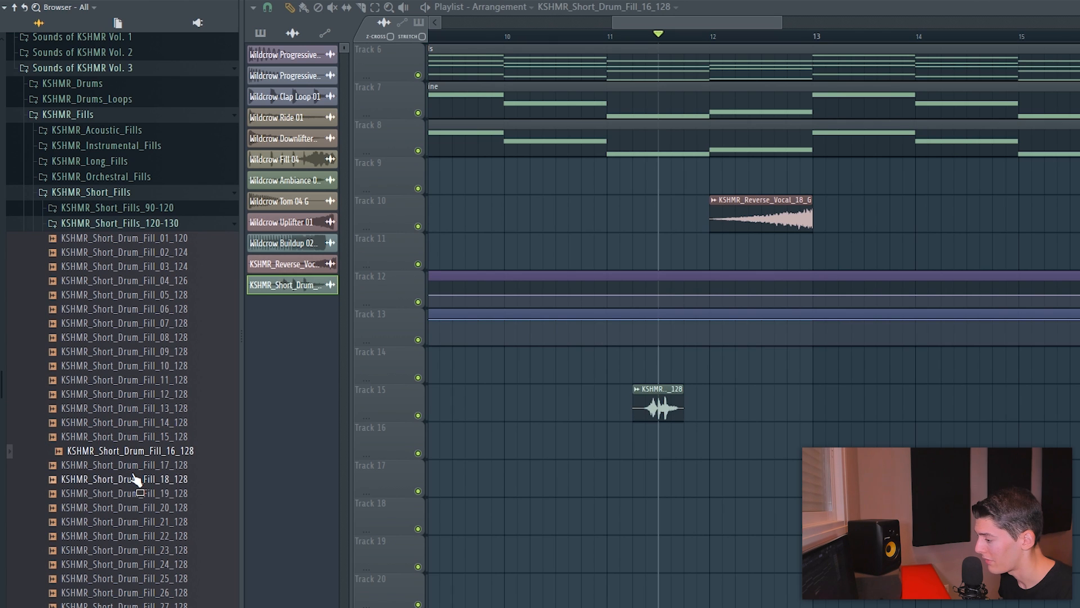
# Step: Move the KSHMR_Short_Drum_Fill_16_128 clip to track 10 just before bar 11
pyautogui.scroll(5, 673, 454)
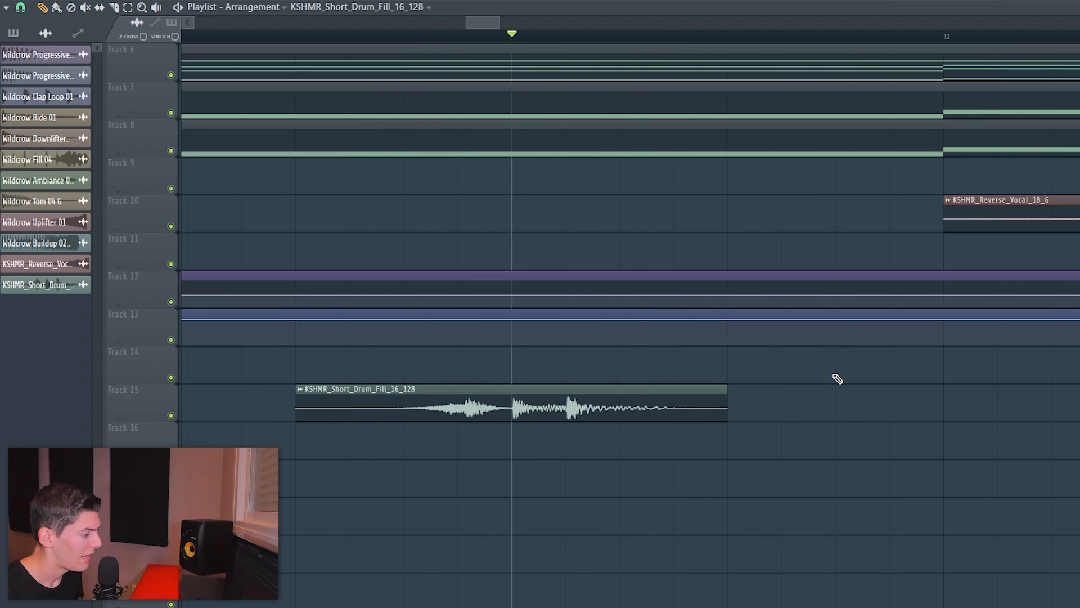
pyautogui.scroll(-6, 837, 378)
pyautogui.moveTo(687, 423); pyautogui.dragTo(594, 225)
pyautogui.scroll(4, 594, 225)
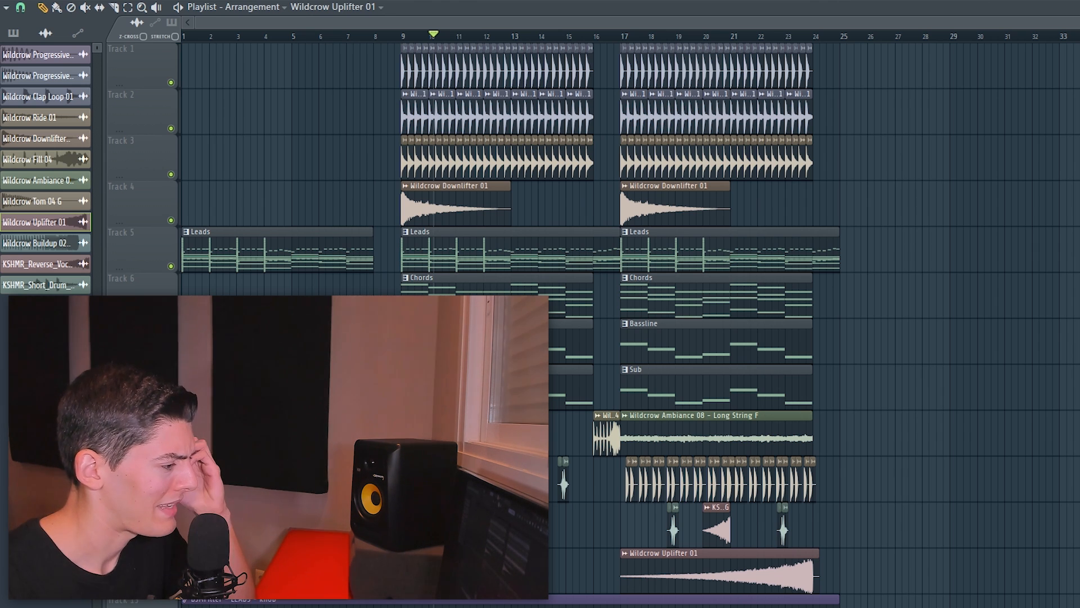
# Step: Audition the Wildcrow shaker loops on the track 4 clip at bar 17, choose Wildcrow Shaker Loop 09 and open its channel settings
pyautogui.moveTo(612, 440); pyautogui.dragTo(636, 441)
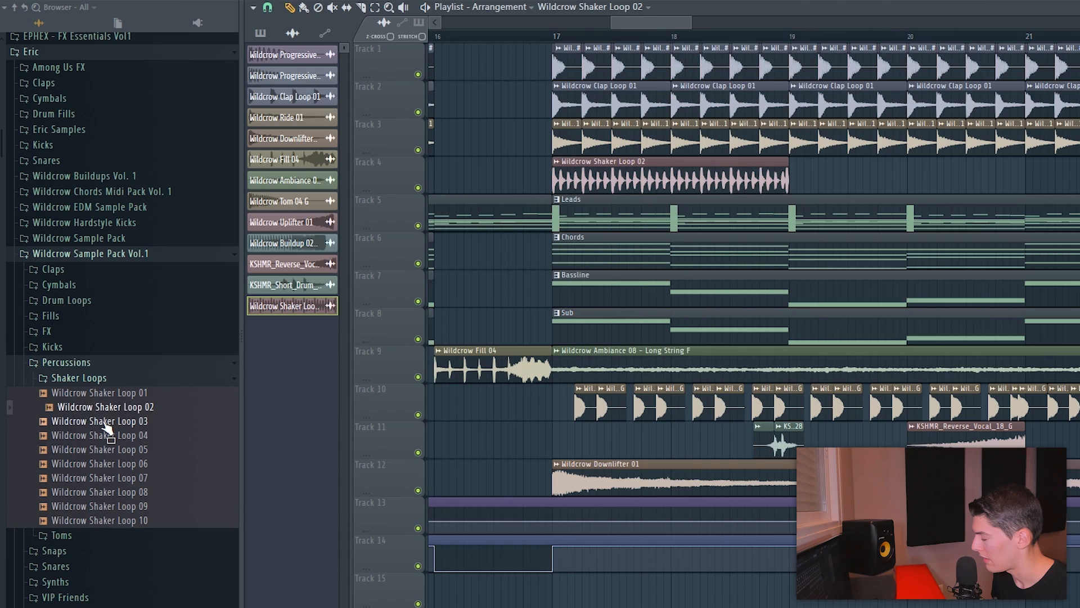
pyautogui.click(104, 422)
pyautogui.click(105, 436)
pyautogui.click(107, 449)
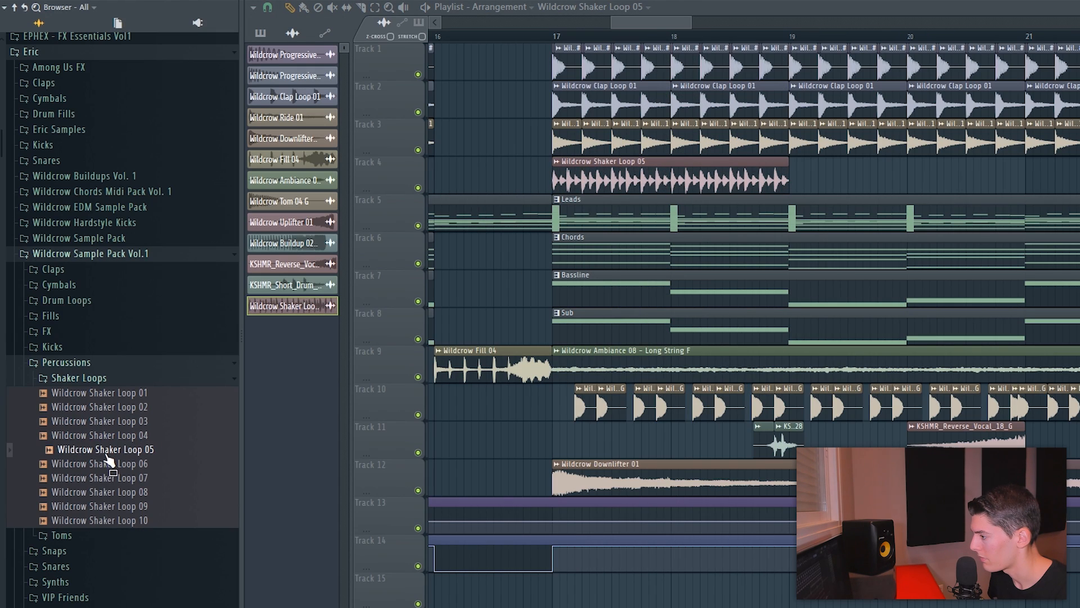
pyautogui.click(108, 463)
pyautogui.click(110, 477)
pyautogui.click(111, 492)
pyautogui.click(112, 506)
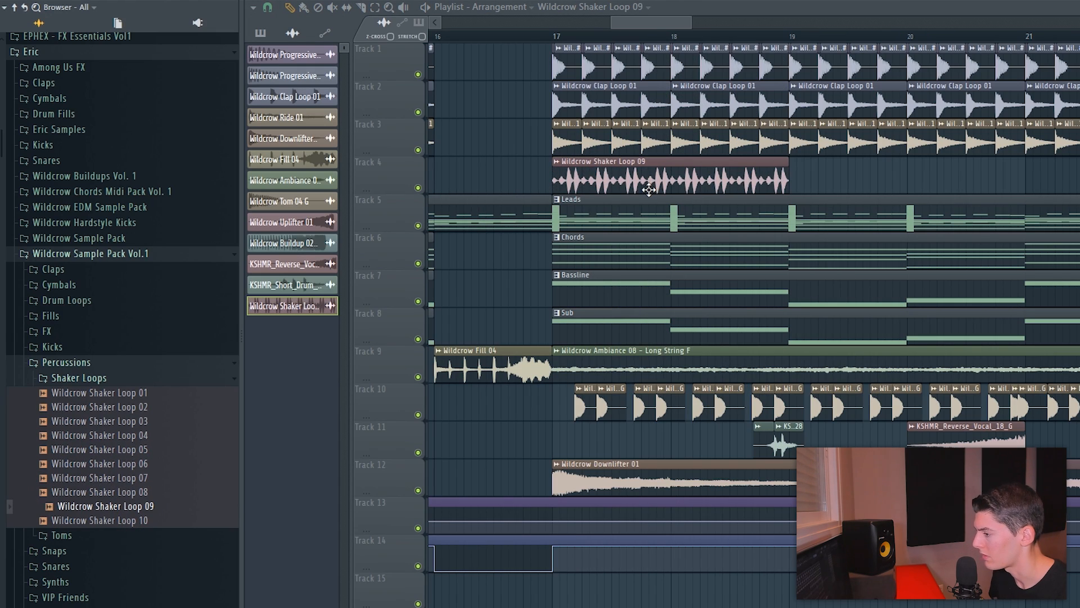
pyautogui.doubleClick(649, 190)
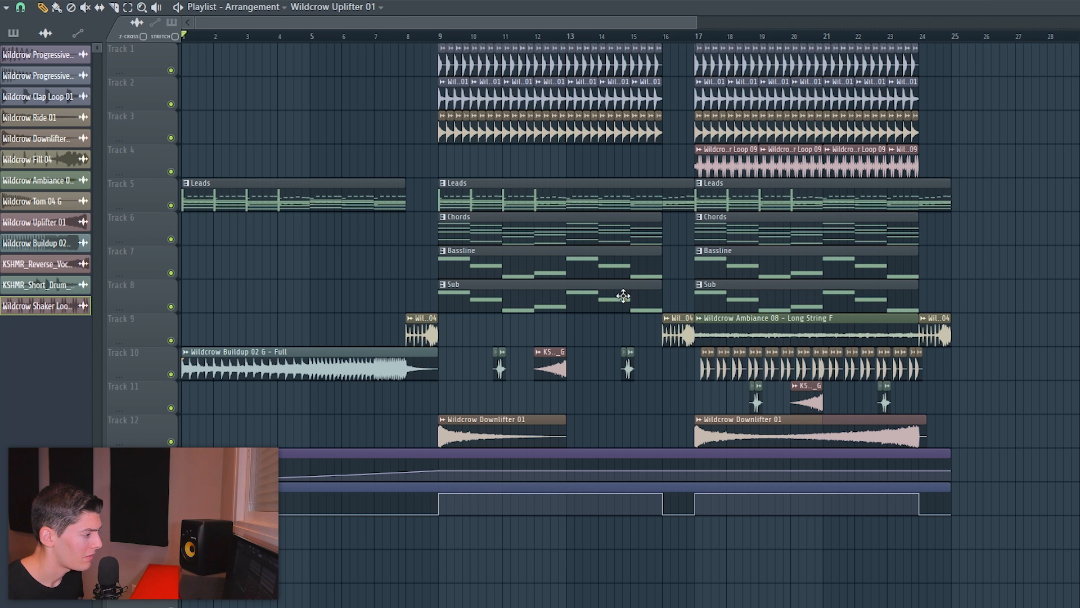
# Step: Place Wildcrow Uplifter 01 on track 12 at bar 1 under the buildup
pyautogui.click(267, 440)
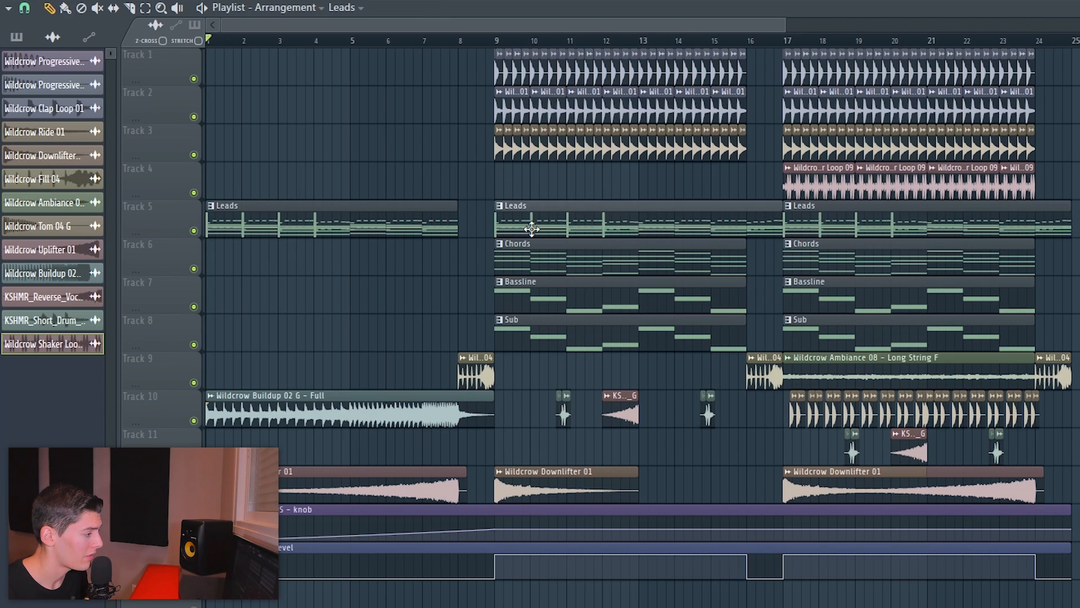
# Step: Step through the patterns in the channel rack, inspect the Bassline notes in the piano roll and play the pattern
pyautogui.doubleClick(531, 229)
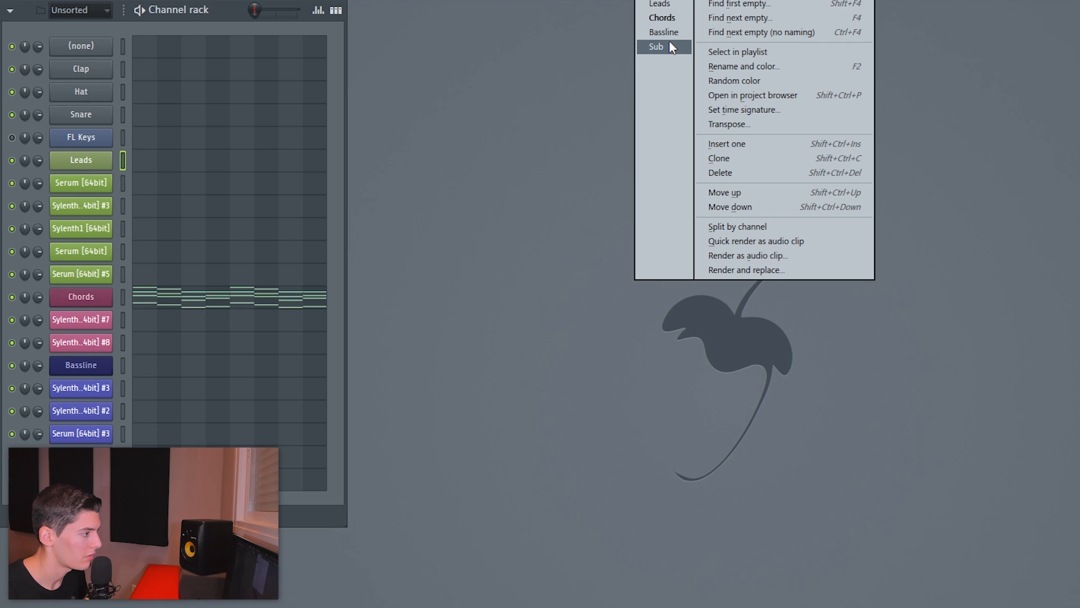
pyautogui.click(284, 246)
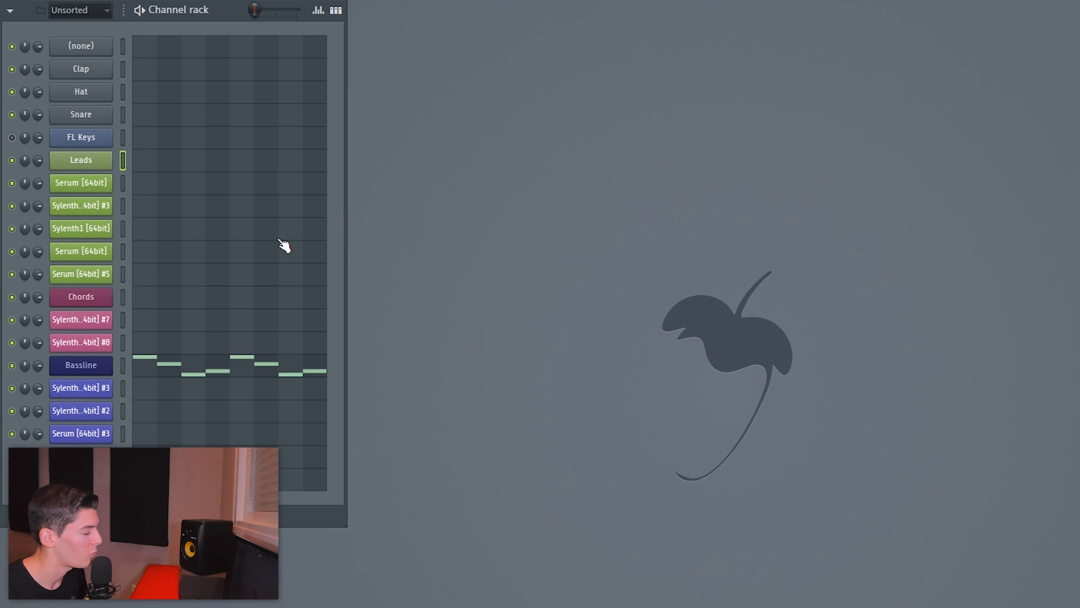
pyautogui.click(203, 376)
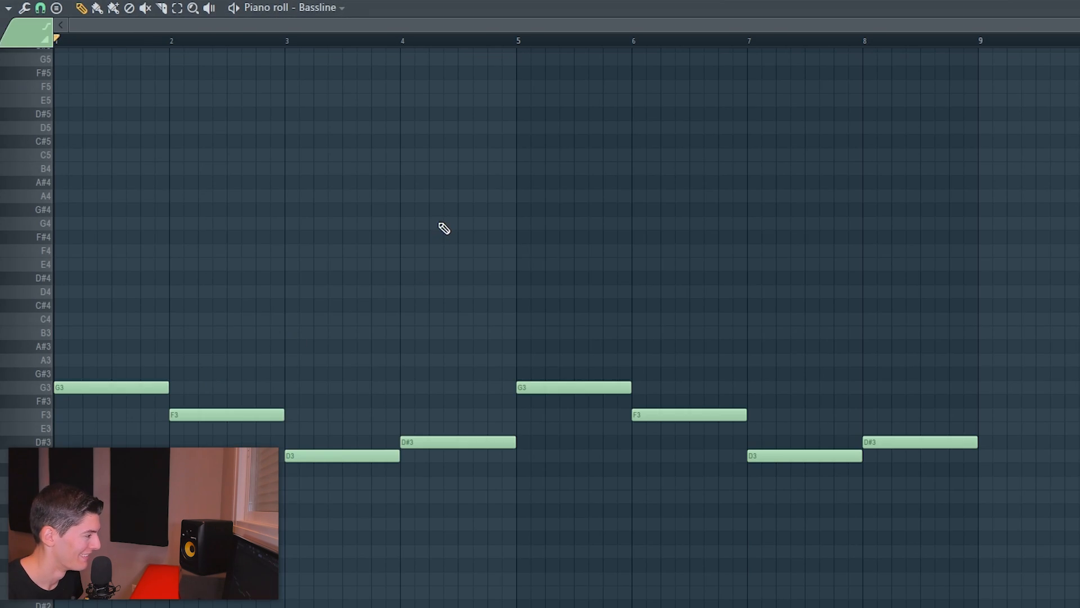
pyautogui.hotkey('ctrl', 'Up')
pyautogui.press('F7')
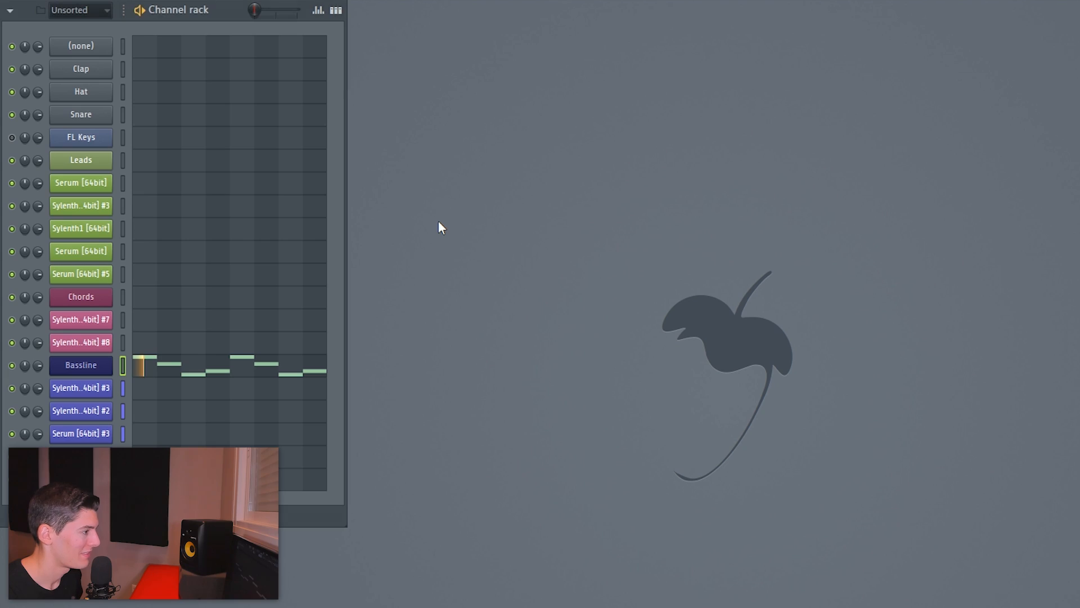
pyautogui.click(636, 3)
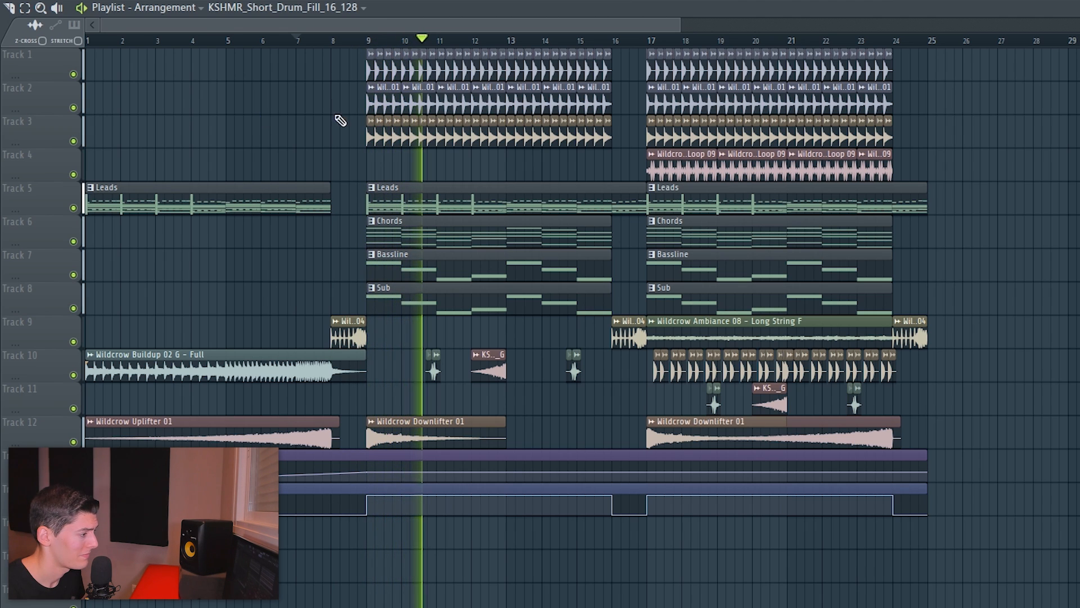
# Step: Play the arrangement from bar 16 and show the mixer to check the channel levels
pyautogui.click(613, 41)
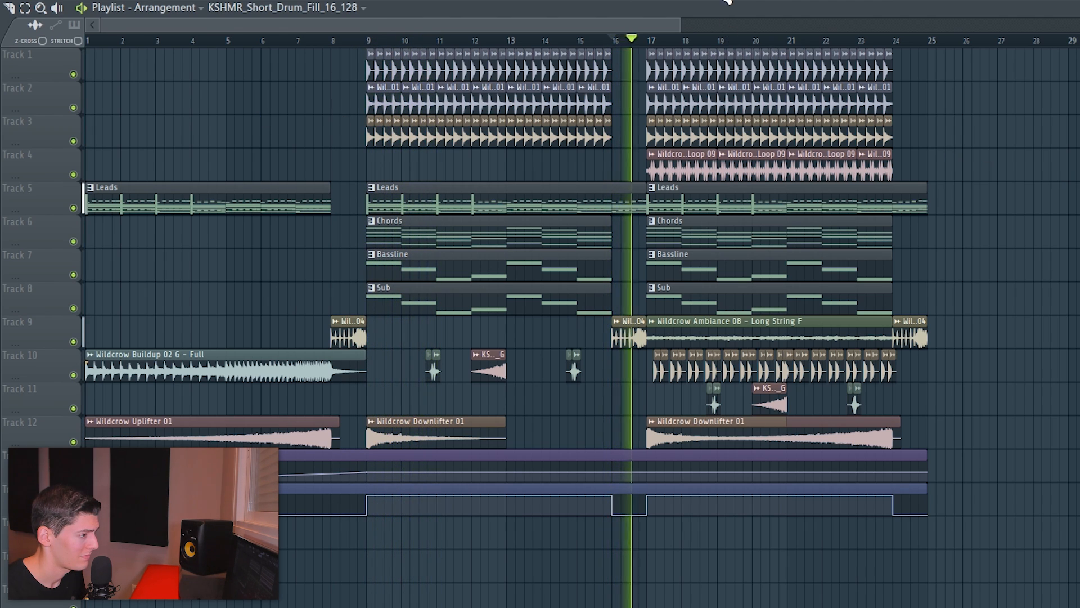
pyautogui.press('F9')
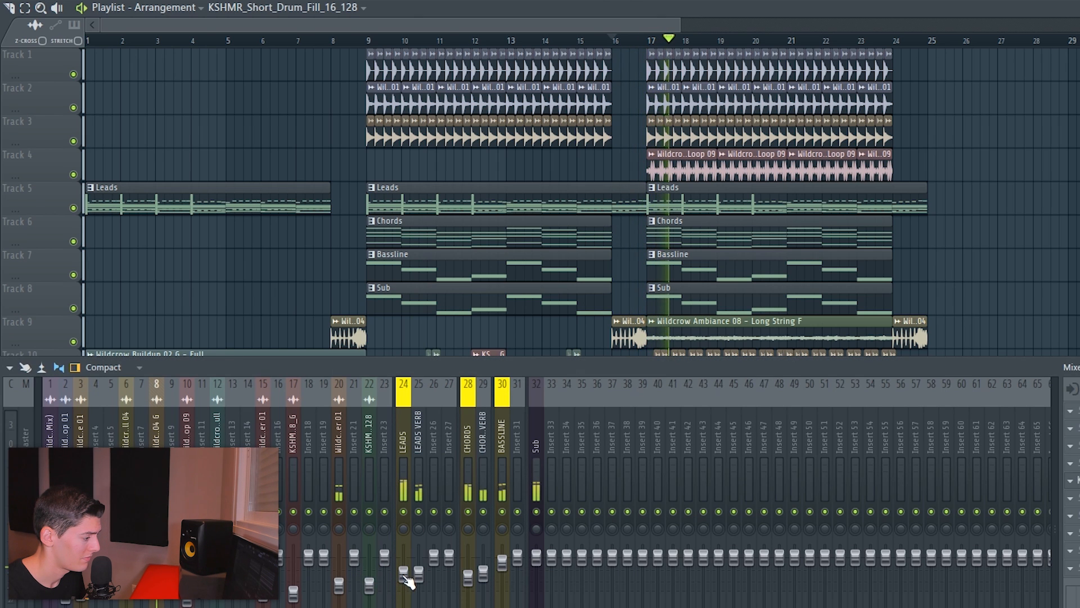